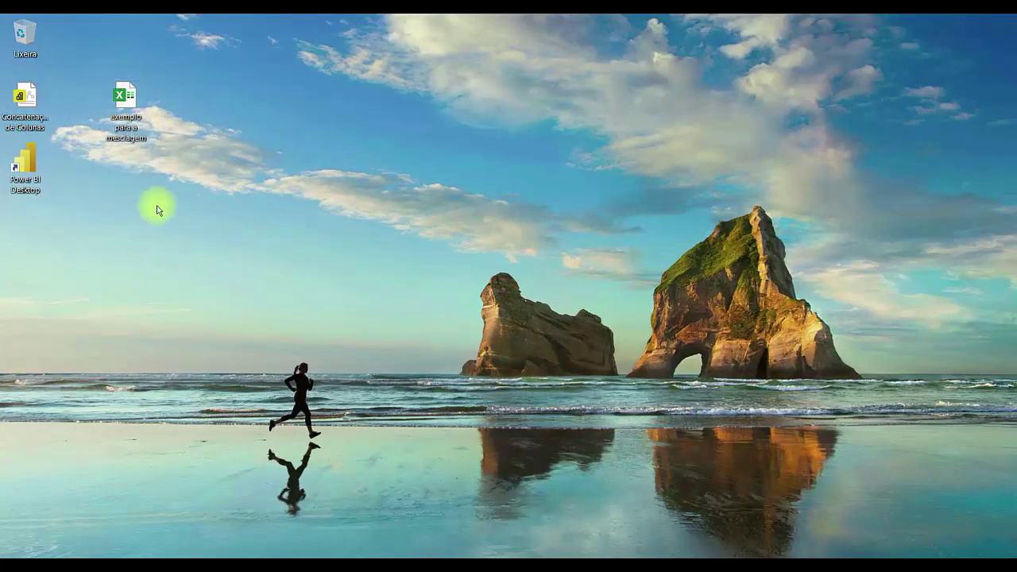
# Step: Launch Power BI Desktop and dismiss its start screen to reach a blank report
pyautogui.doubleClick(25, 167)
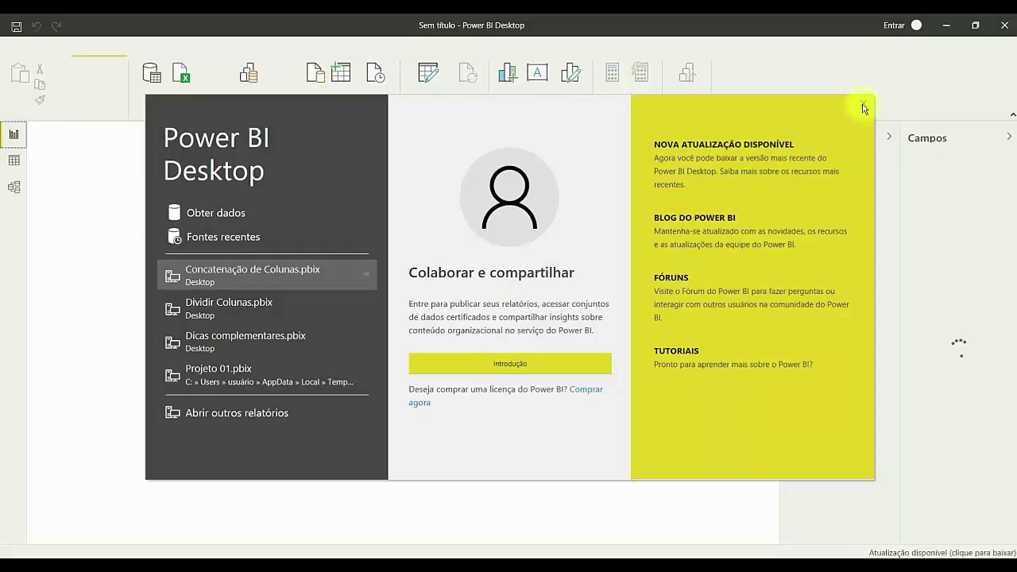
pyautogui.click(863, 107)
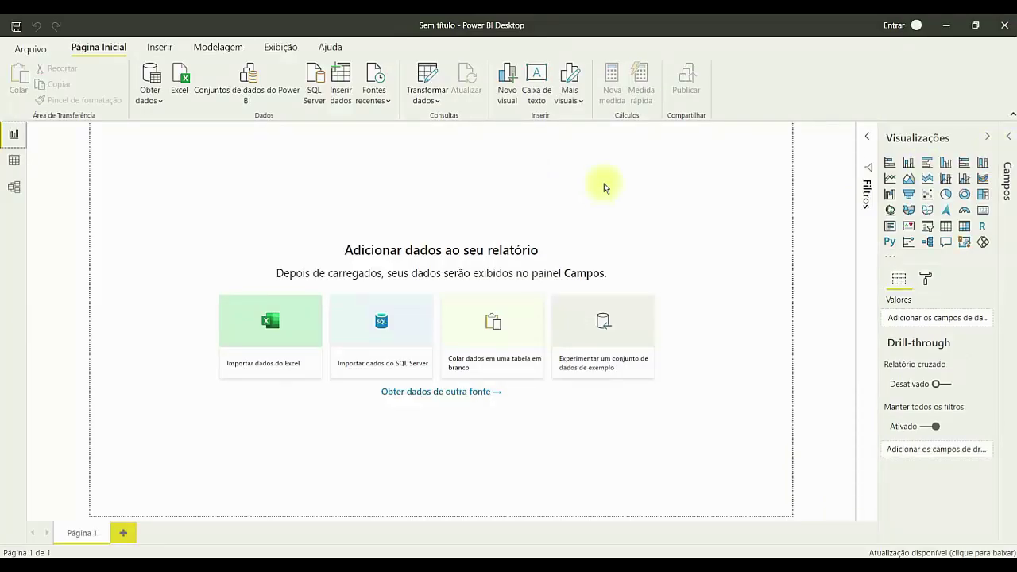
# Step: Connect to the Excel workbook "exemplo para a mesclagem" as a data source and list its tables in the Navigator
pyautogui.click(162, 105)
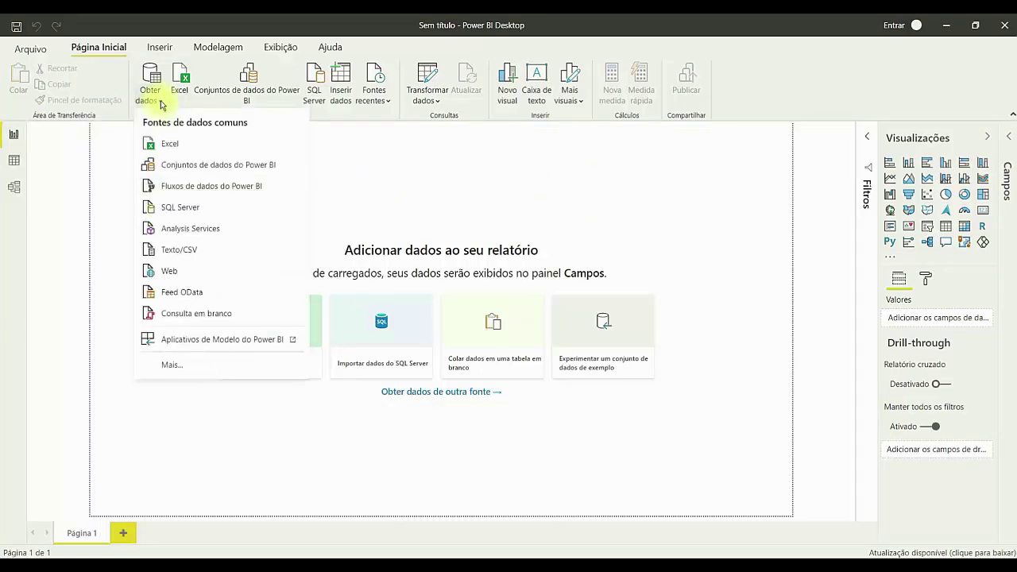
pyautogui.click(167, 143)
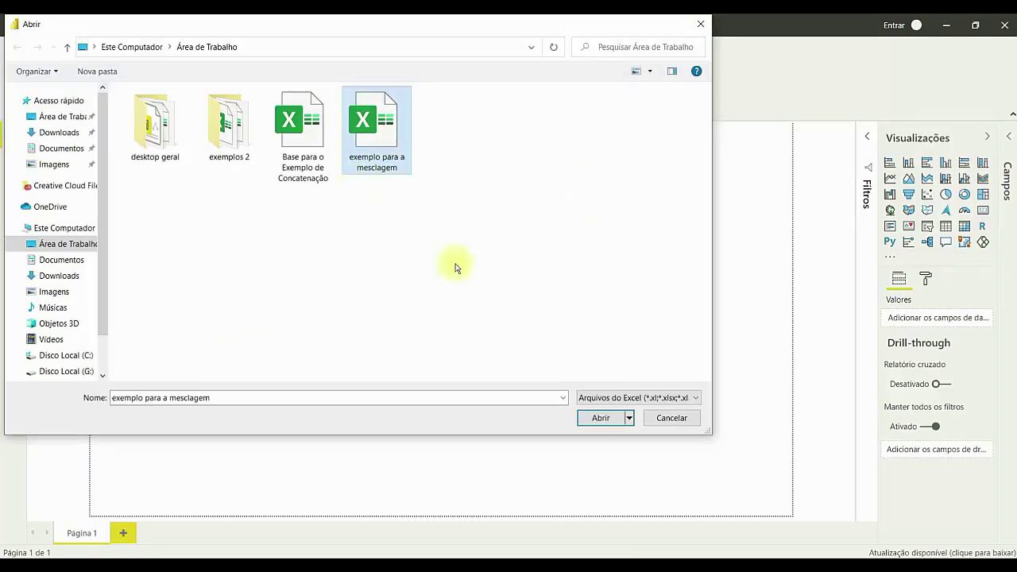
pyautogui.click(596, 419)
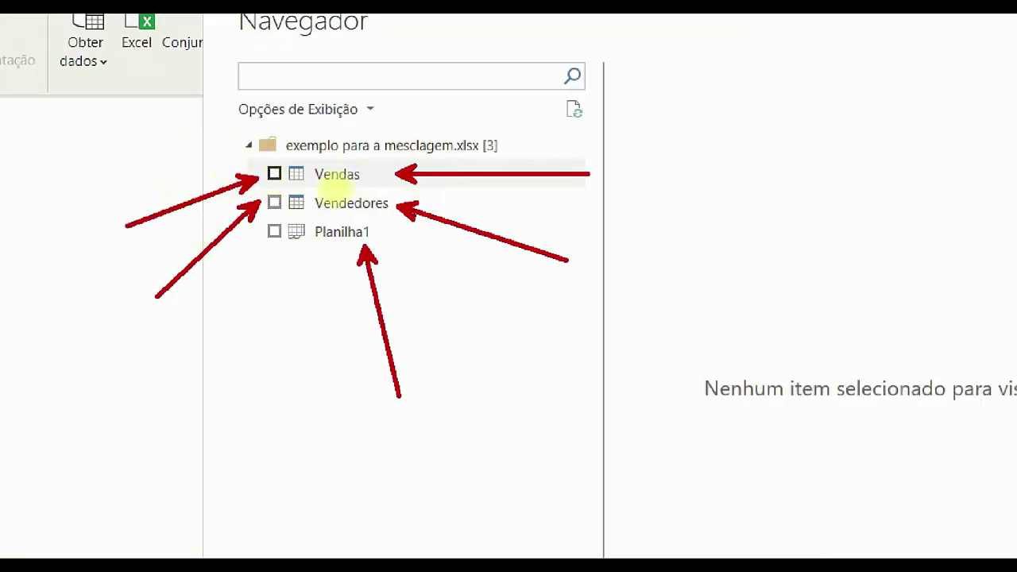
pyautogui.press('Escape')
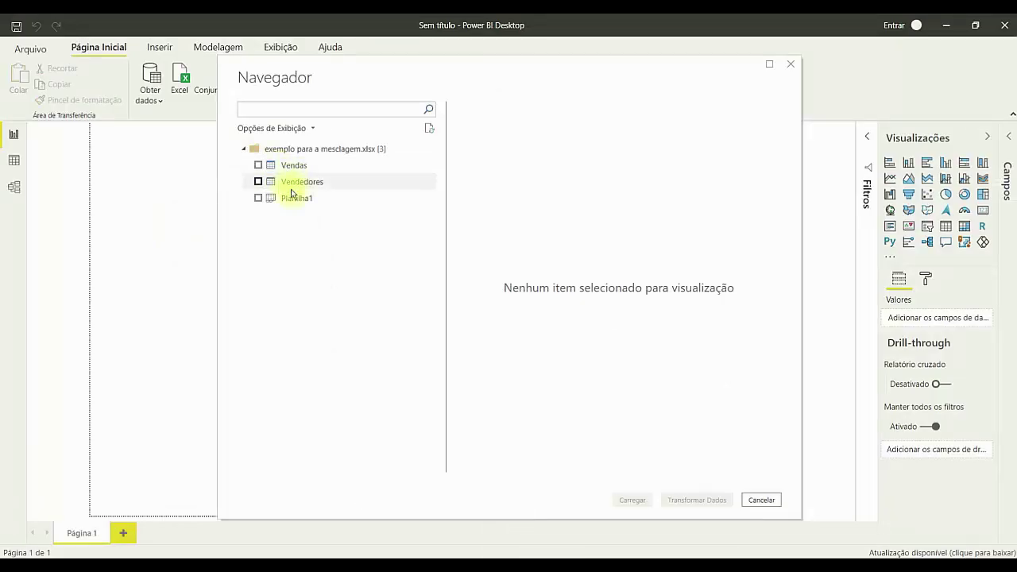
# Step: Preview Planilha1 in the Navigator and examine its seller columns and its product and sales columns
pyautogui.click(273, 205)
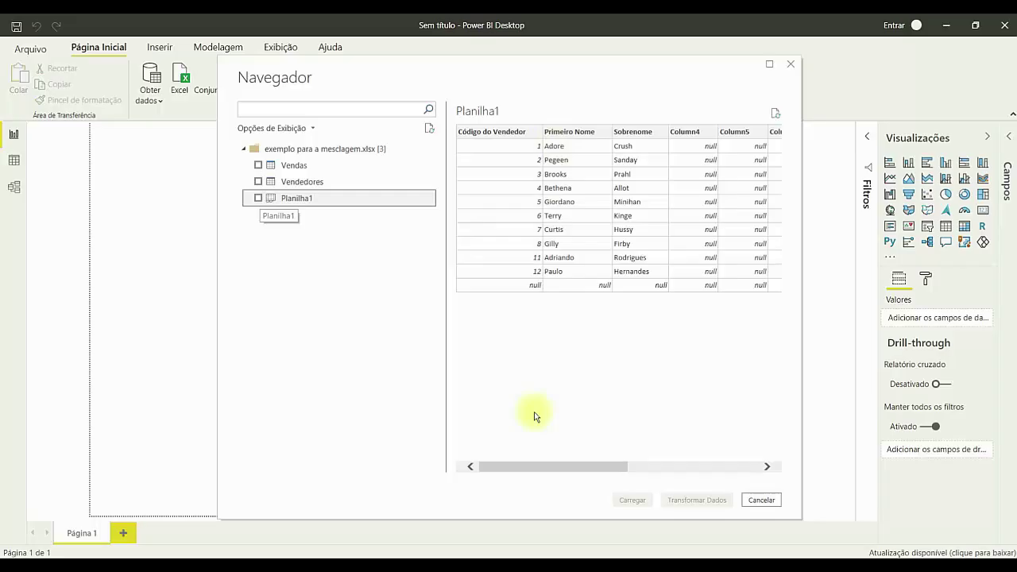
pyautogui.moveTo(545, 467); pyautogui.dragTo(503, 466)
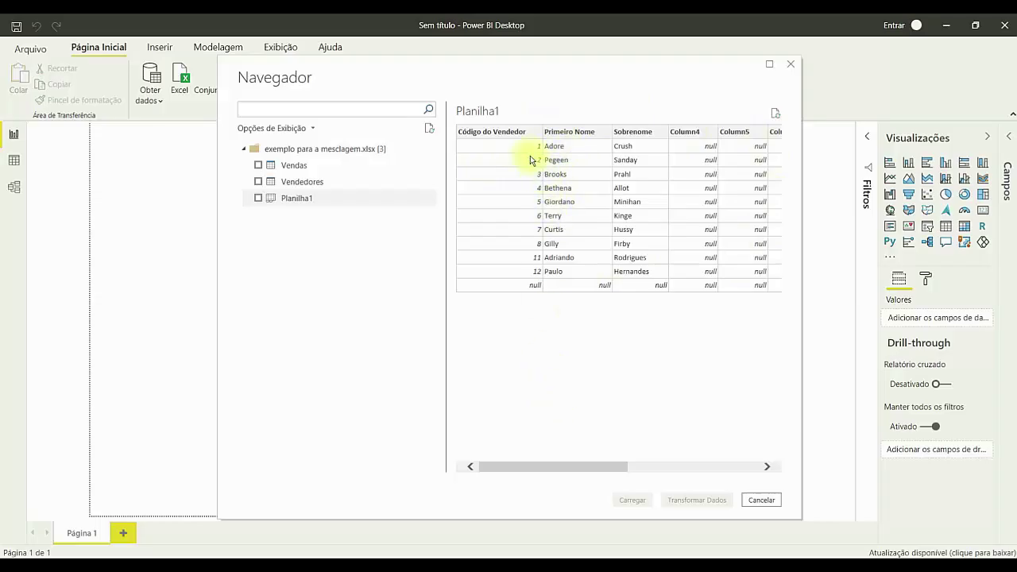
pyautogui.hotkey('ctrl', '2')
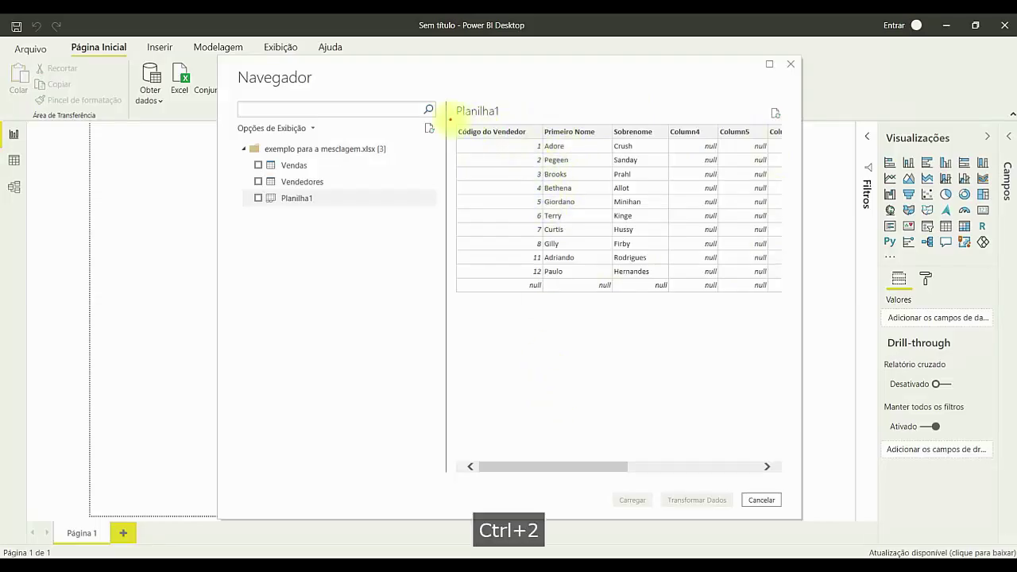
pyautogui.moveTo(450, 120); pyautogui.dragTo(664, 276)
pyautogui.press('Escape')
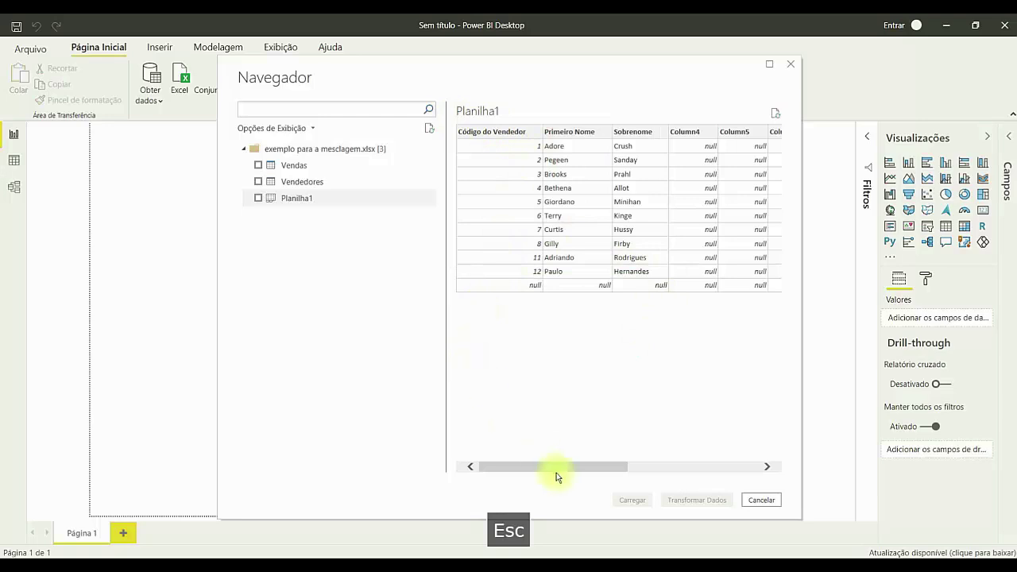
pyautogui.moveTo(609, 466); pyautogui.dragTo(743, 463)
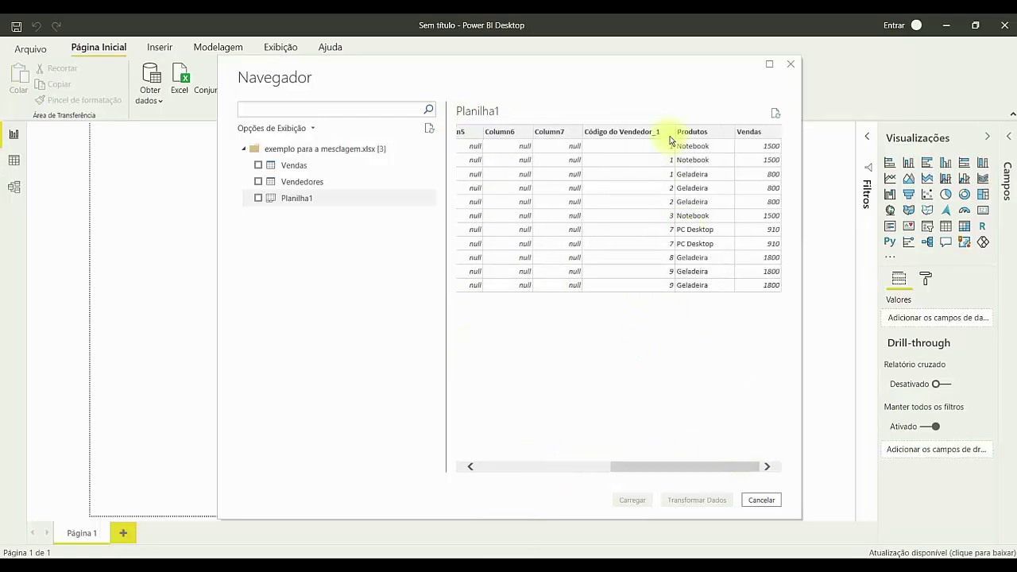
pyautogui.hotkey('ctrl', '2')
pyautogui.moveTo(579, 128); pyautogui.dragTo(788, 301)
pyautogui.press('Escape')
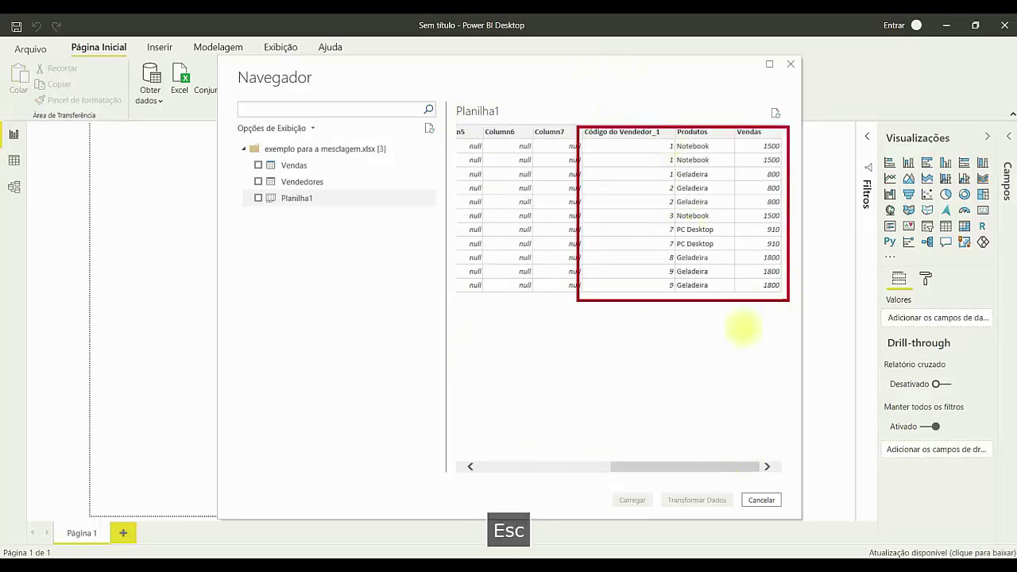
pyautogui.moveTo(718, 466); pyautogui.dragTo(645, 467)
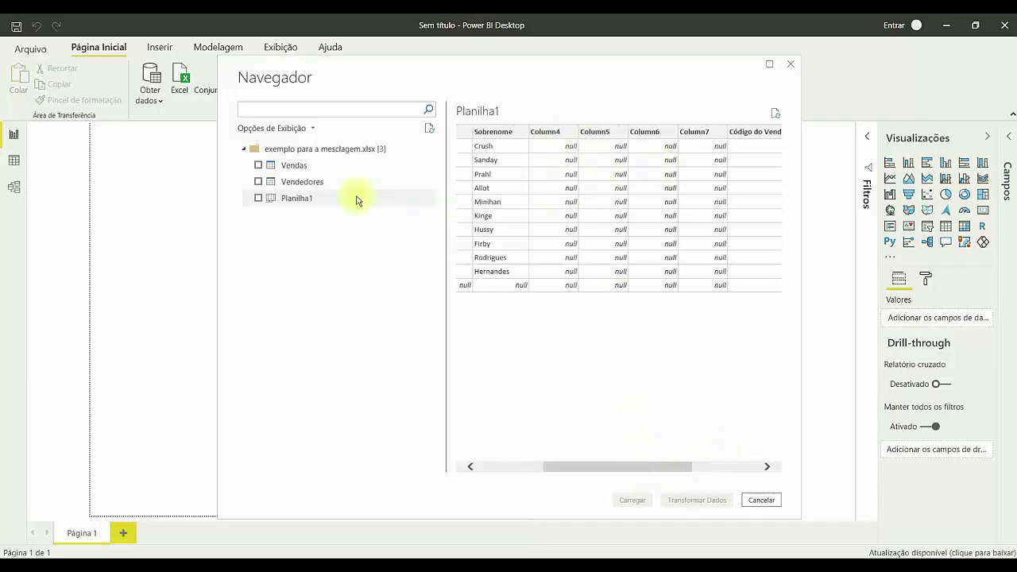
# Step: Preview the Vendas and Vendedores tables separately and close the Navigator without loading anything
pyautogui.click(281, 167)
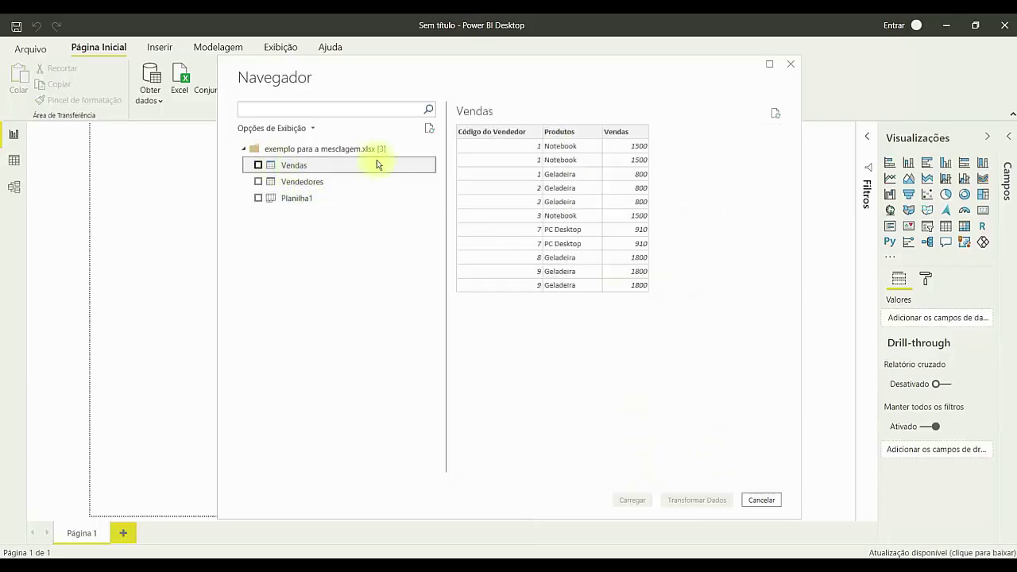
pyautogui.click(290, 182)
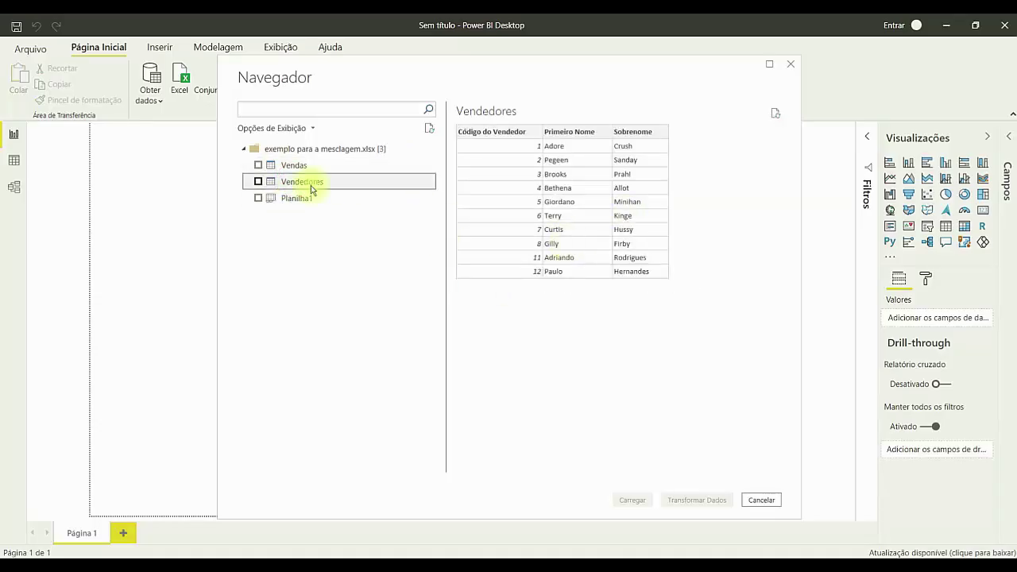
pyautogui.click(791, 64)
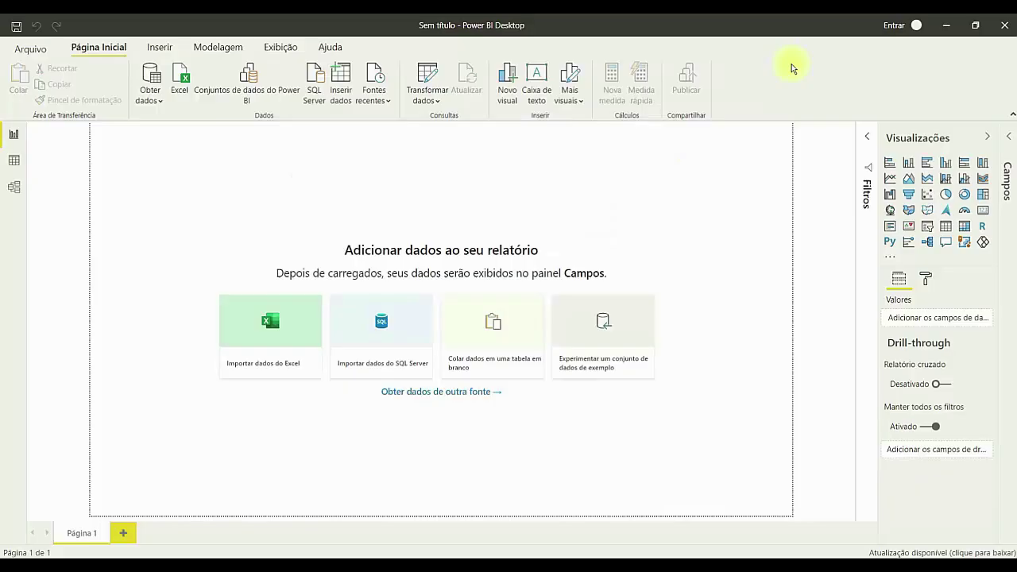
# Step: Minimize Power BI Desktop and open the workbook "exemplo para a mesclagem" in Excel in a maximized window
pyautogui.click(947, 26)
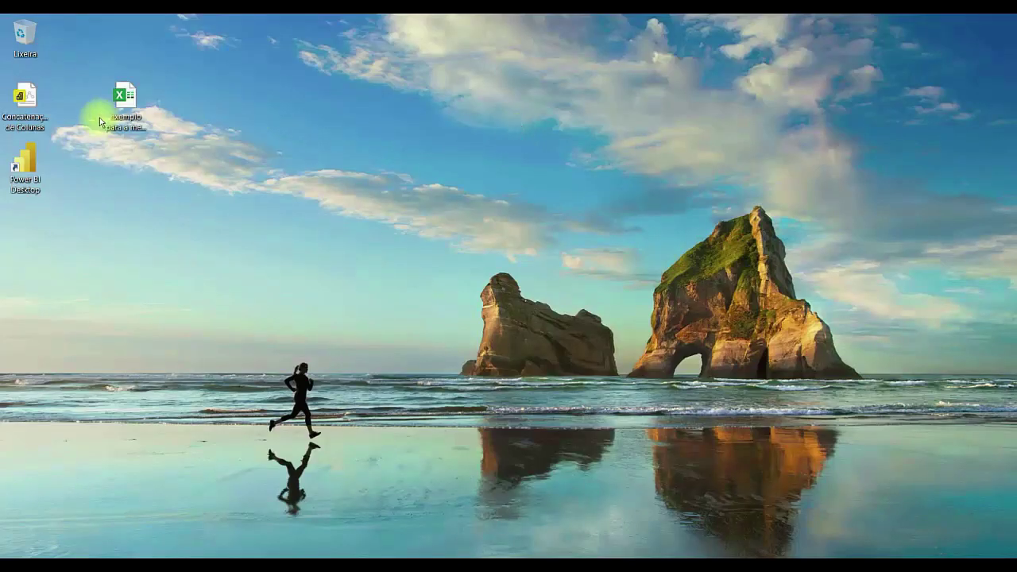
pyautogui.click(123, 118)
pyautogui.doubleClick(123, 119)
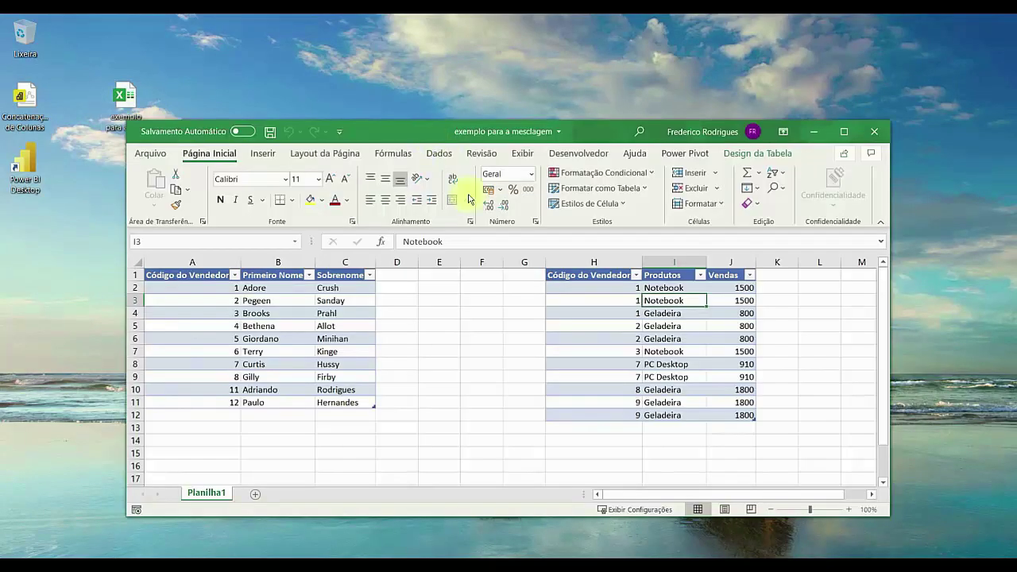
pyautogui.moveTo(411, 142); pyautogui.dragTo(451, 137)
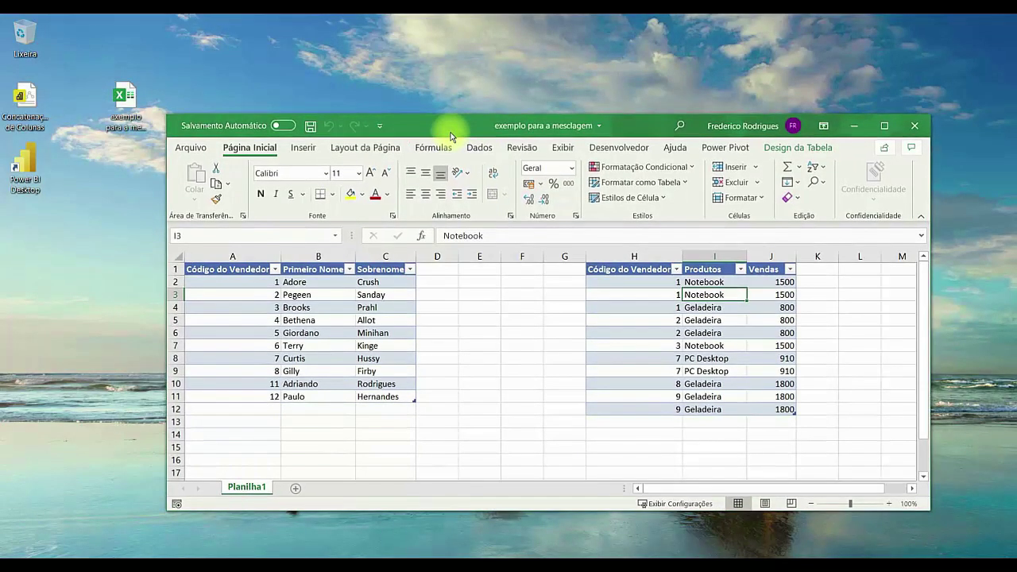
pyautogui.doubleClick(651, 124)
# Step: Examine the two separate tables on Planilha1, sellers in columns A to C and sales in columns H to J
pyautogui.hotkey('ctrl', '2')
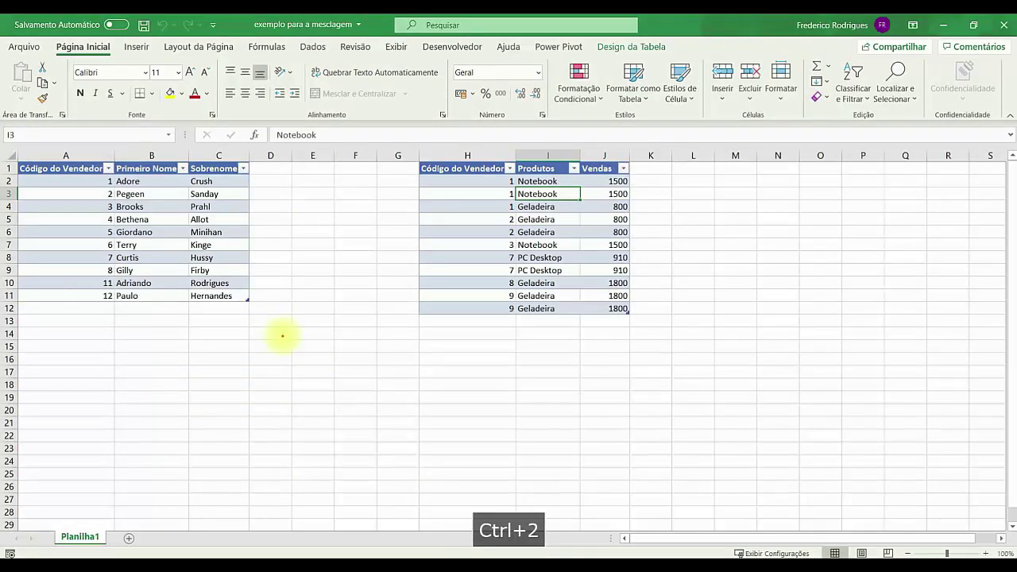
pyautogui.moveTo(5, 154); pyautogui.dragTo(282, 335)
pyautogui.moveTo(399, 147); pyautogui.dragTo(706, 338)
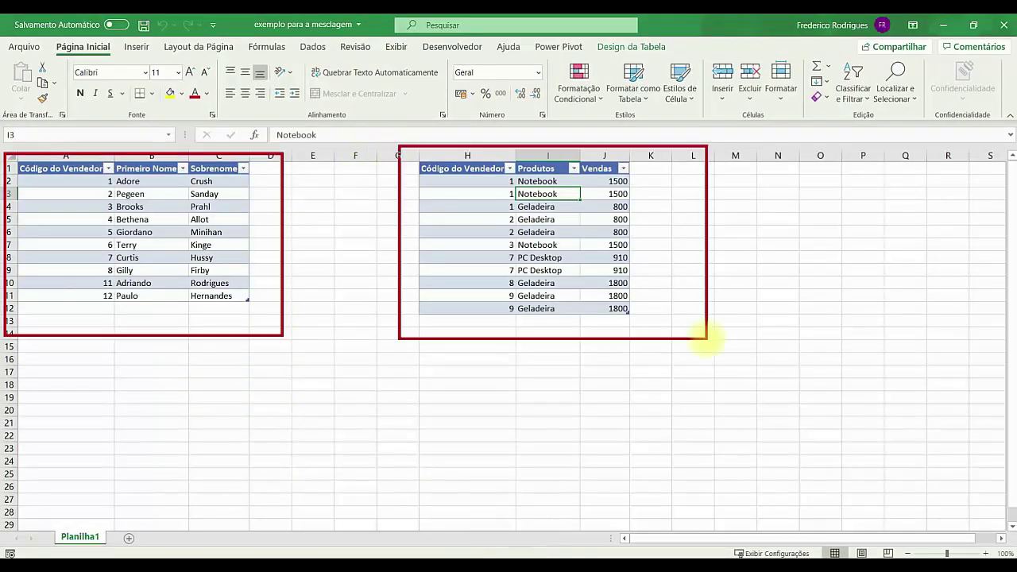
pyautogui.press('Escape')
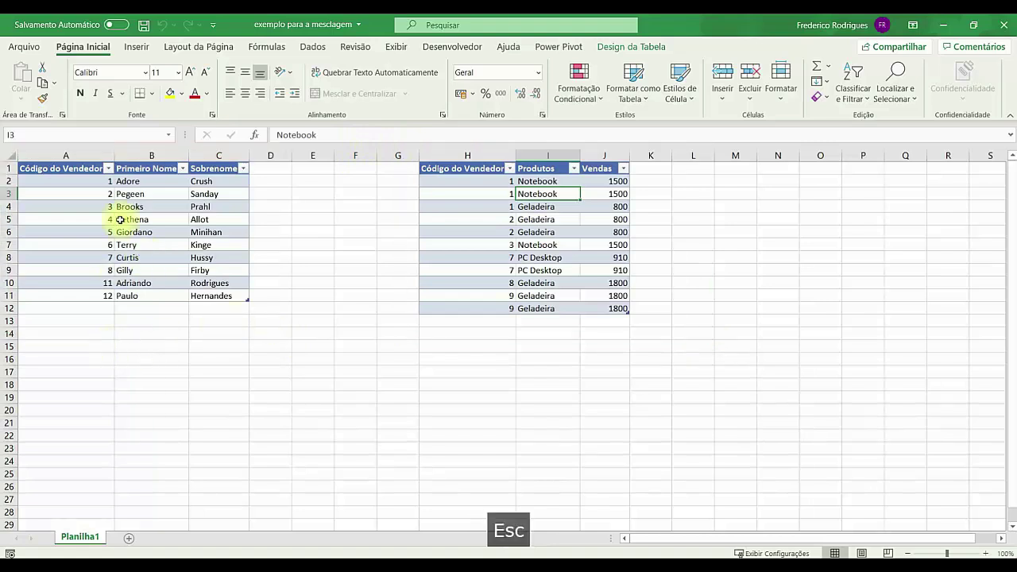
# Step: Check the table name assigned to the sellers table in columns A to C and view the table insertion options
pyautogui.click(94, 207)
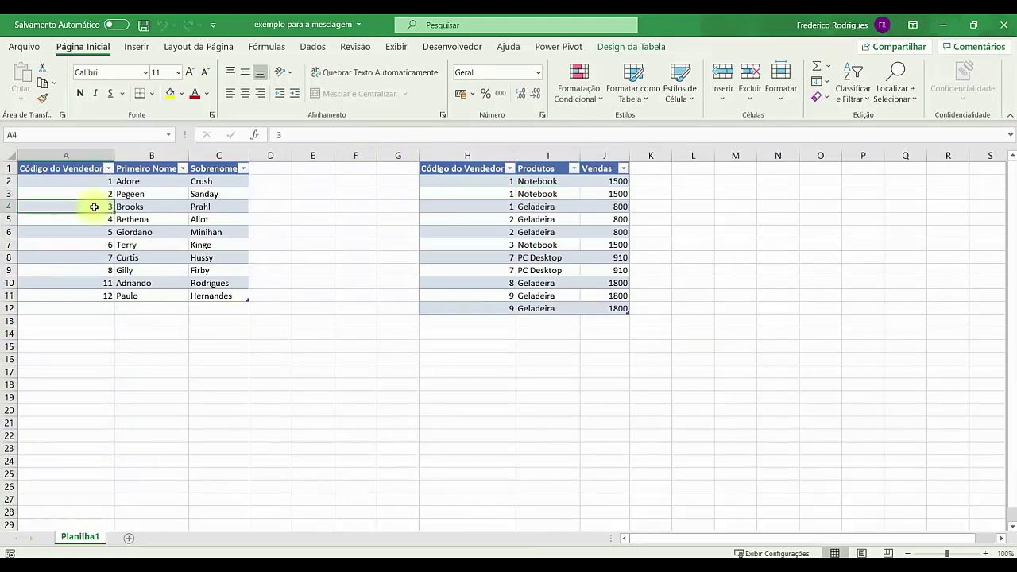
pyautogui.click(632, 46)
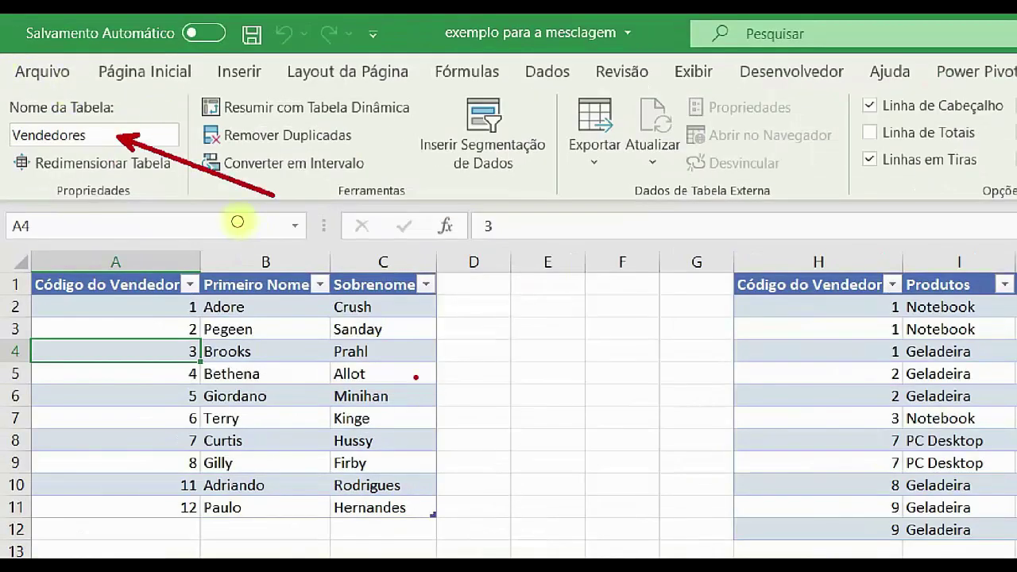
pyautogui.press('Escape')
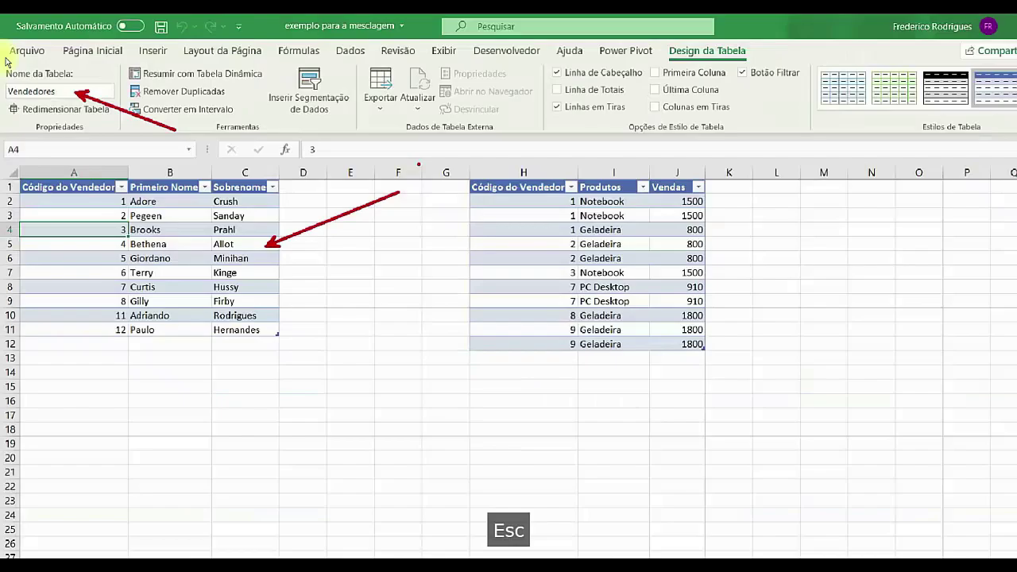
pyautogui.click(137, 47)
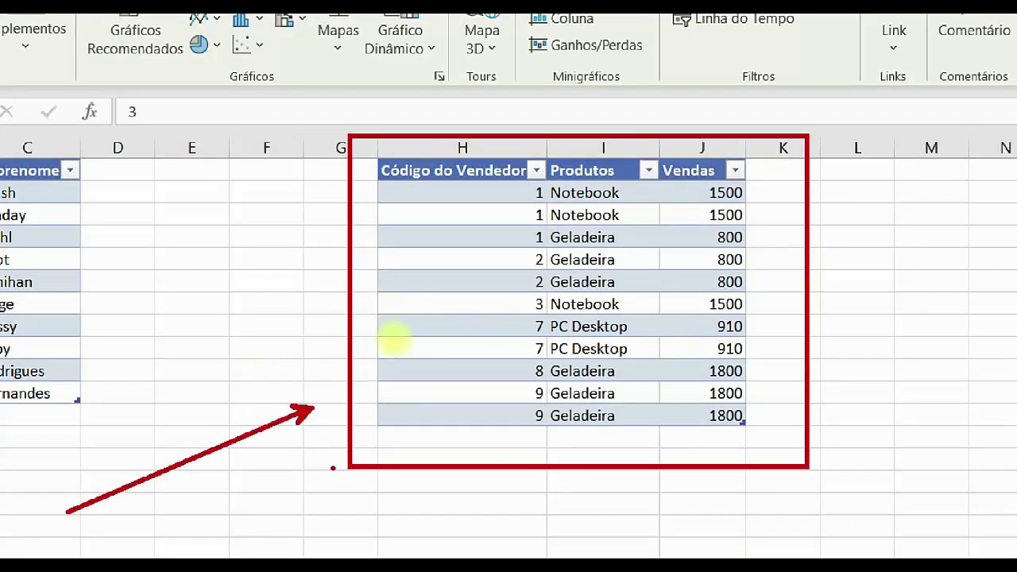
pyautogui.press('Escape')
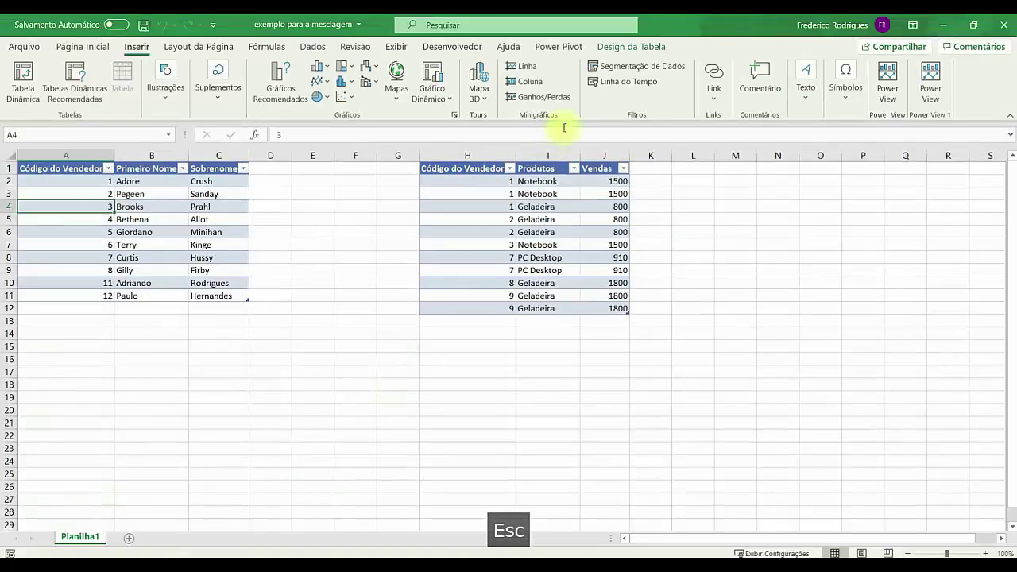
# Step: Check the table name of the sales table in columns H to J and compare it with the sellers table's name
pyautogui.click(627, 236)
pyautogui.click(616, 46)
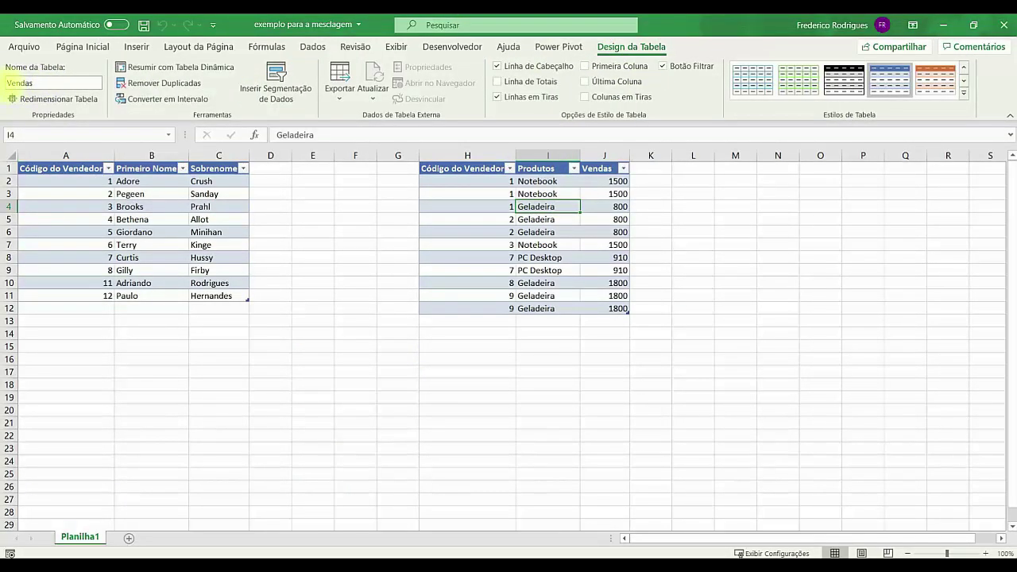
pyautogui.click(350, 232)
pyautogui.click(77, 182)
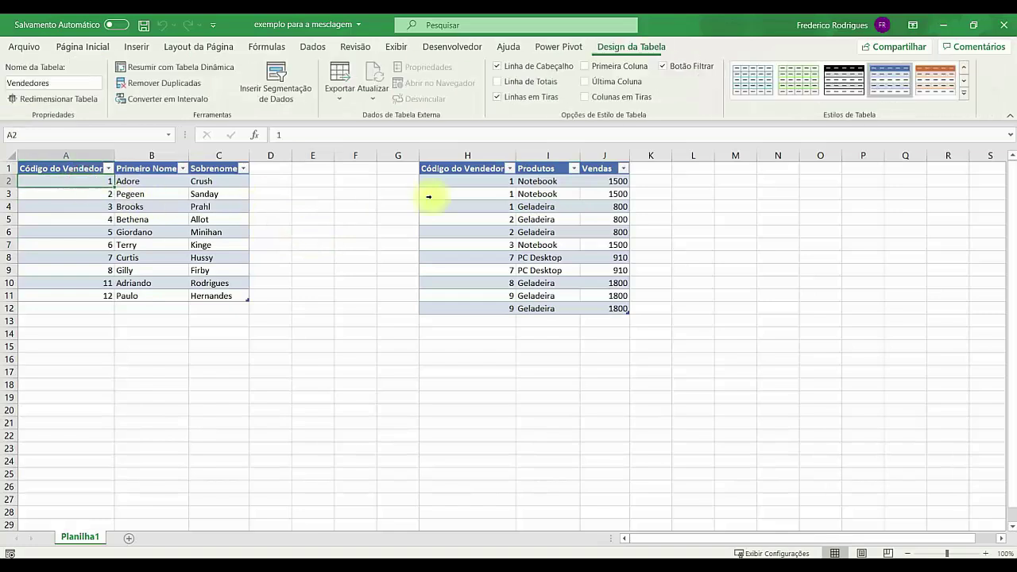
pyautogui.click(477, 193)
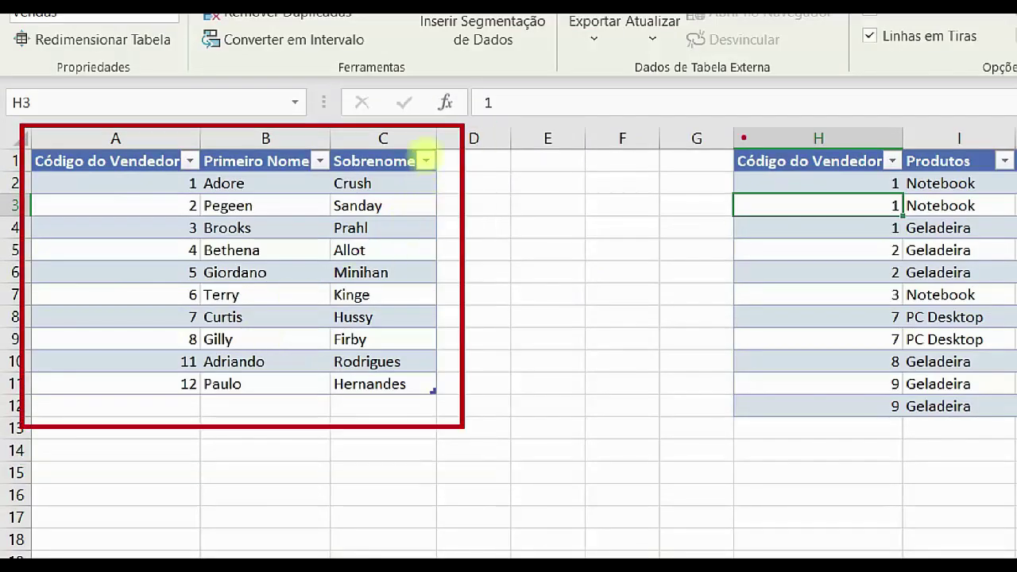
# Step: Examine the extent of the sellers table, the sales table and the whole Planilha1 area that contains both
pyautogui.press('Escape')
pyautogui.hotkey('ctrl', '2')
pyautogui.moveTo(419, 142)
pyautogui.mouseDown()
pyautogui.moveTo(634, 310)
pyautogui.moveTo(633, 332)
pyautogui.mouseUp()
pyautogui.press('Escape')
pyautogui.hotkey('ctrl', '2')
pyautogui.moveTo(15, 137)
pyautogui.mouseDown()
pyautogui.moveTo(672, 370)
pyautogui.moveTo(661, 372)
pyautogui.mouseUp()
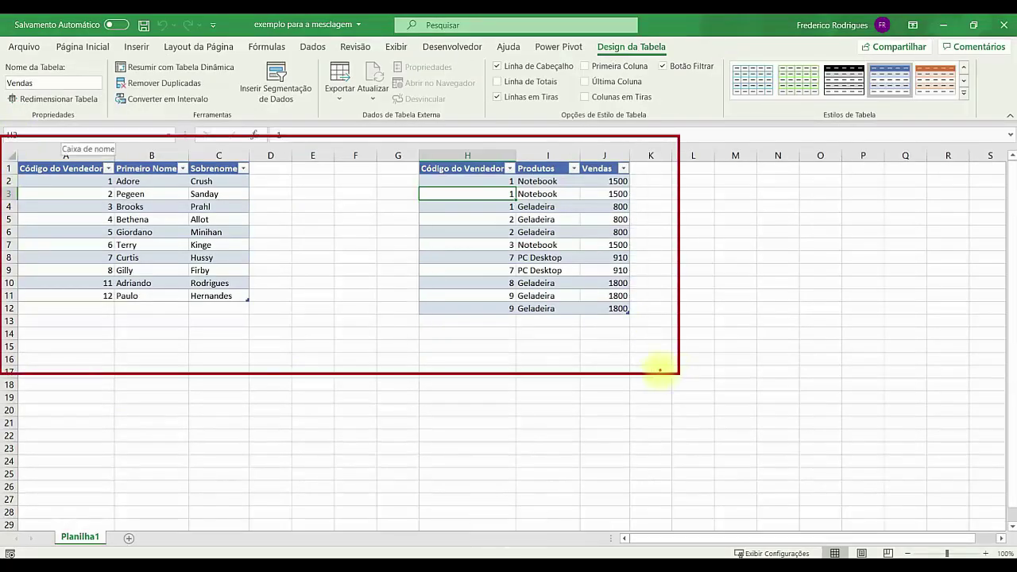
pyautogui.press('Escape')
# Step: Switch back to Power BI Desktop and get data from the Excel workbook "exemplo para a mesclagem", bringing up its Navigator
pyautogui.click(827, 567)
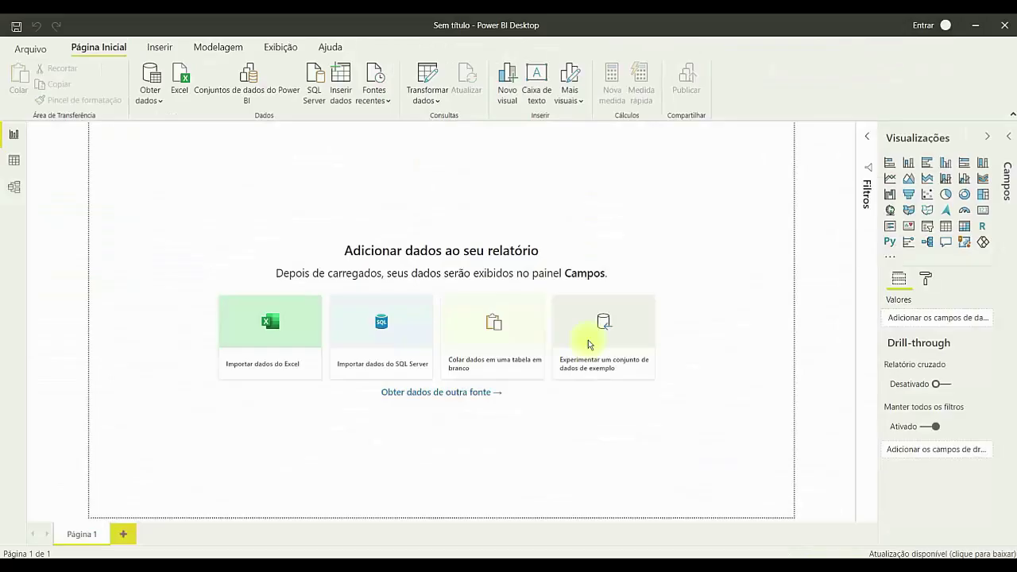
pyautogui.click(159, 101)
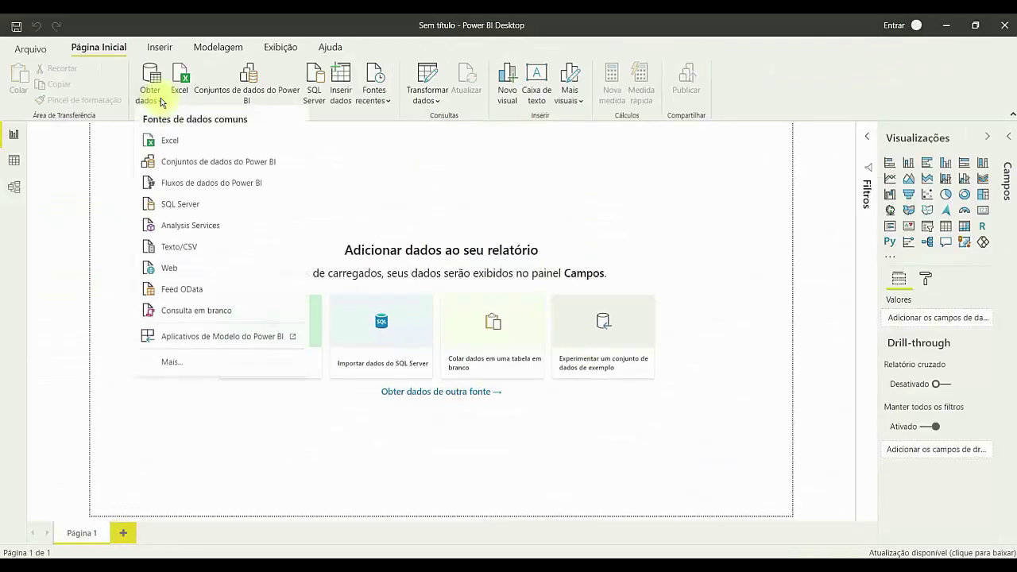
pyautogui.click(174, 144)
pyautogui.doubleClick(378, 162)
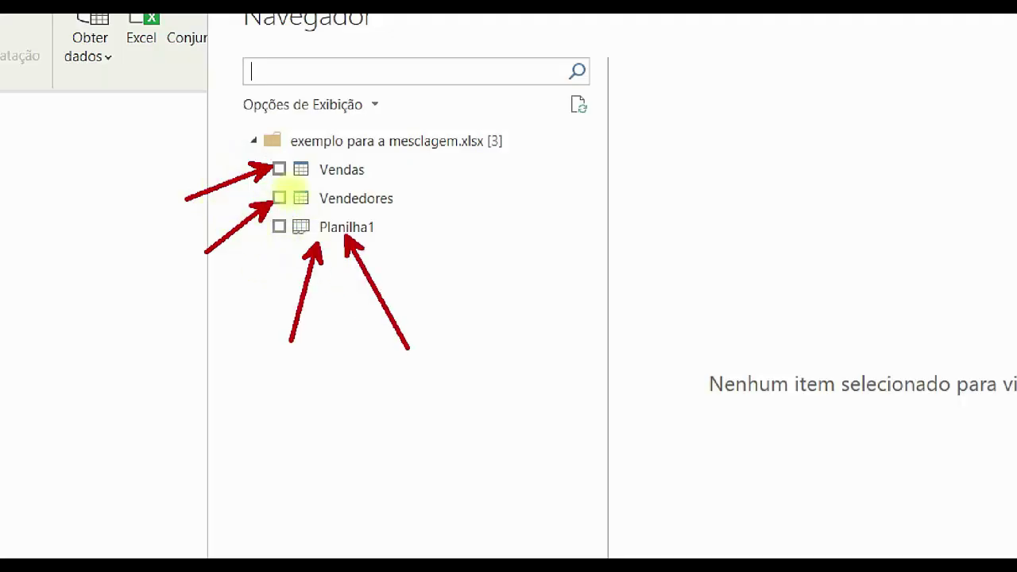
pyautogui.press('Escape')
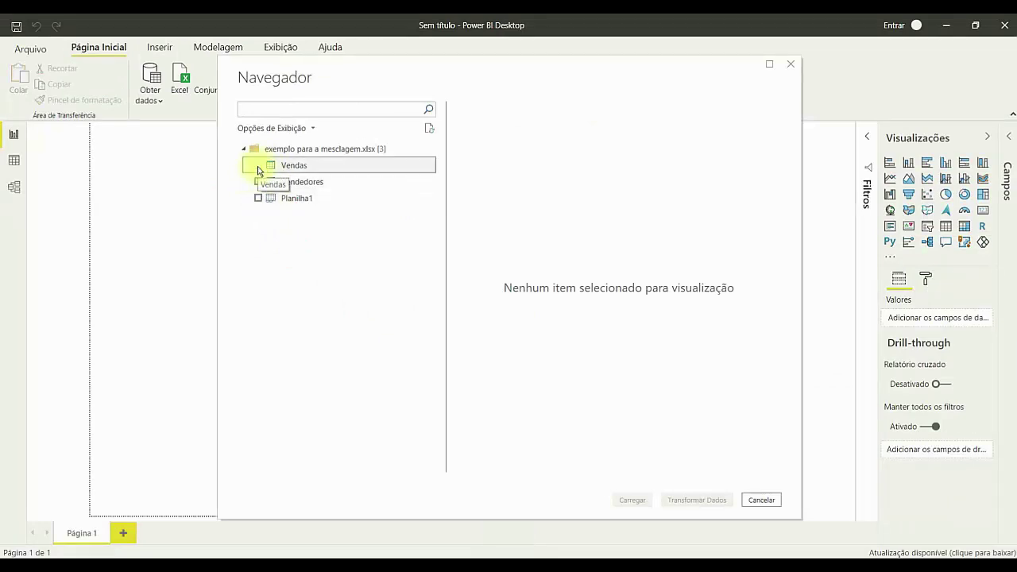
# Step: Load the Vendas and Vendedores tables from the workbook and expand both to list their fields
pyautogui.click(259, 166)
pyautogui.click(259, 182)
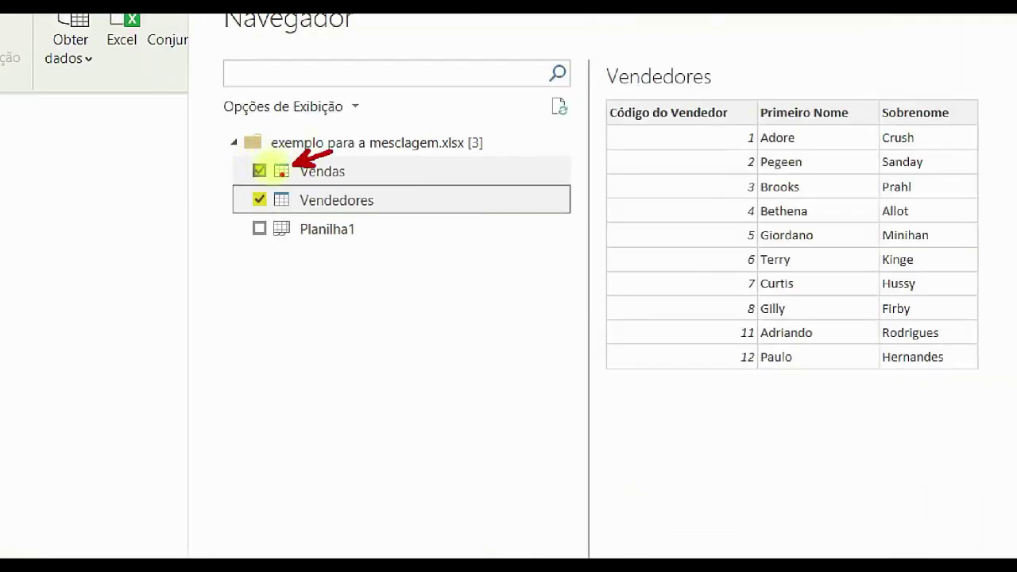
pyautogui.press('Escape')
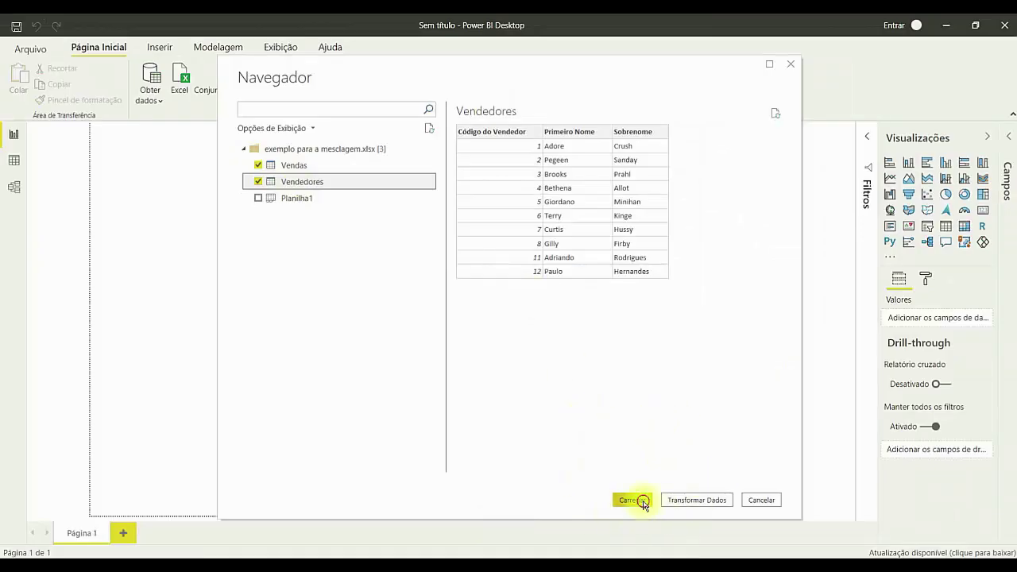
pyautogui.click(644, 505)
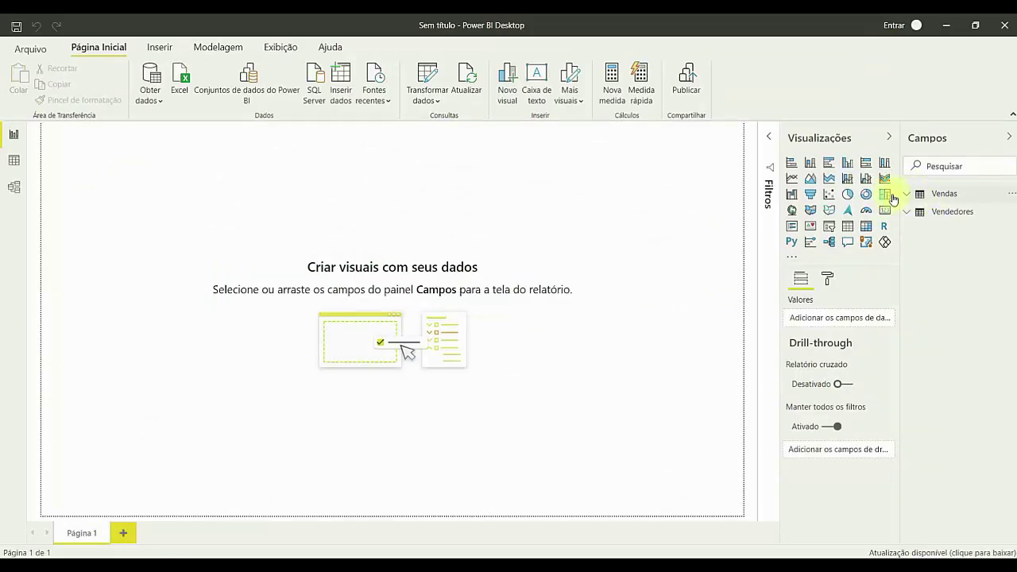
pyautogui.click(907, 195)
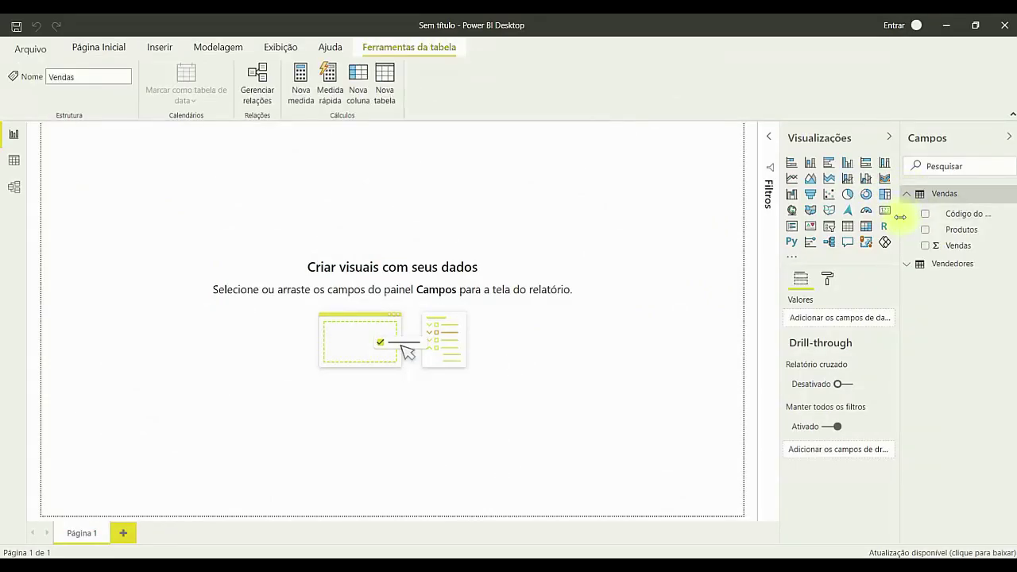
pyautogui.click(847, 265)
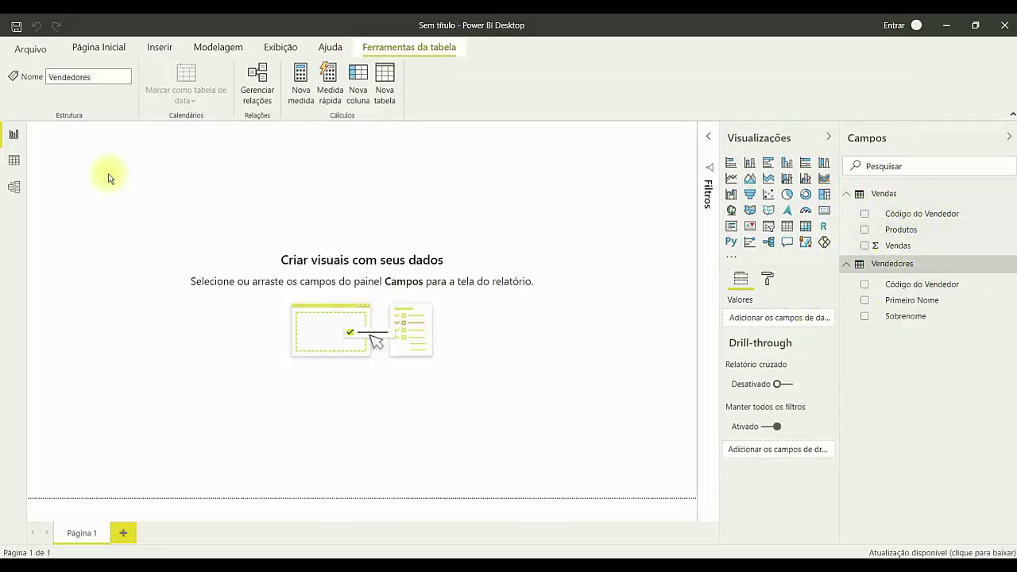
# Step: Examine the Vendas table in Data view, comparing its repeated products, sales values and seller codes
pyautogui.click(13, 166)
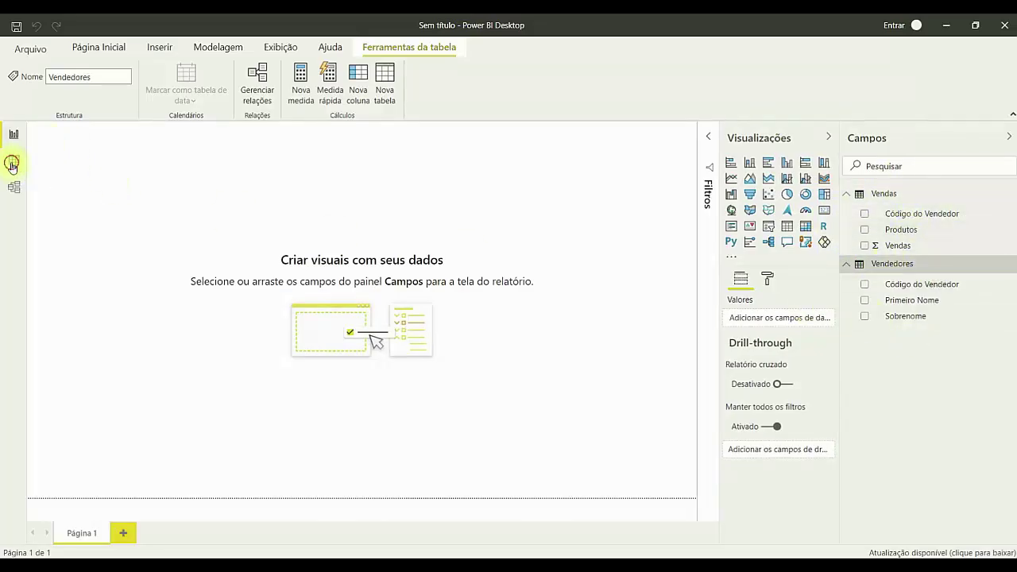
pyautogui.press('Escape')
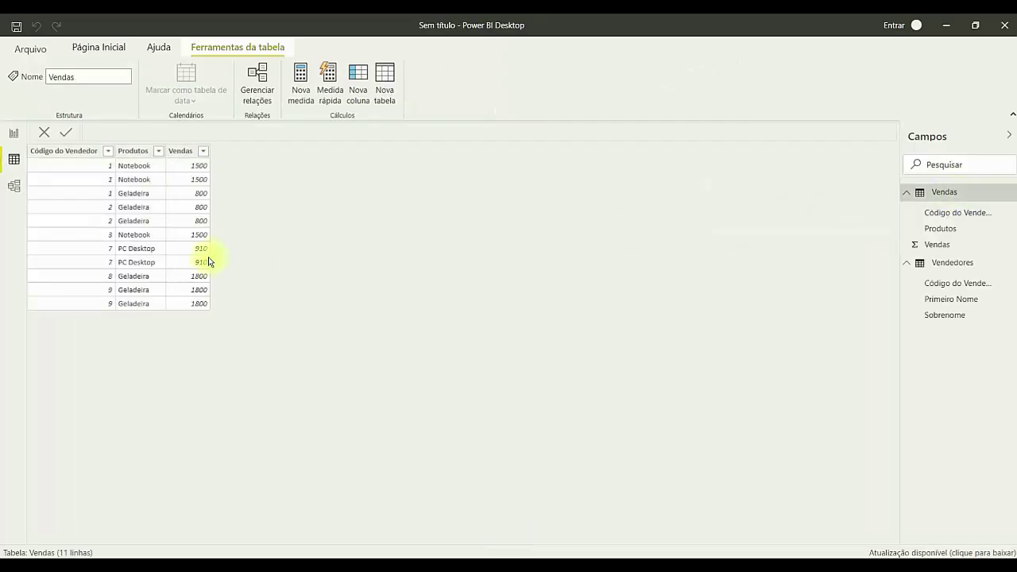
pyautogui.hotkey('ctrl', '1')
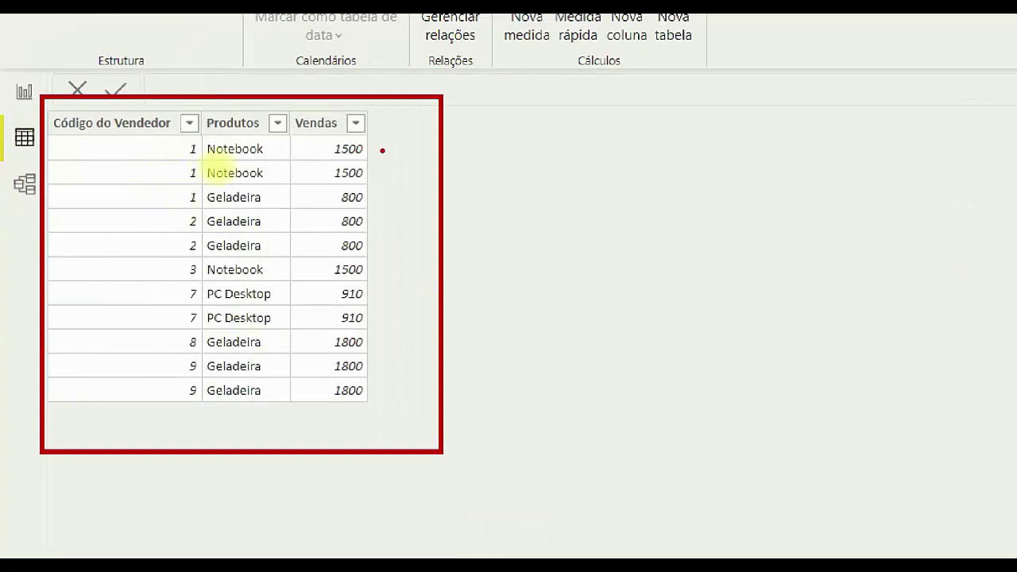
pyautogui.moveTo(382, 151); pyautogui.dragTo(496, 141)
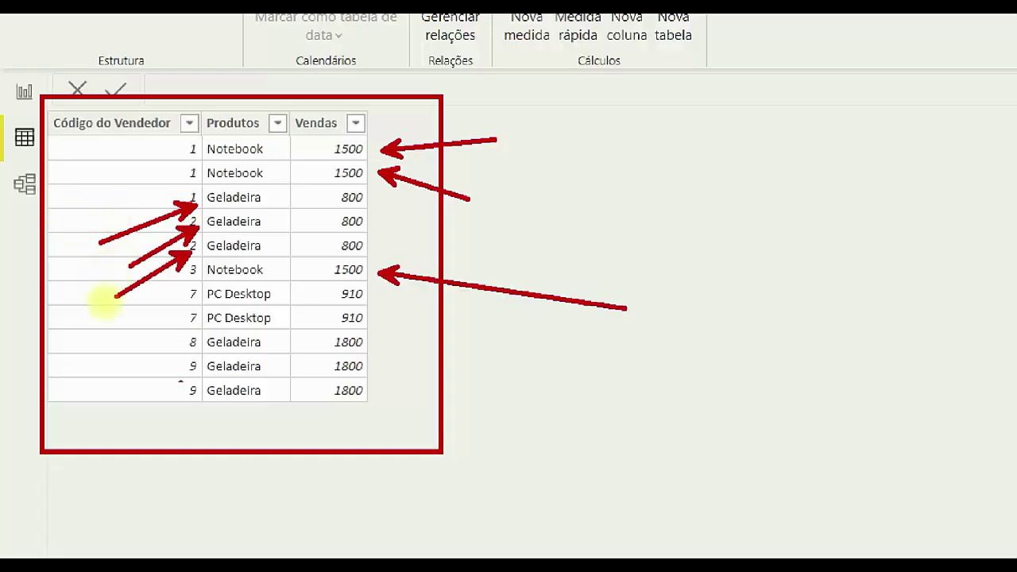
pyautogui.press('Escape')
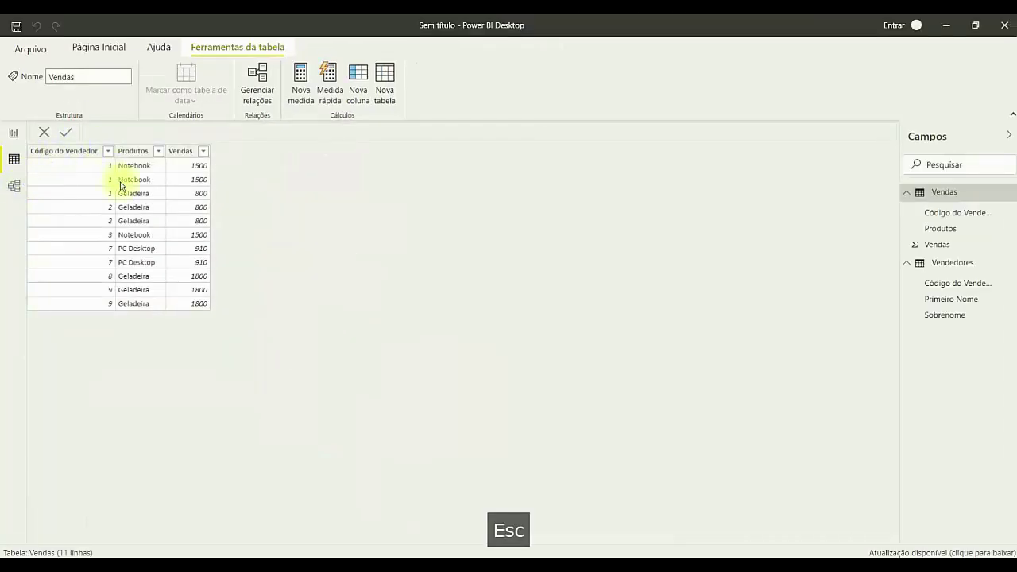
pyautogui.hotkey('ctrl', '1')
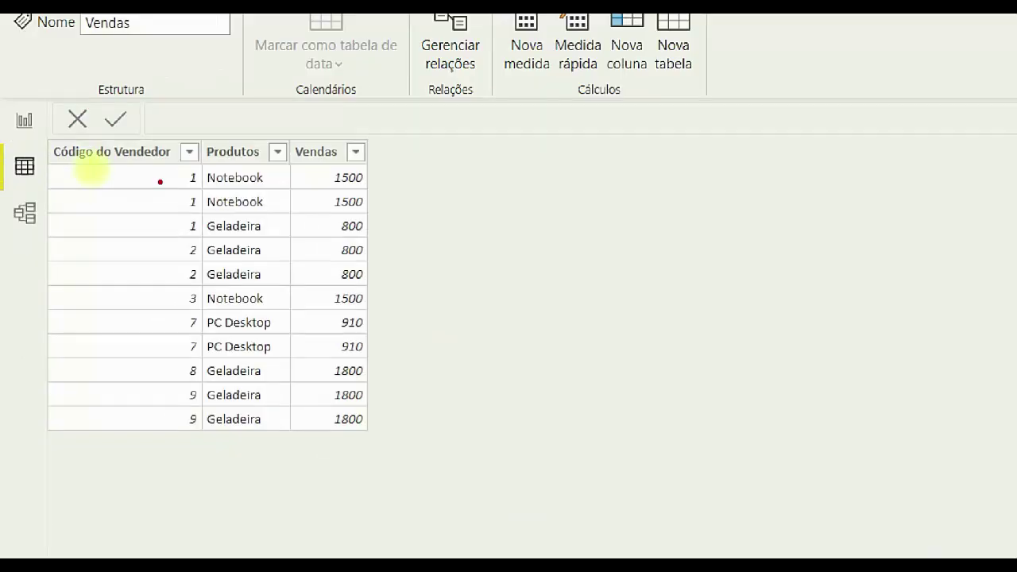
pyautogui.moveTo(165, 180); pyautogui.dragTo(84, 207)
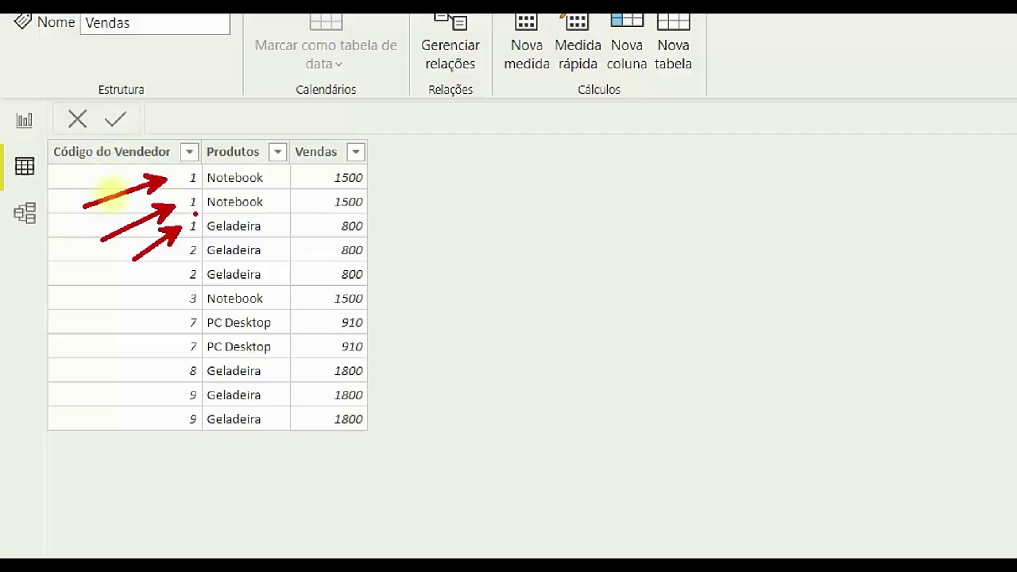
pyautogui.moveTo(184, 254)
pyautogui.mouseDown()
pyautogui.moveTo(150, 293)
pyautogui.moveTo(159, 303)
pyautogui.mouseUp()
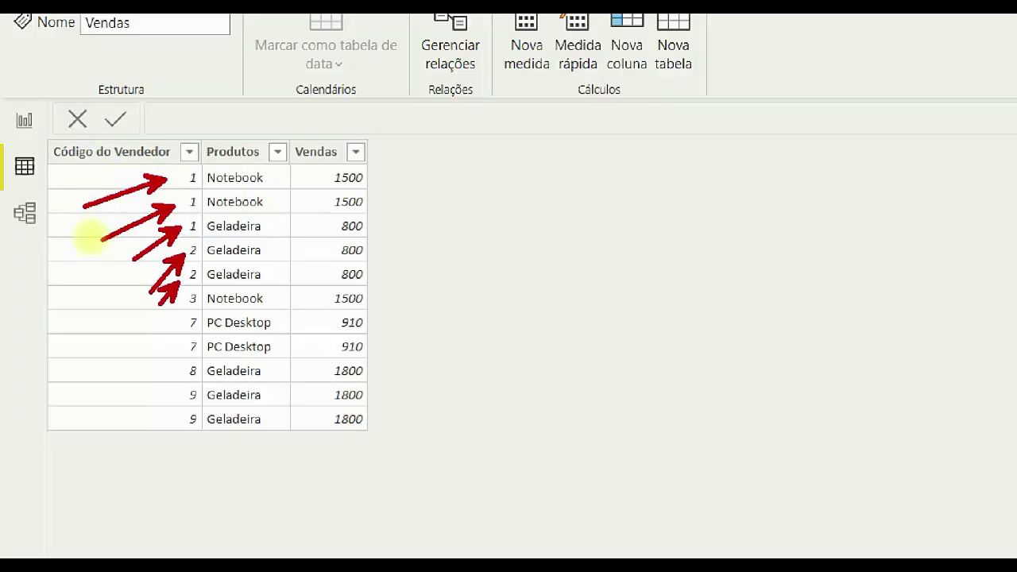
pyautogui.press('Escape')
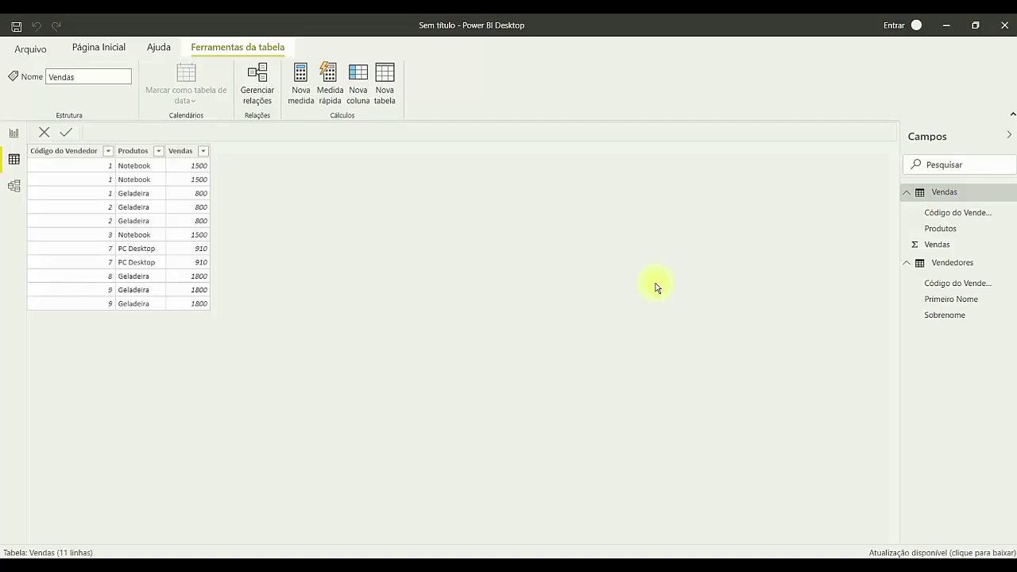
# Step: Examine the Vendedores table in Data view, checking its first name, surname and seller code columns
pyautogui.click(946, 263)
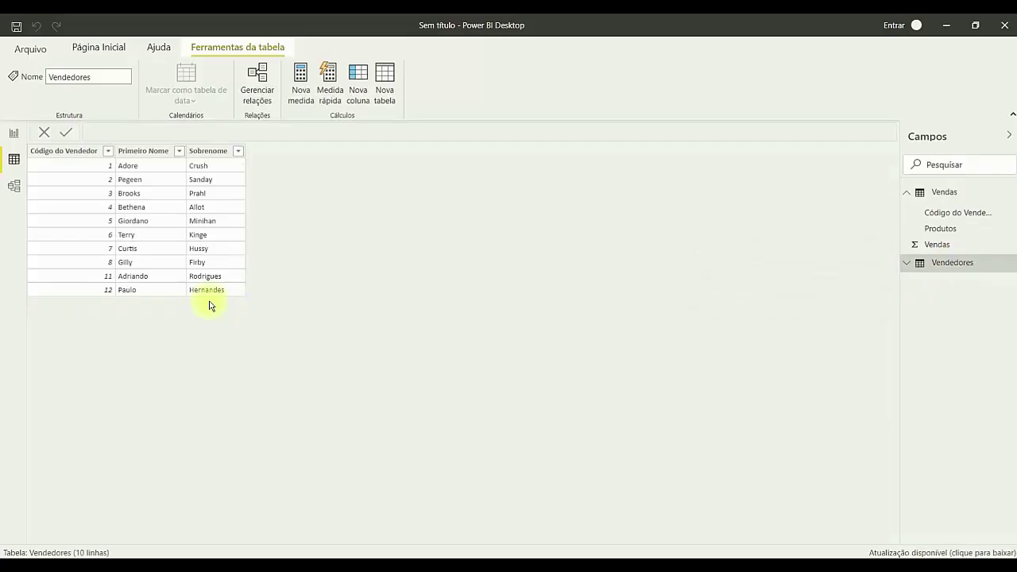
pyautogui.hotkey('ctrl', '1')
pyautogui.moveTo(282, 123); pyautogui.dragTo(318, 206)
pyautogui.moveTo(414, 137); pyautogui.dragTo(518, 216)
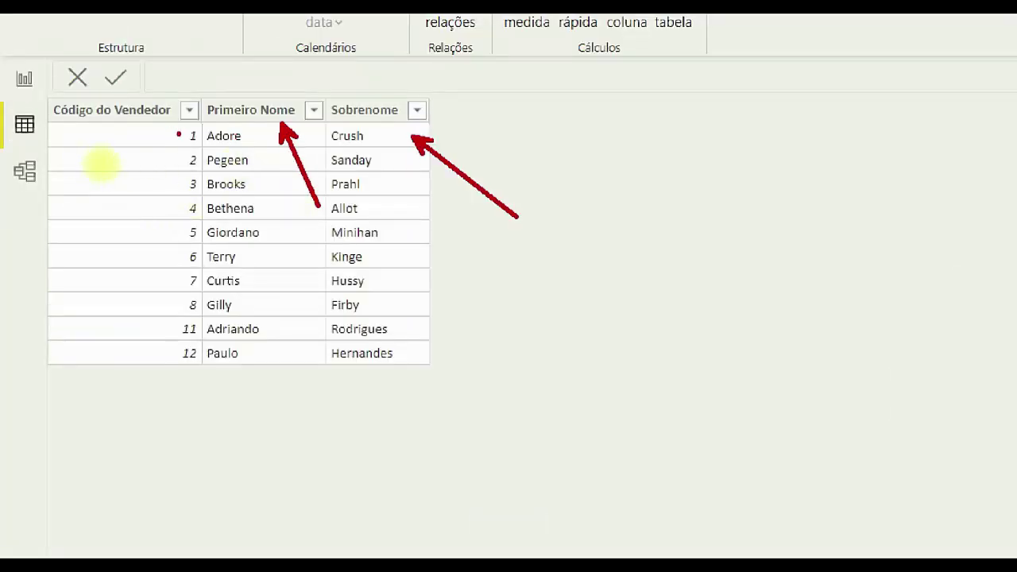
pyautogui.moveTo(175, 139); pyautogui.dragTo(107, 154)
pyautogui.moveTo(172, 162); pyautogui.dragTo(97, 195)
pyautogui.moveTo(169, 185); pyautogui.dragTo(102, 198)
pyautogui.moveTo(170, 212); pyautogui.dragTo(111, 238)
pyautogui.press('Escape')
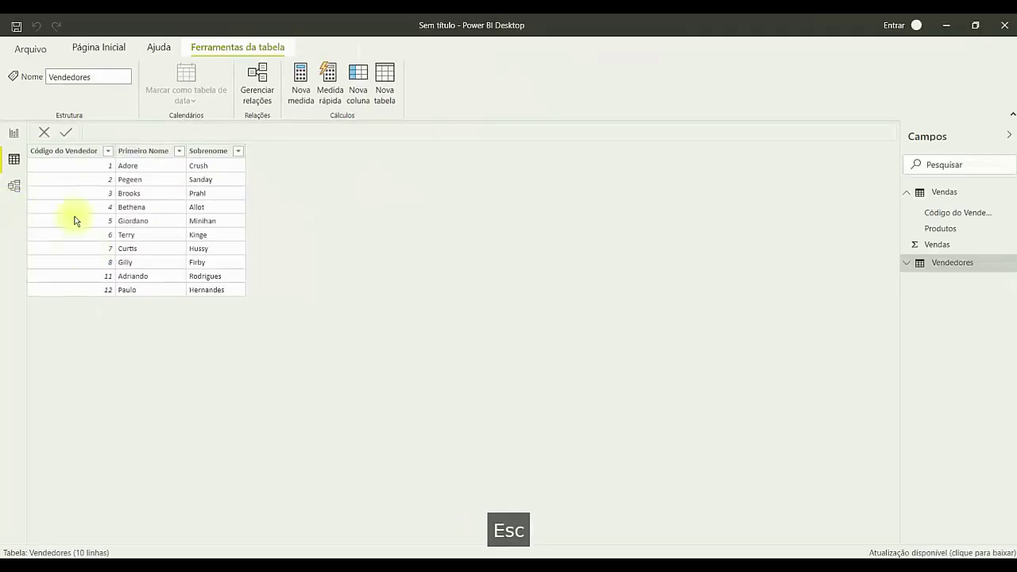
# Step: Return to the report view, widen the field list slightly and open the Power Query Editor to transform the data
pyautogui.click(16, 136)
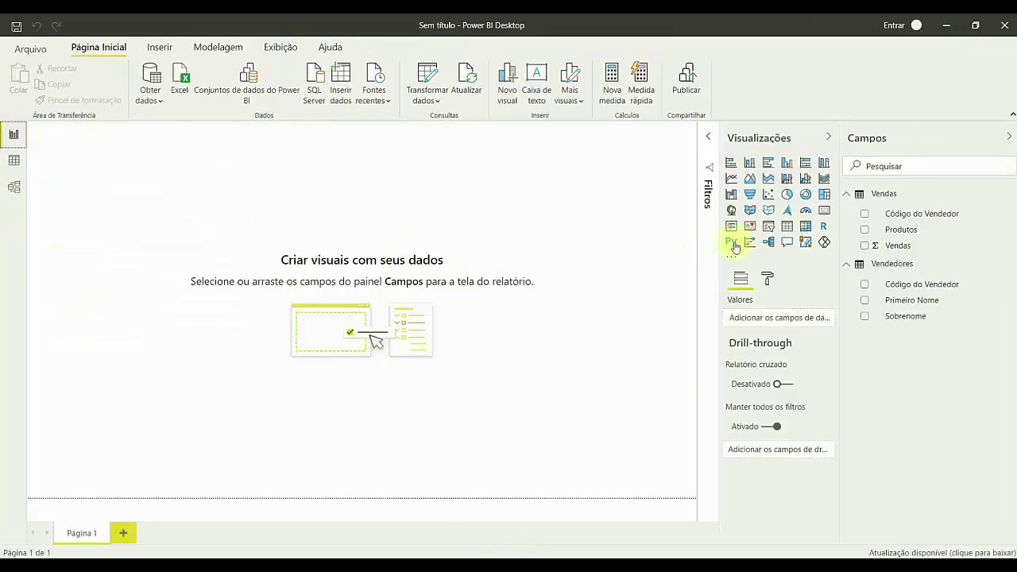
pyautogui.moveTo(842, 230); pyautogui.dragTo(823, 229)
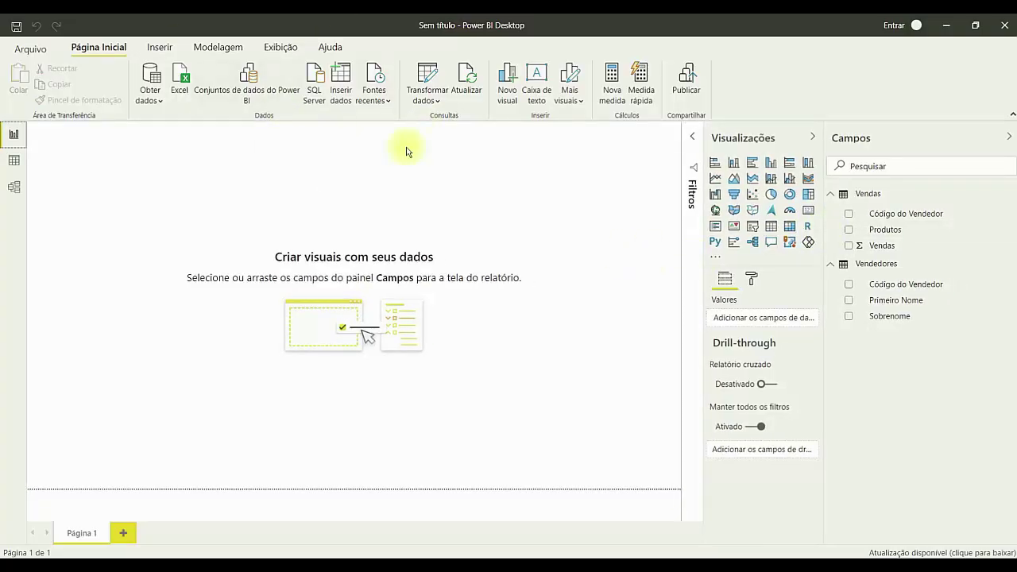
pyautogui.click(438, 104)
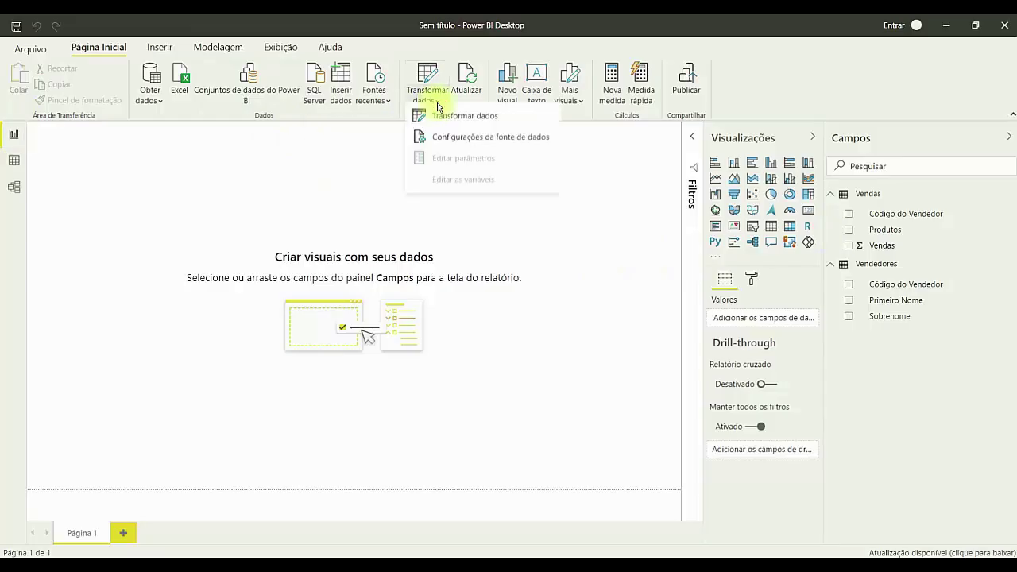
pyautogui.click(481, 124)
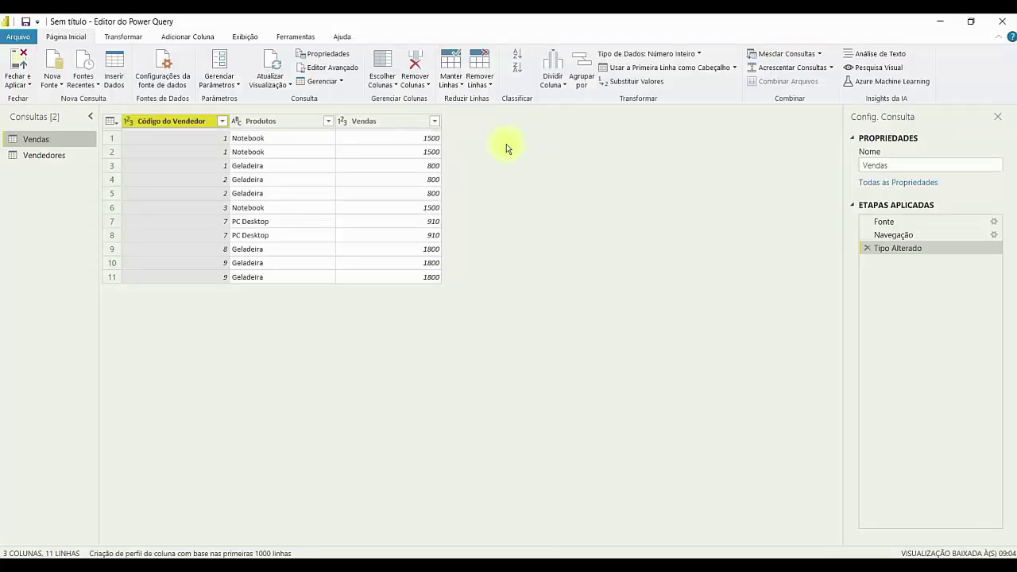
# Step: View the Vendedores query, then examine the repeated seller codes in the Vendas query to identify it as the fact table
pyautogui.click(50, 157)
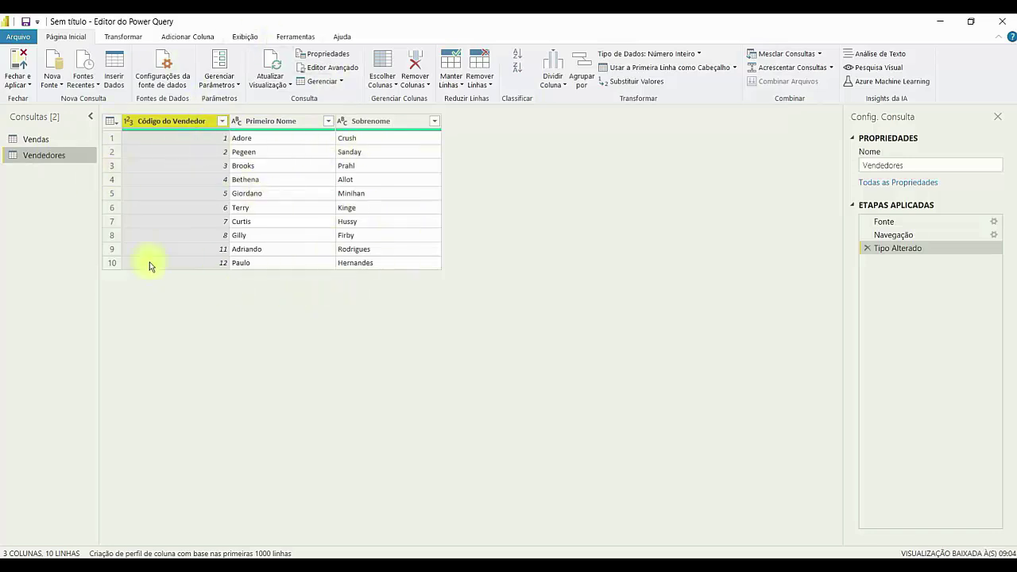
pyautogui.click(48, 141)
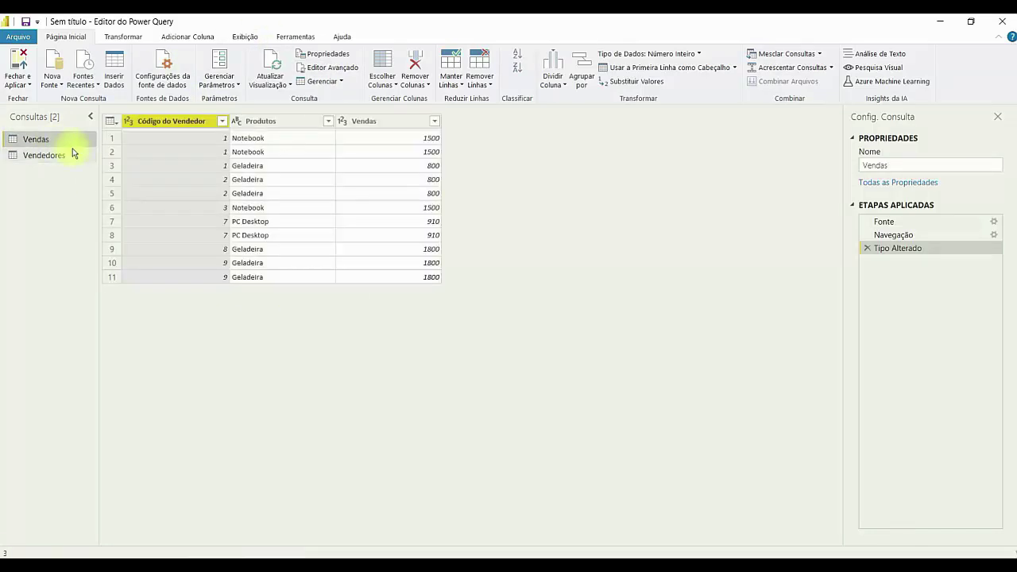
pyautogui.hotkey('ctrl', '2')
pyautogui.moveTo(214, 140)
pyautogui.mouseDown()
pyautogui.moveTo(160, 156)
pyautogui.moveTo(166, 188)
pyautogui.moveTo(195, 200)
pyautogui.mouseUp()
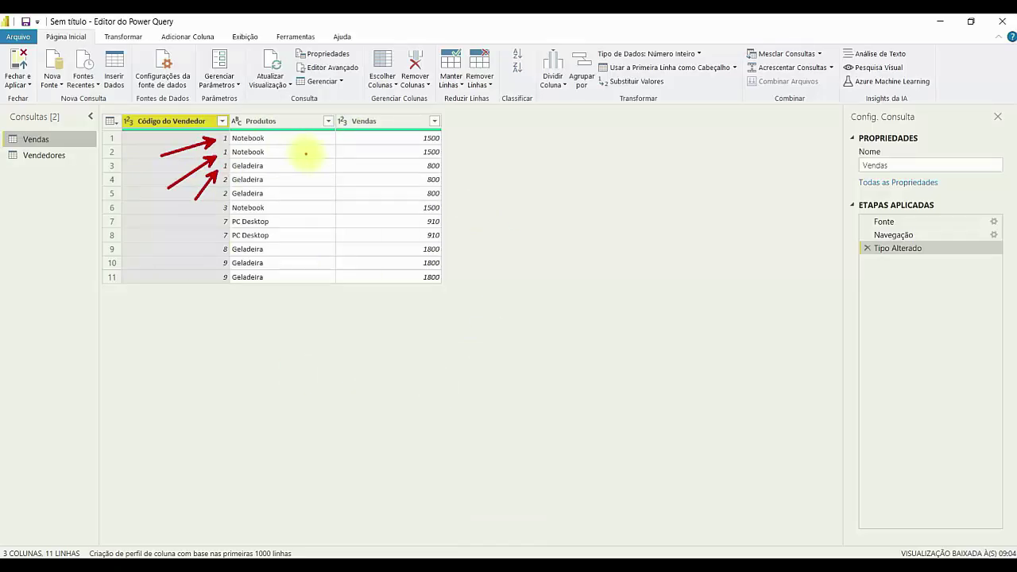
pyautogui.moveTo(520, 205); pyautogui.dragTo(521, 251)
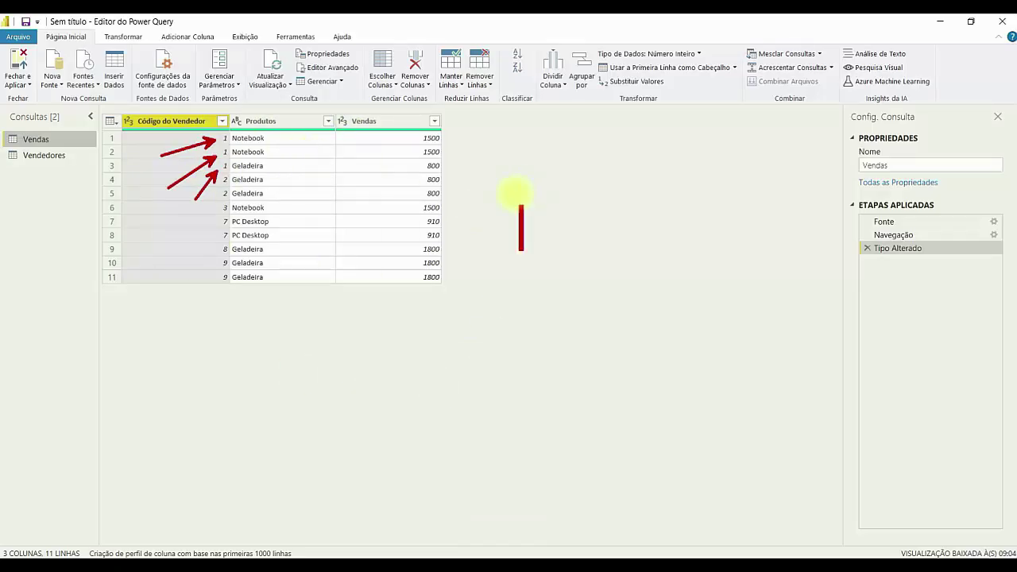
pyautogui.write('fato')
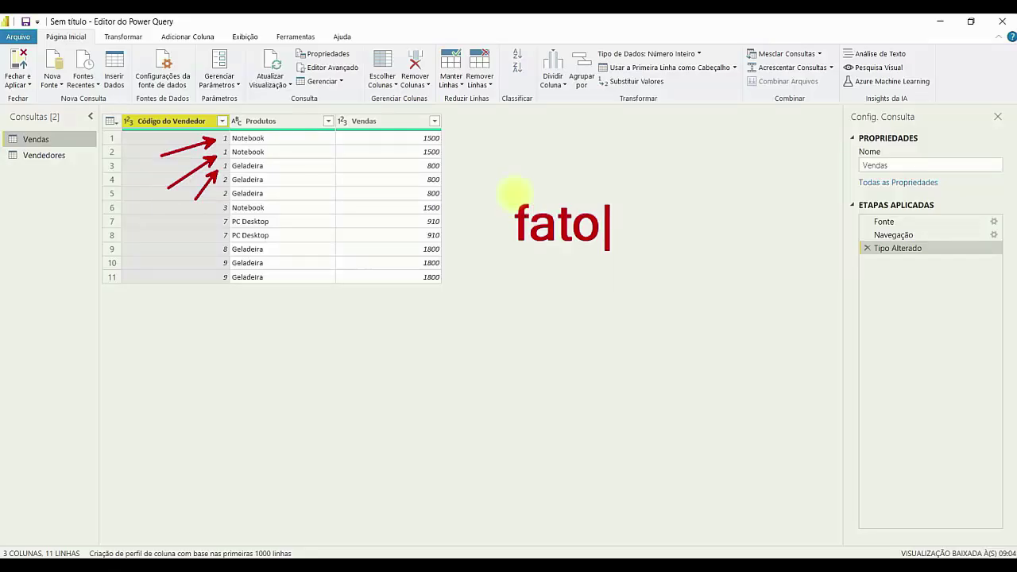
pyautogui.press('Escape')
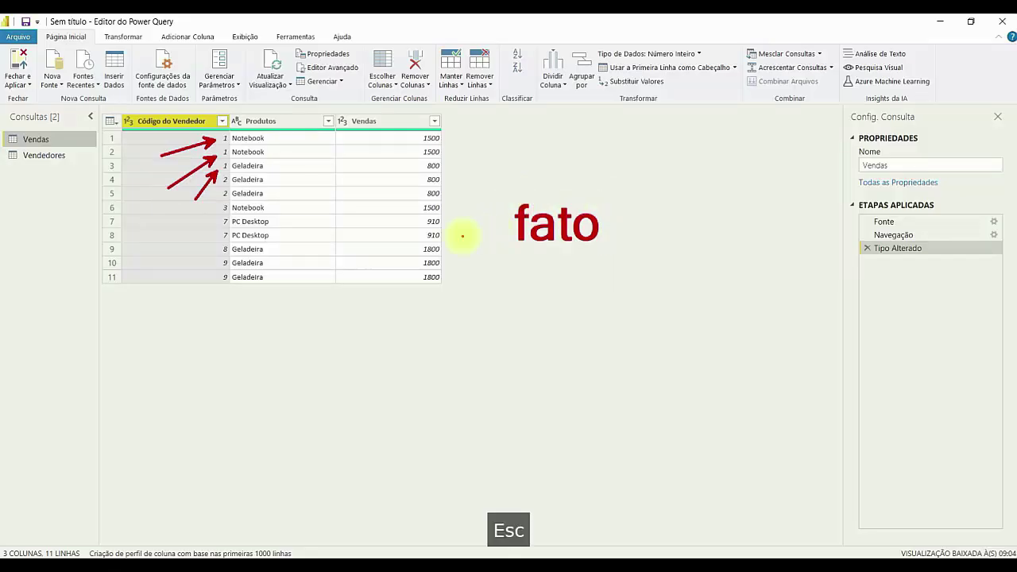
pyautogui.press('Escape')
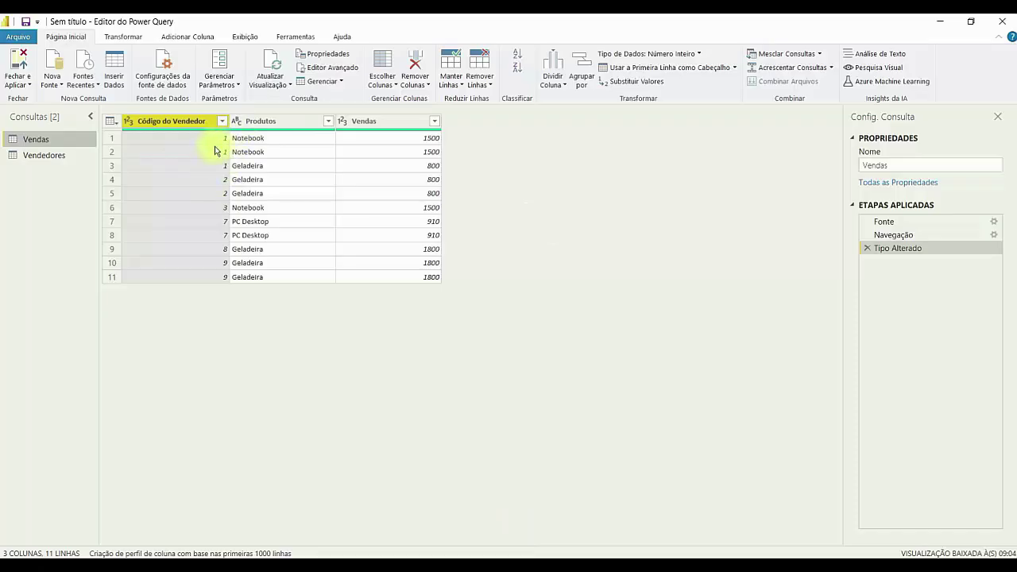
# Step: Examine the rows of the Vendedores query in relation to Vendas, and return to the Vendas query
pyautogui.click(59, 155)
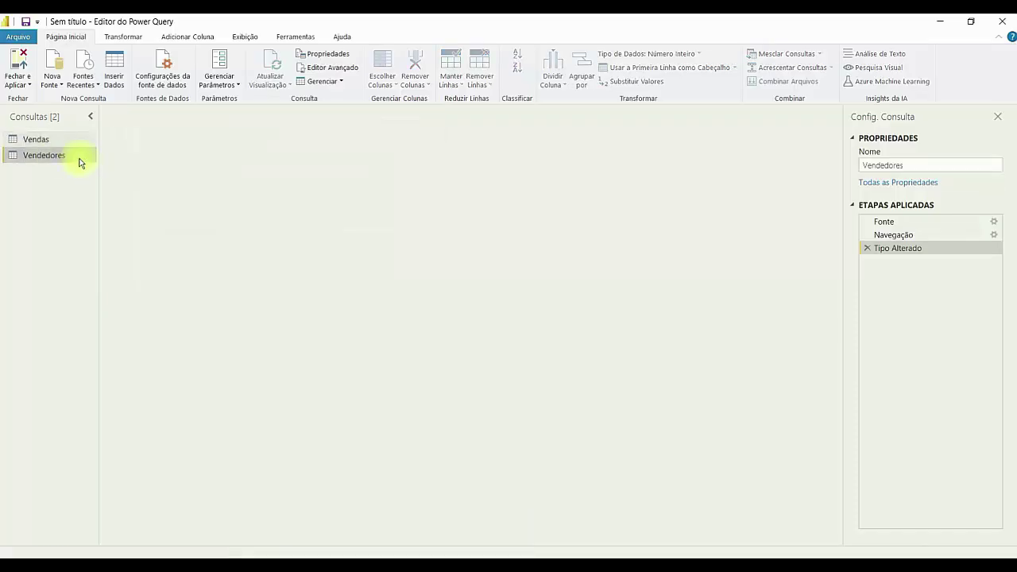
pyautogui.hotkey('ctrl', '2')
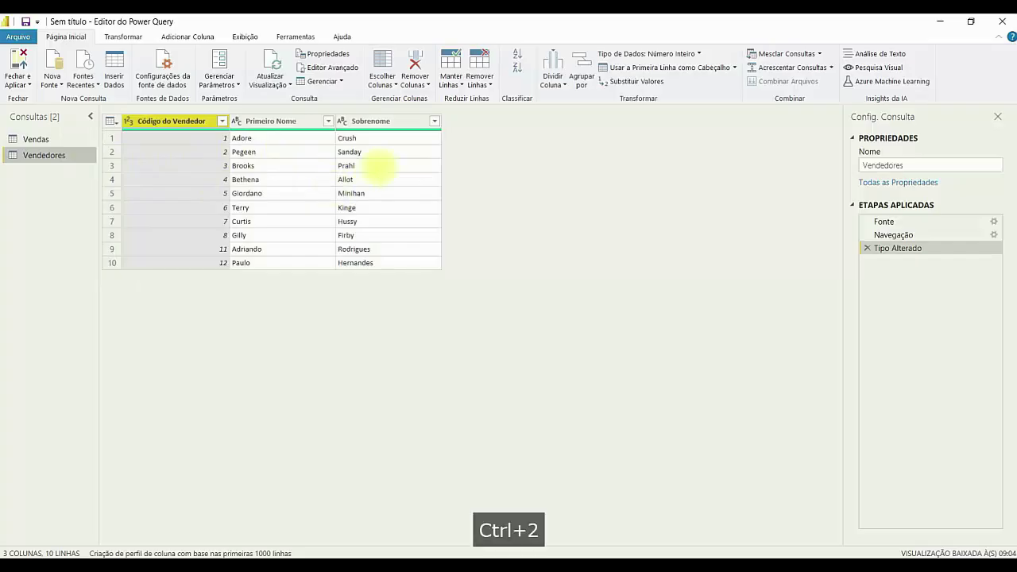
pyautogui.moveTo(450, 137); pyautogui.dragTo(506, 132)
pyautogui.moveTo(443, 150); pyautogui.dragTo(518, 158)
pyautogui.moveTo(443, 168); pyautogui.dragTo(525, 181)
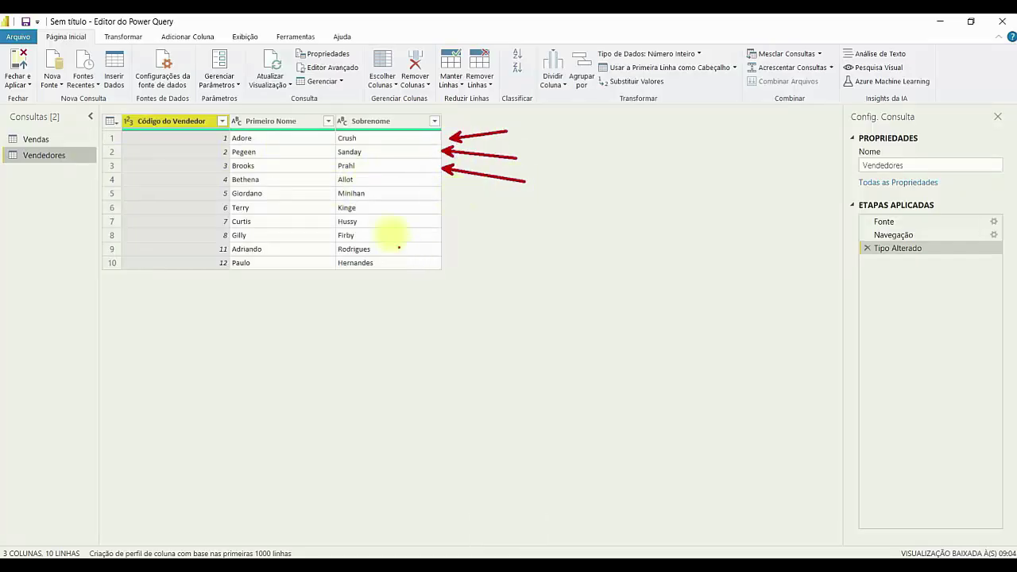
pyautogui.moveTo(97, 104); pyautogui.dragTo(465, 290)
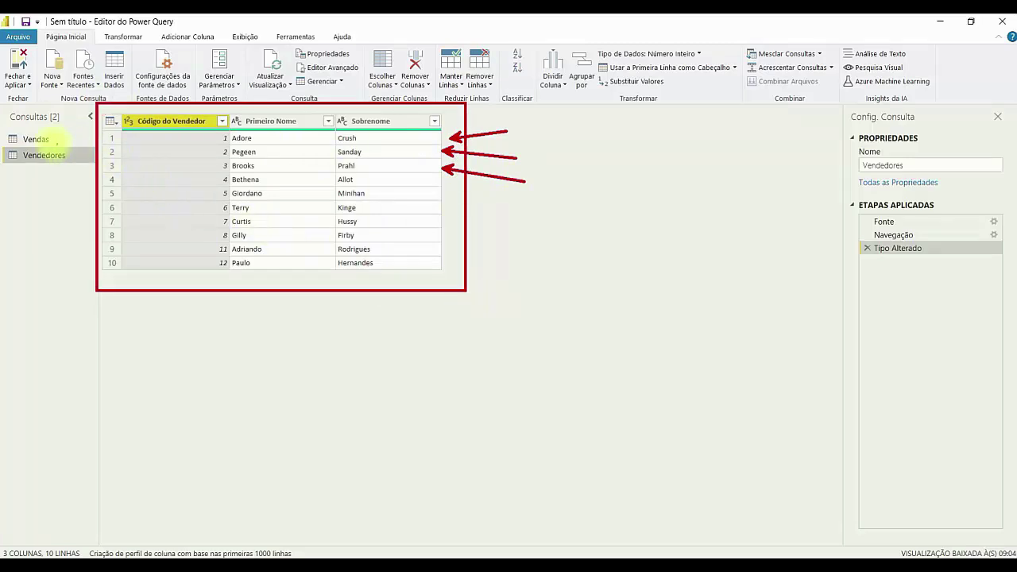
pyautogui.moveTo(56, 135); pyautogui.dragTo(125, 59)
pyautogui.moveTo(32, 132); pyautogui.dragTo(3, 89)
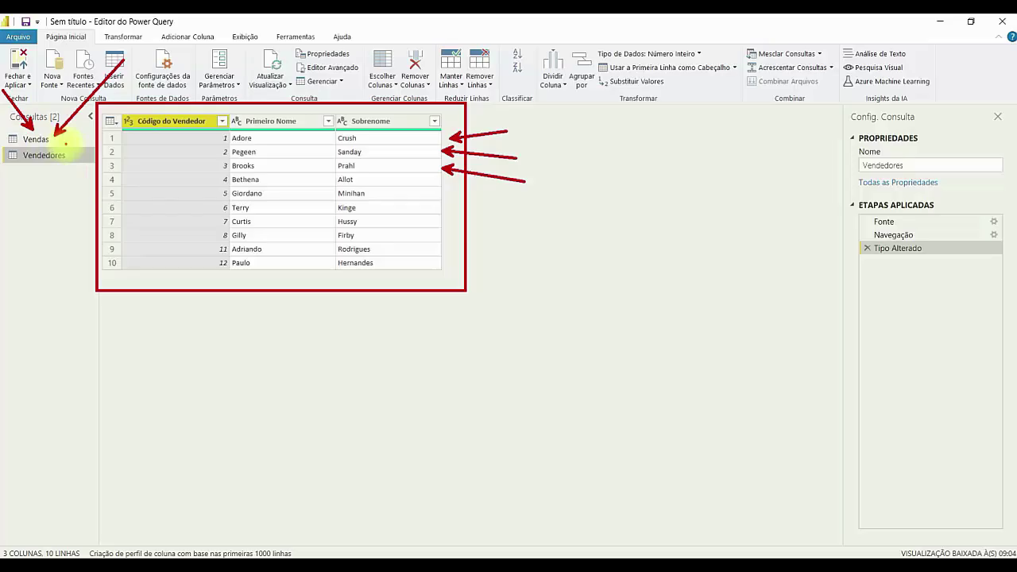
pyautogui.press('Escape')
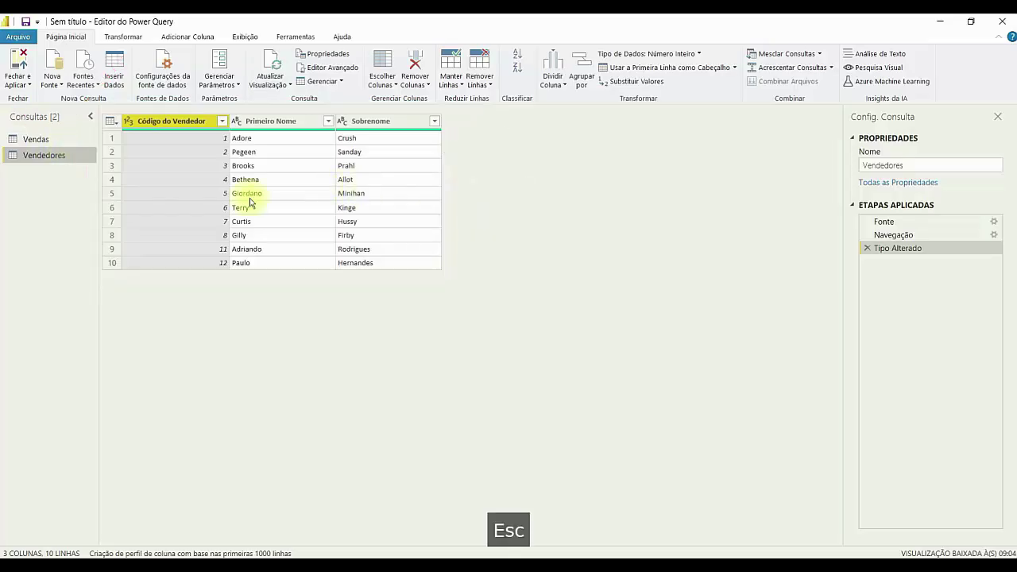
pyautogui.click(46, 142)
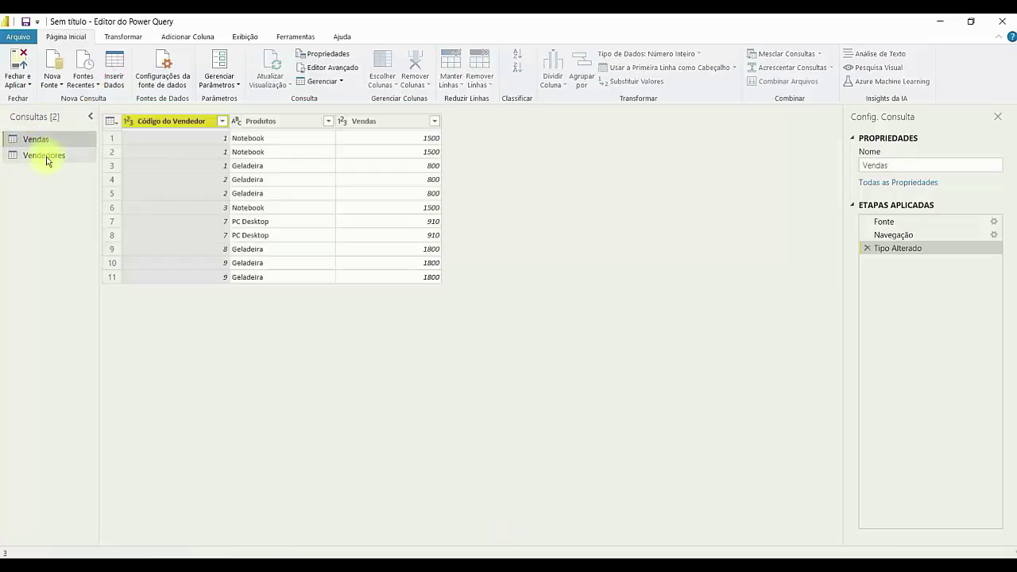
# Step: View the Vendedores query and examine its rows, starting with the first seller code
pyautogui.click(45, 155)
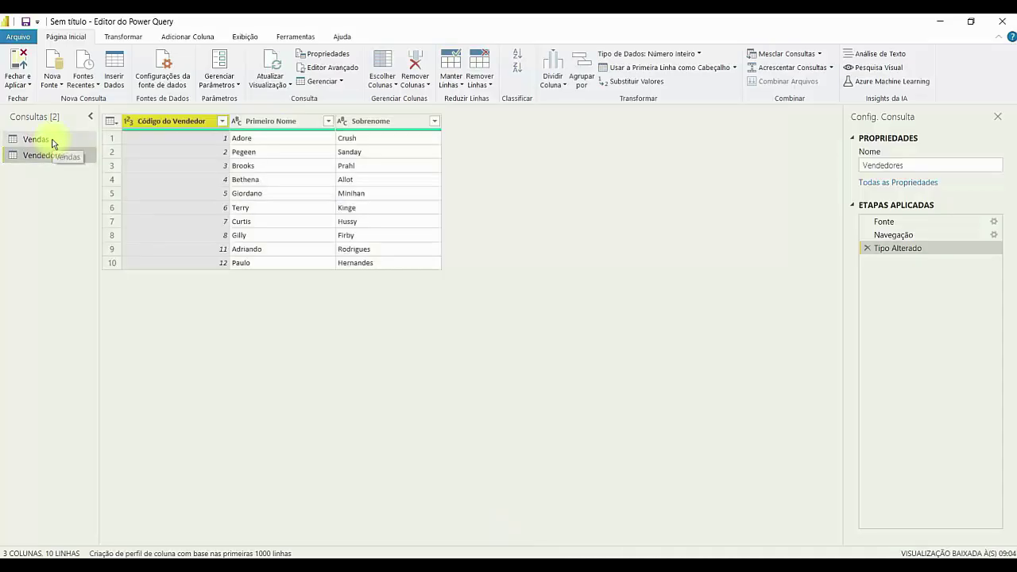
pyautogui.click(218, 138)
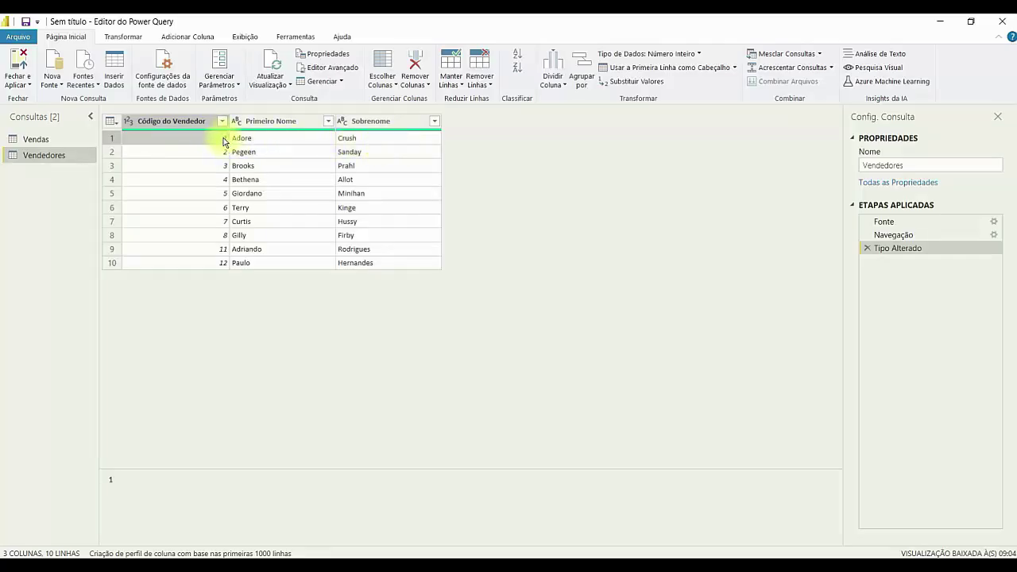
pyautogui.hotkey('ctrl', '2')
pyautogui.moveTo(92, 103); pyautogui.dragTo(388, 359)
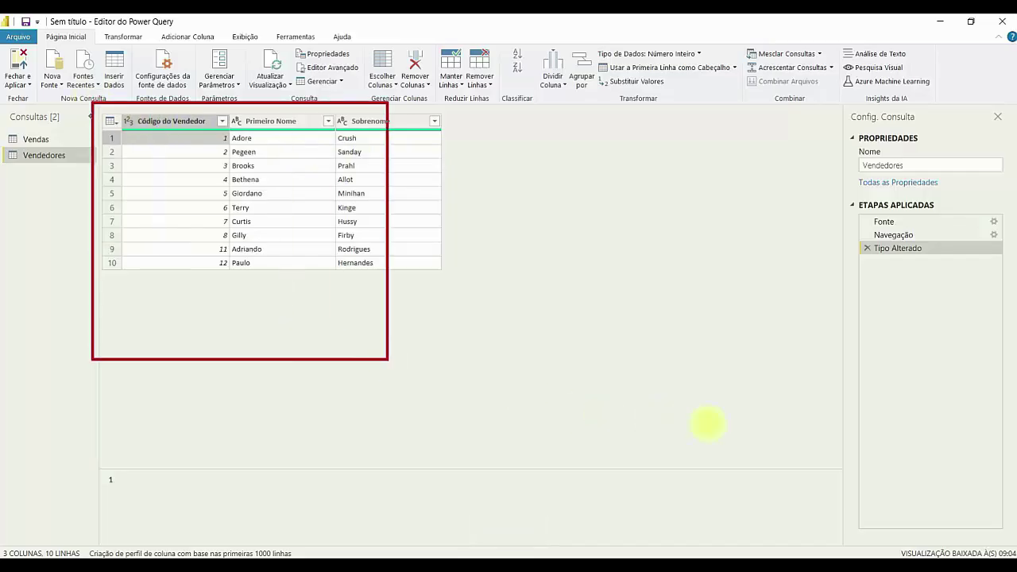
pyautogui.moveTo(1007, 459); pyautogui.dragTo(1013, 470)
pyautogui.moveTo(742, 409)
pyautogui.mouseDown()
pyautogui.moveTo(636, 397)
pyautogui.moveTo(822, 454)
pyautogui.moveTo(809, 457)
pyautogui.mouseUp()
pyautogui.press('Escape')
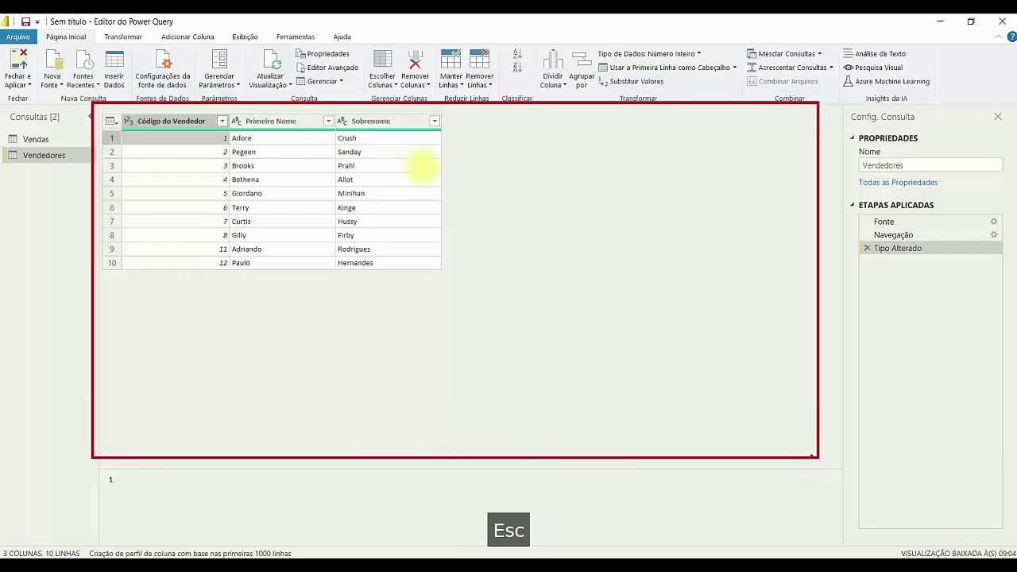
# Step: Compare the Vendas query with Vendedores once more, and review the available merge query options
pyautogui.click(41, 142)
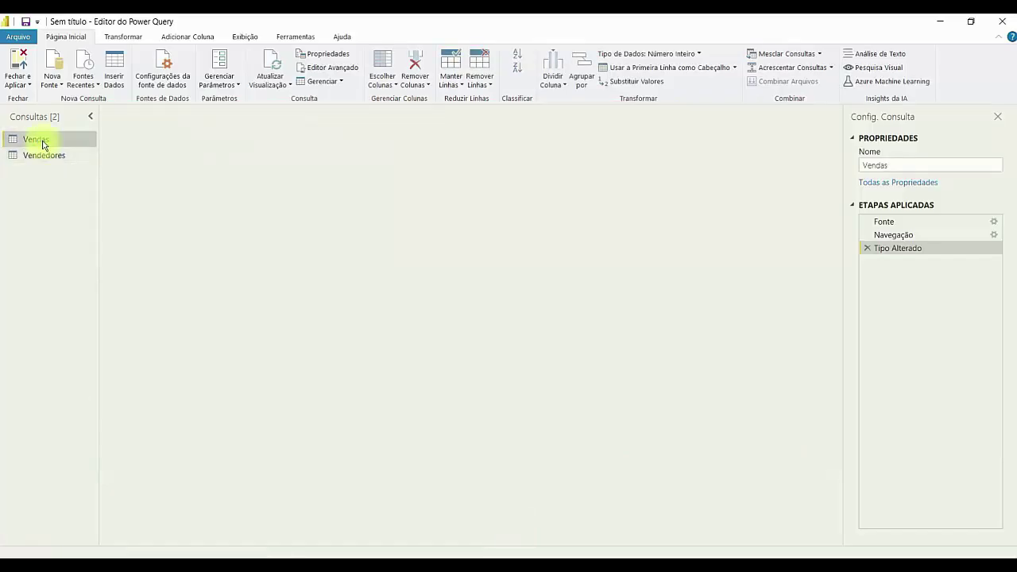
pyautogui.click(51, 156)
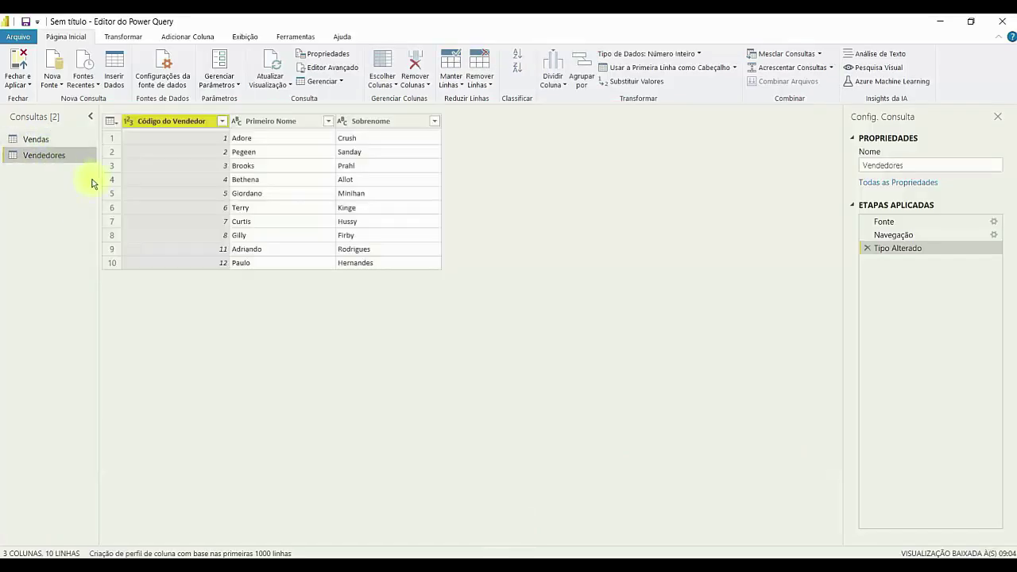
pyautogui.hotkey('ctrl', '2')
pyautogui.moveTo(123, 159); pyautogui.dragTo(81, 46)
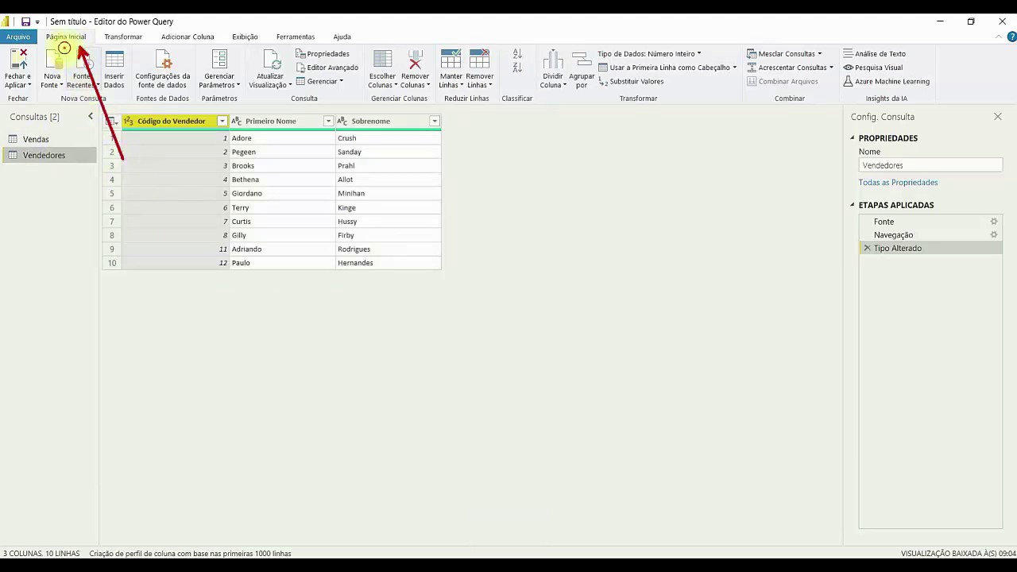
pyautogui.press('Escape')
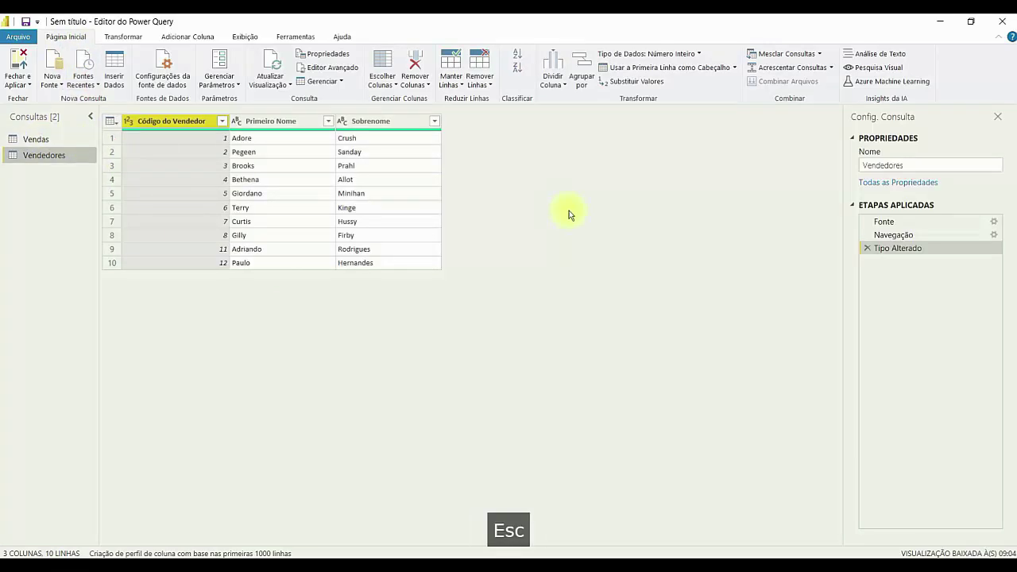
pyautogui.click(821, 55)
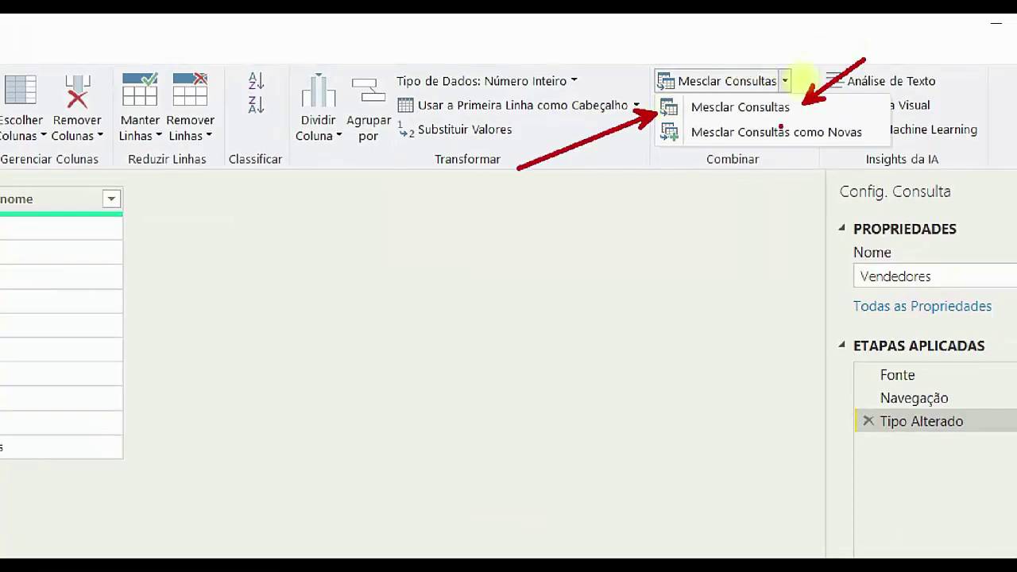
pyautogui.press('Escape')
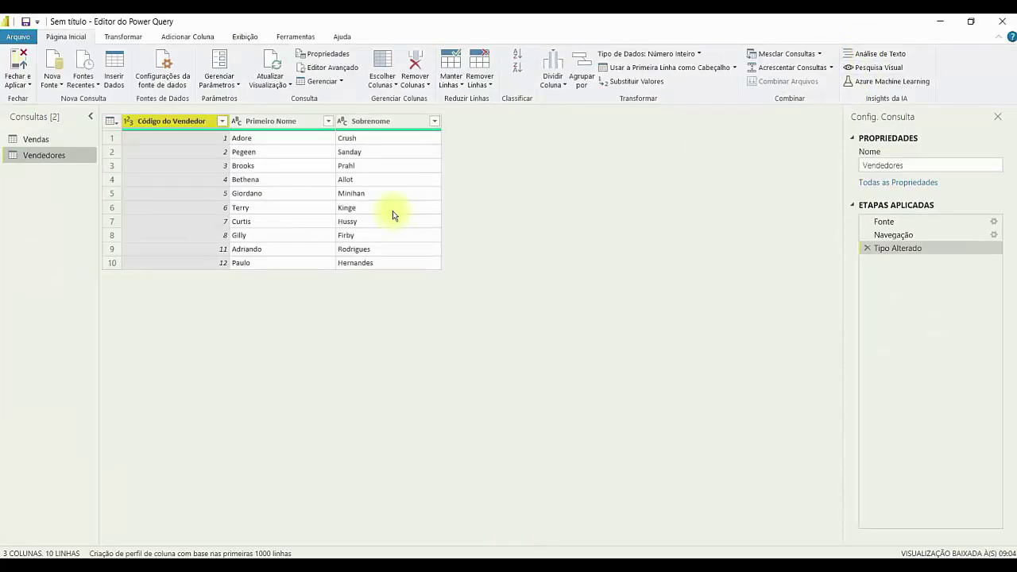
pyautogui.hotkey('ctrl', '2')
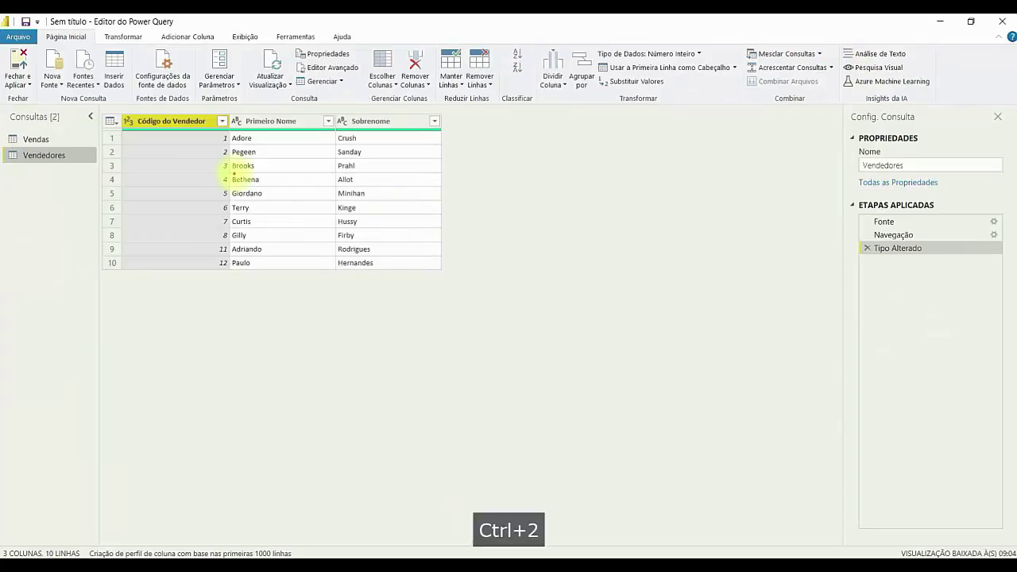
pyautogui.moveTo(94, 108); pyautogui.dragTo(147, 168)
pyautogui.moveTo(167, 201); pyautogui.dragTo(755, 403)
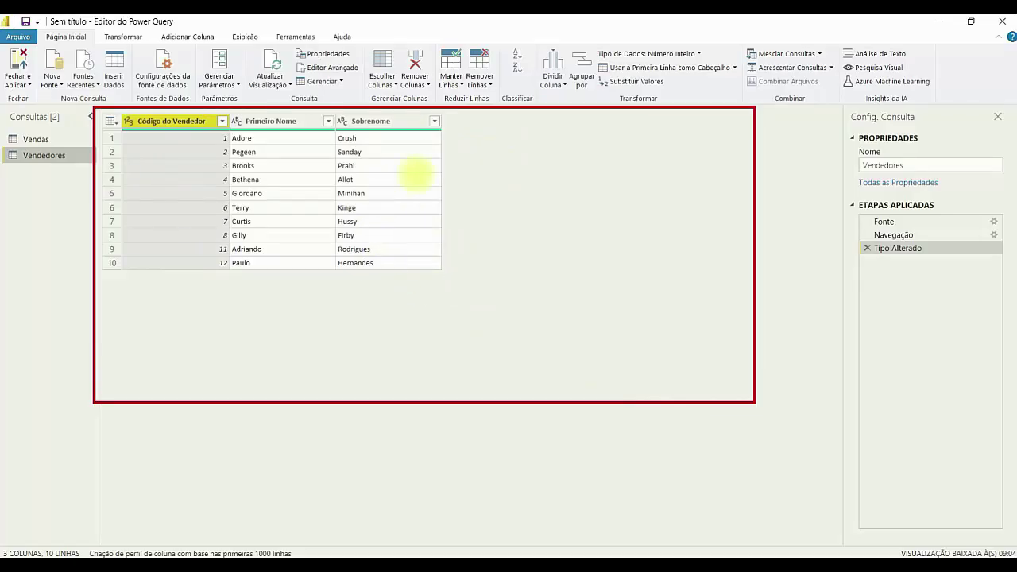
pyautogui.moveTo(474, 230); pyautogui.dragTo(580, 256)
pyautogui.moveTo(480, 258); pyautogui.dragTo(573, 313)
pyautogui.moveTo(446, 290); pyautogui.dragTo(467, 364)
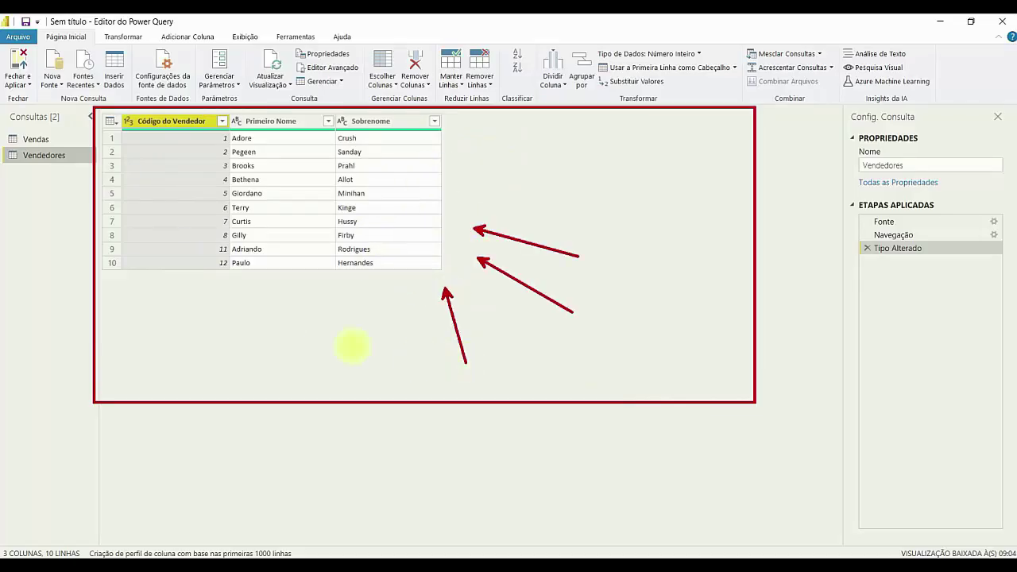
pyautogui.moveTo(52, 163); pyautogui.dragTo(52, 240)
pyautogui.moveTo(56, 137); pyautogui.dragTo(102, 87)
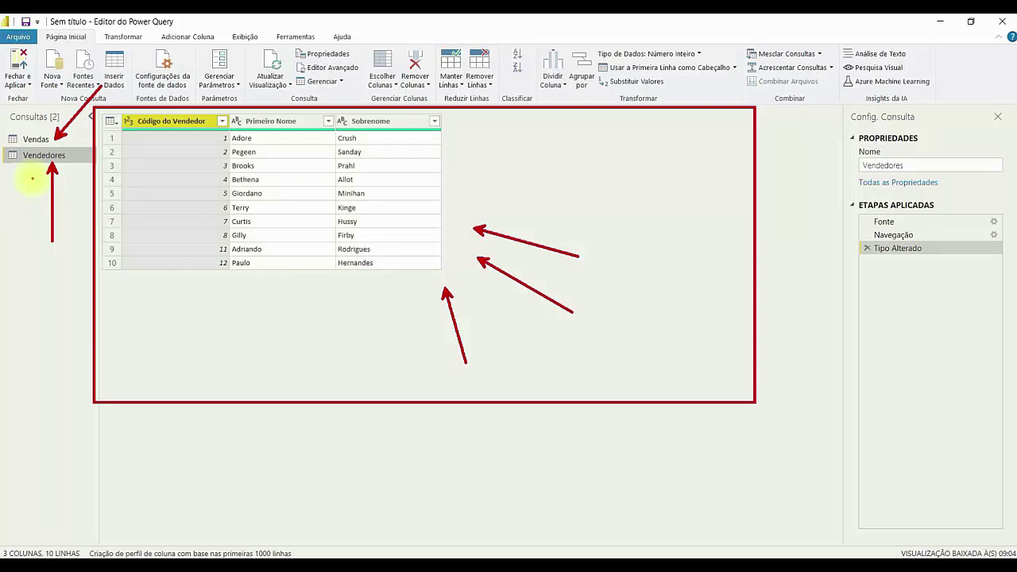
pyautogui.press('Escape')
# Step: Start merging the Vendedores query as a new query, and move the merge dialog clear of the data preview
pyautogui.click(818, 54)
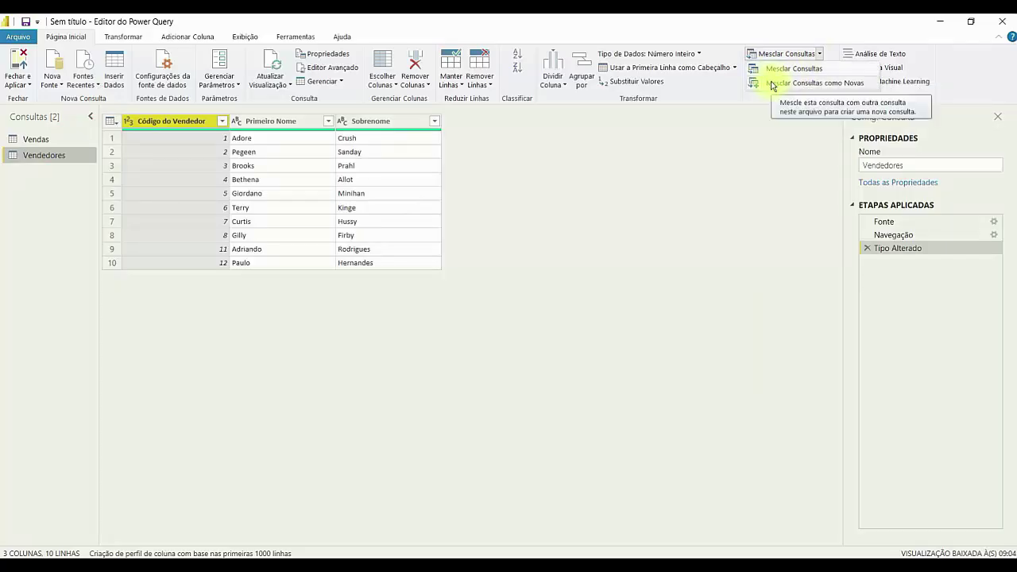
pyautogui.hotkey('ctrl', '1')
pyautogui.moveTo(674, 131)
pyautogui.mouseDown()
pyautogui.moveTo(744, 89)
pyautogui.moveTo(802, 197)
pyautogui.mouseUp()
pyautogui.moveTo(906, 100); pyautogui.dragTo(937, 235)
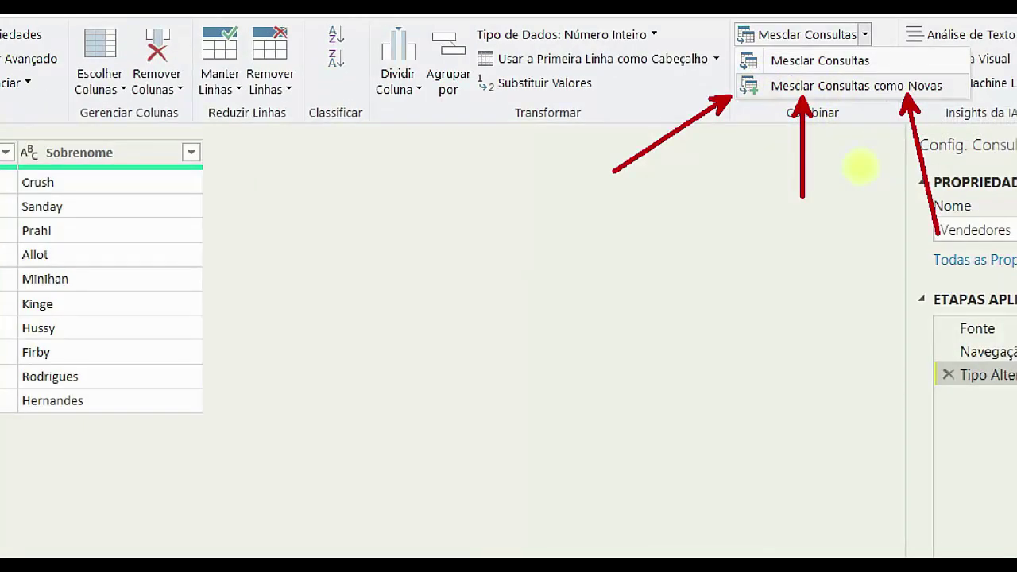
pyautogui.press('Escape')
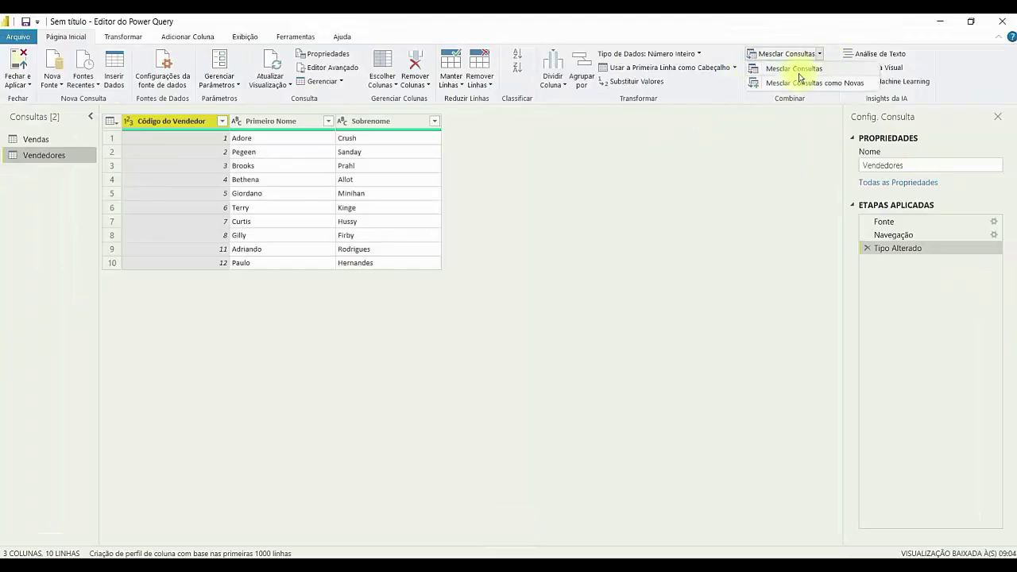
pyautogui.click(803, 83)
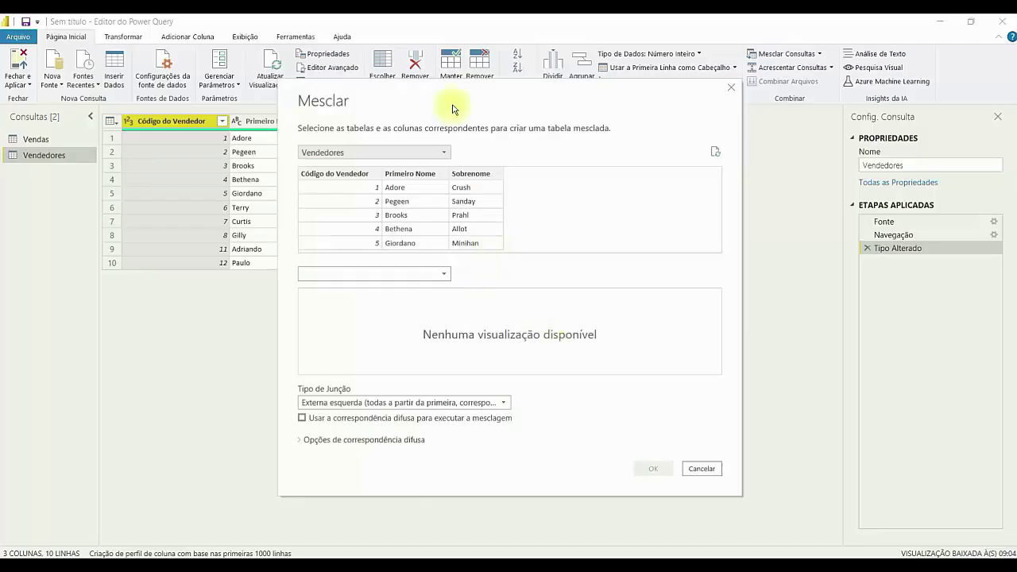
pyautogui.moveTo(454, 107); pyautogui.dragTo(657, 132)
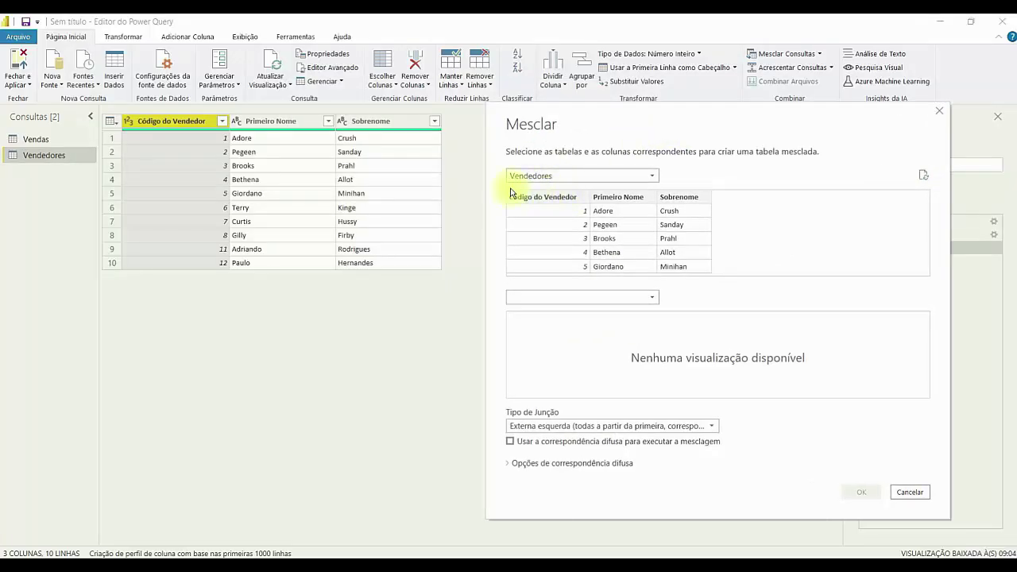
# Step: Set Vendedores as the first table of the merge and Vendas as the second
pyautogui.hotkey('ctrl', '2')
pyautogui.moveTo(505, 180); pyautogui.dragTo(451, 219)
pyautogui.moveTo(622, 171); pyautogui.dragTo(696, 143)
pyautogui.moveTo(58, 166)
pyautogui.mouseDown()
pyautogui.moveTo(88, 235)
pyautogui.moveTo(13, 261)
pyautogui.mouseUp()
pyautogui.press('Escape')
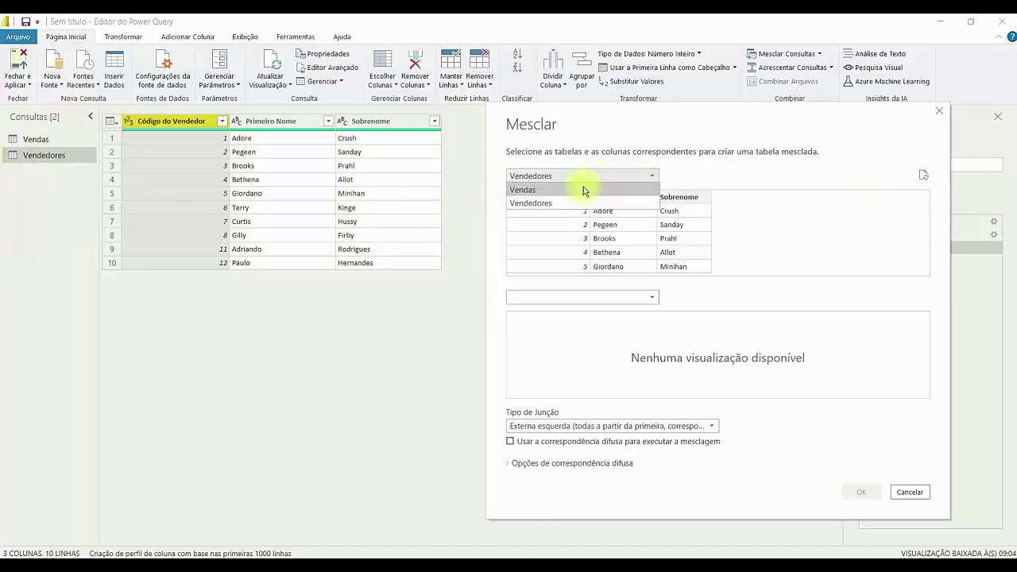
pyautogui.click(534, 203)
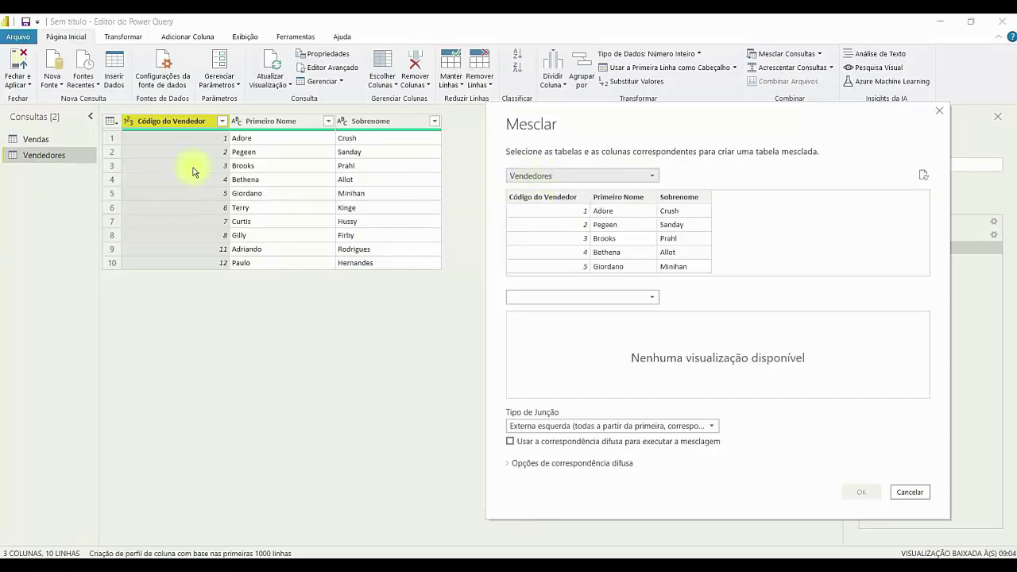
pyautogui.click(558, 297)
pyautogui.click(535, 313)
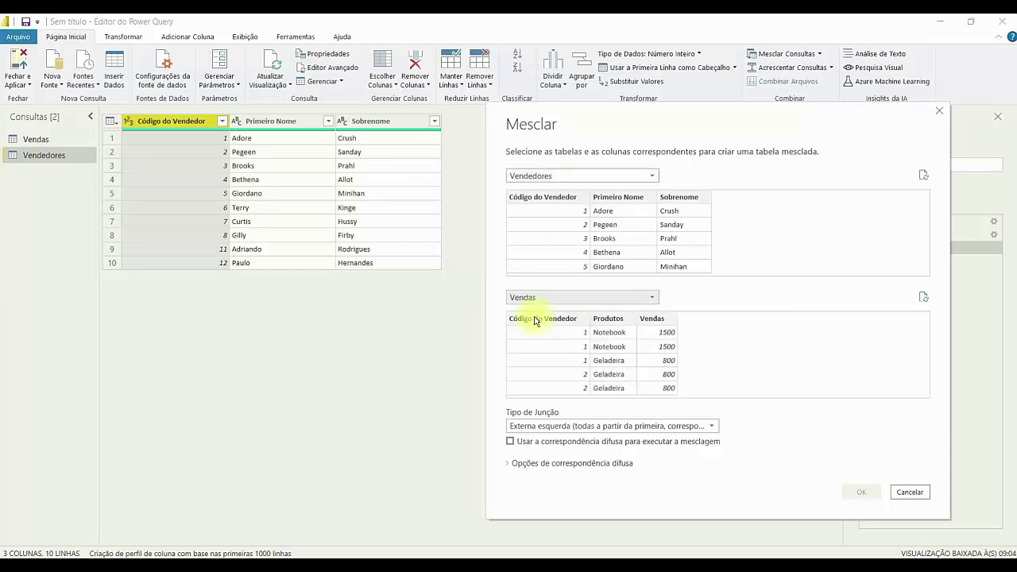
# Step: Select the Código do Vendedor column in both the Vendedores and Vendas previews as the matching key
pyautogui.hotkey('ctrl', '2')
pyautogui.moveTo(477, 156)
pyautogui.mouseDown()
pyautogui.moveTo(767, 291)
pyautogui.moveTo(756, 276)
pyautogui.mouseUp()
pyautogui.moveTo(700, 346); pyautogui.dragTo(877, 323)
pyautogui.moveTo(546, 355); pyautogui.dragTo(429, 389)
pyautogui.press('Escape')
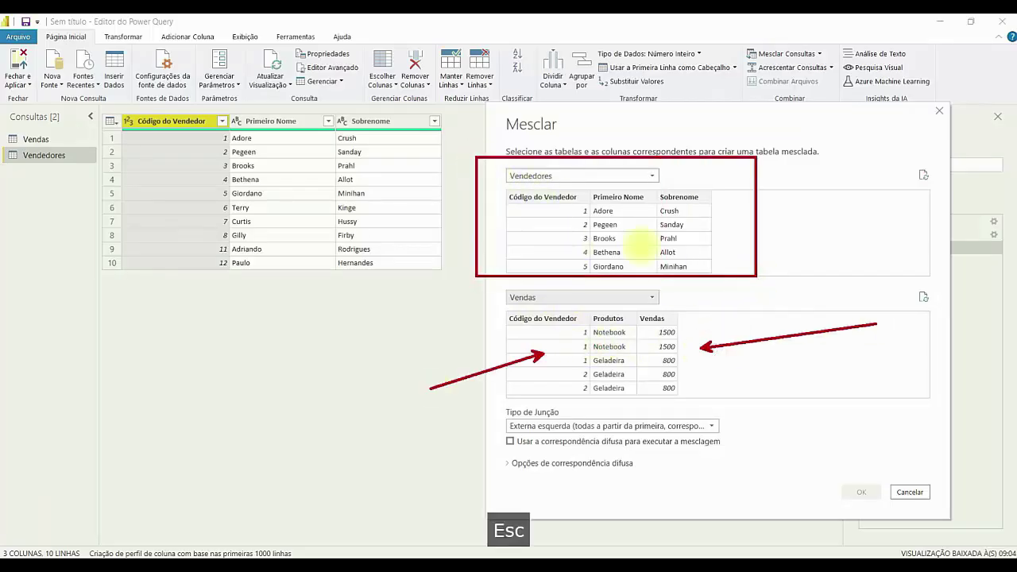
pyautogui.moveTo(690, 126); pyautogui.dragTo(655, 90)
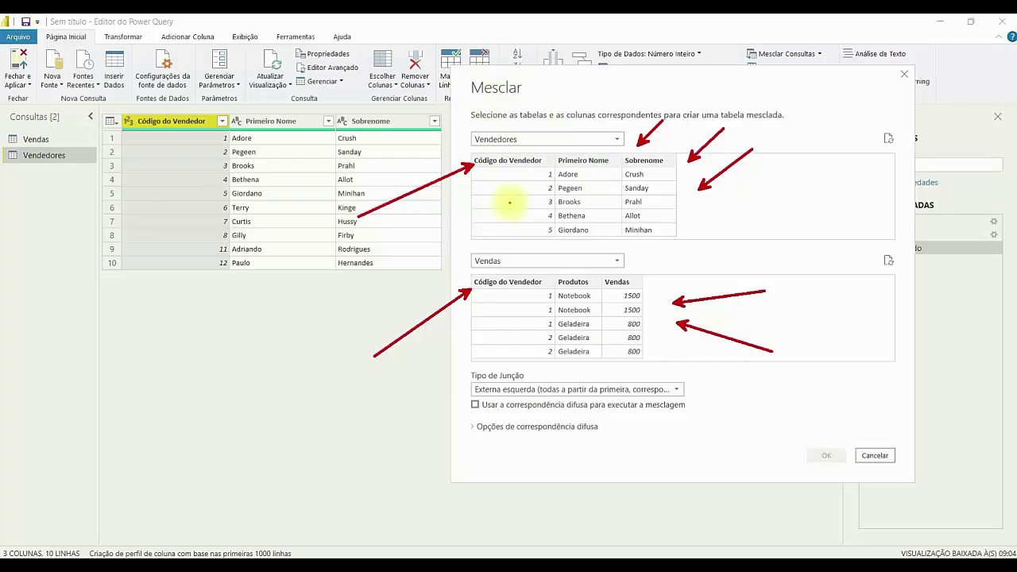
pyautogui.press('Escape')
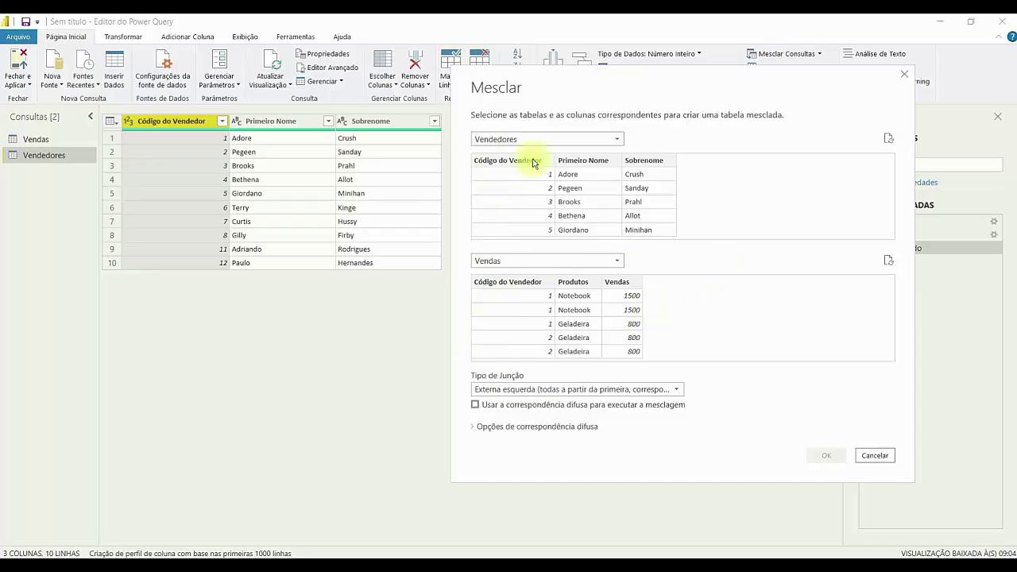
pyautogui.click(505, 161)
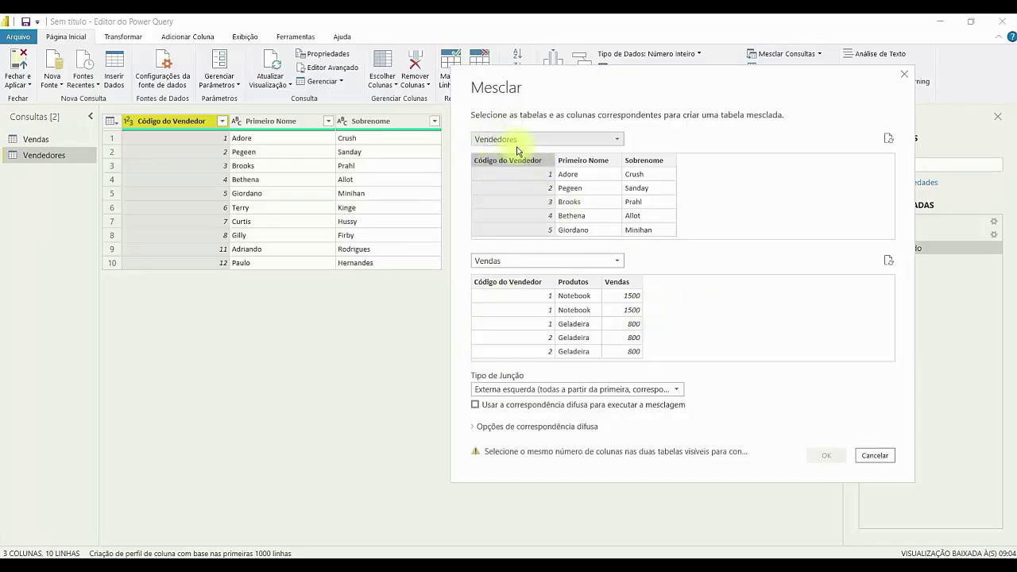
pyautogui.click(517, 288)
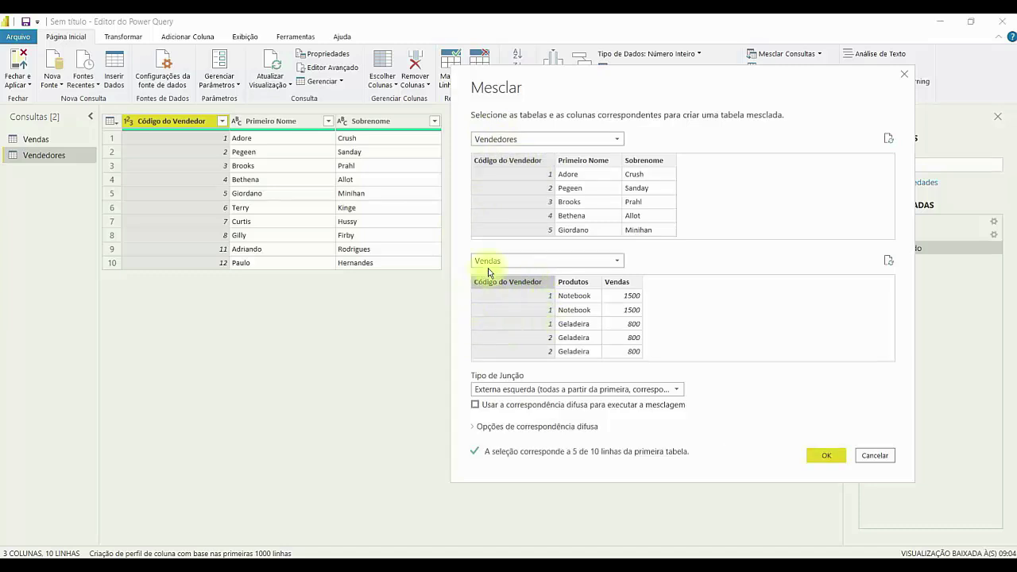
# Step: Check the row match result for the merge and compare seller code 1 across the two table previews
pyautogui.hotkey('ctrl', '1')
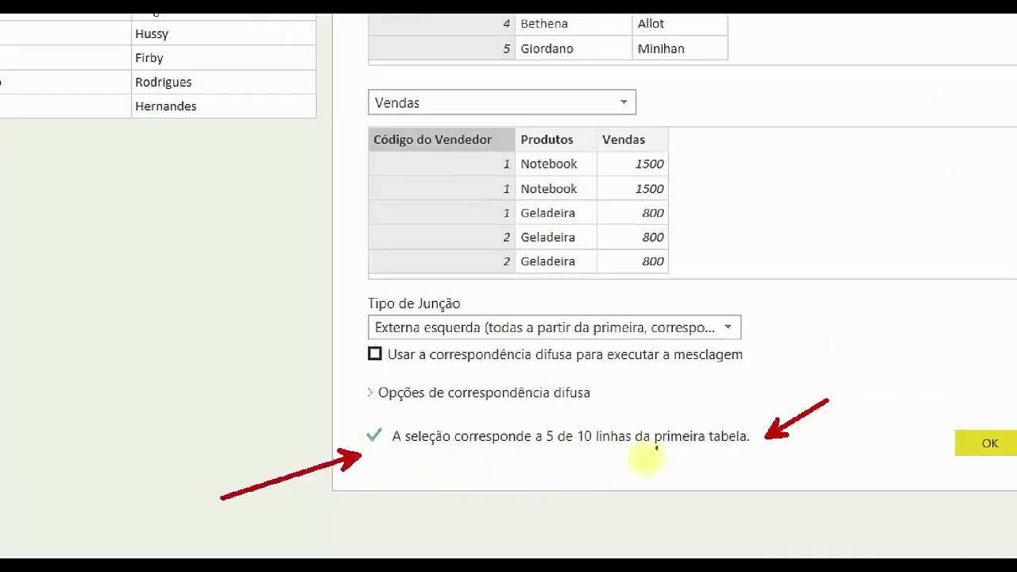
pyautogui.press('Escape')
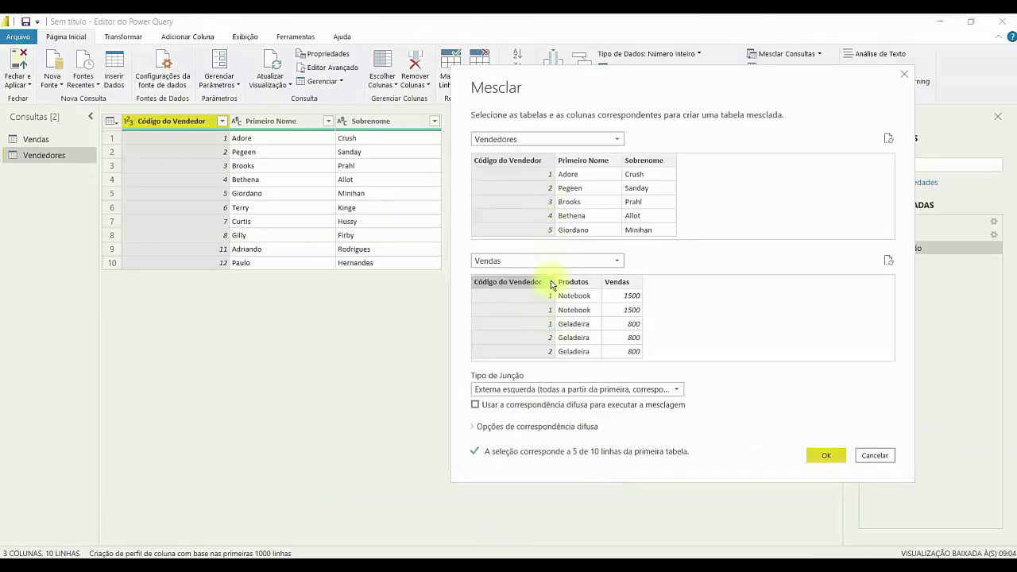
pyautogui.hotkey('ctrl', '2')
pyautogui.moveTo(445, 173); pyautogui.dragTo(531, 173)
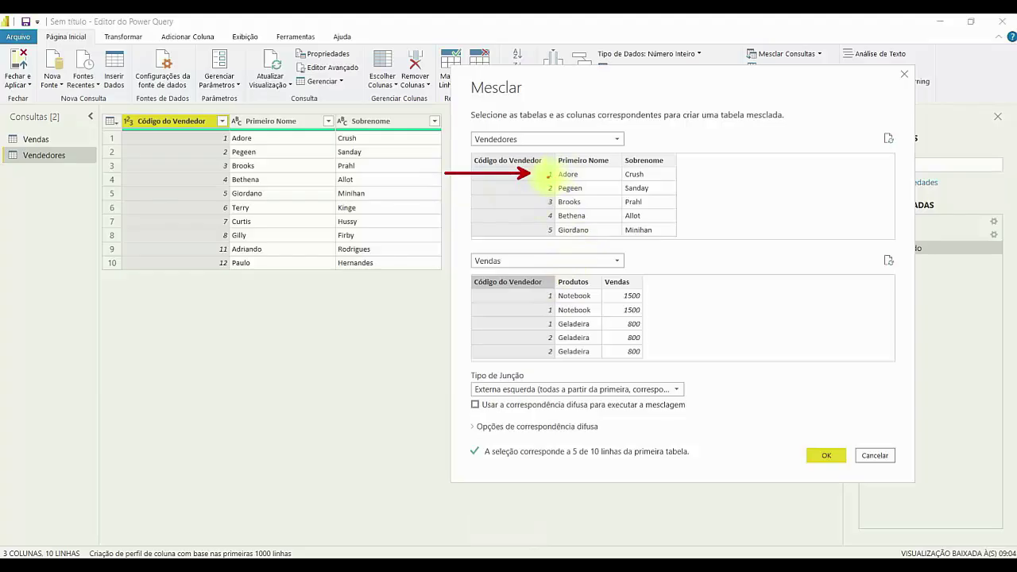
pyautogui.moveTo(527, 290); pyautogui.dragTo(574, 322)
pyautogui.hotkey('ctrl', 'z')
pyautogui.press('Escape')
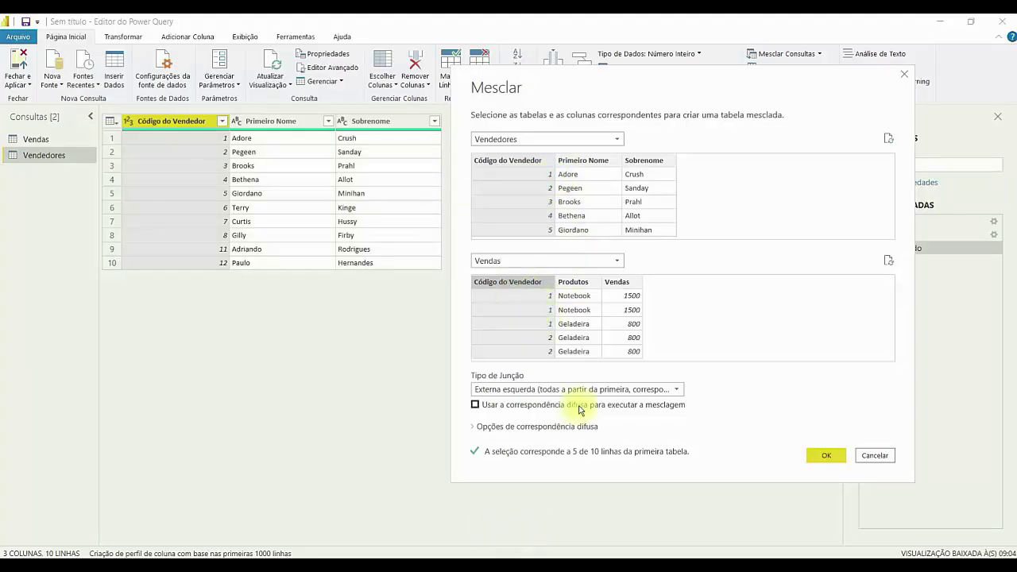
# Step: Set the join type to Externa esquerda (todas a partir da primeira, correspondência a partir da segunda)
pyautogui.hotkey('ctrl', '1')
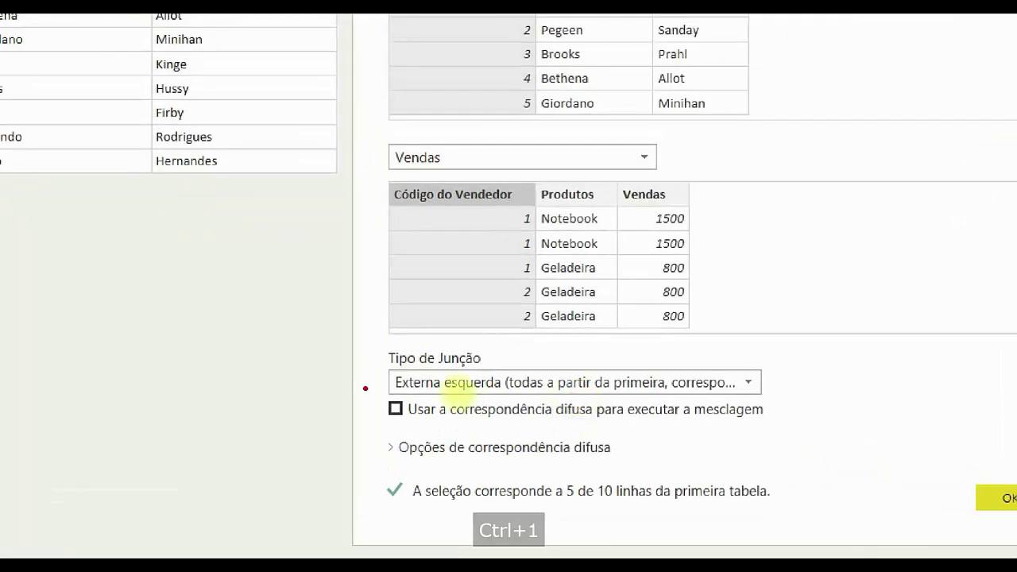
pyautogui.moveTo(379, 391); pyautogui.dragTo(173, 439)
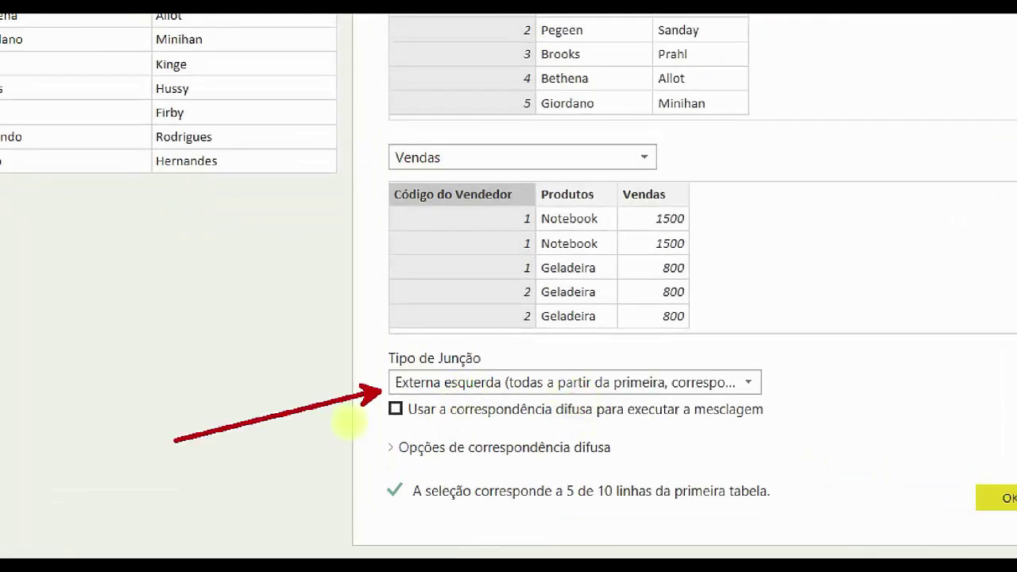
pyautogui.press('Escape')
pyautogui.click(695, 384)
pyautogui.click(605, 383)
pyautogui.click(636, 384)
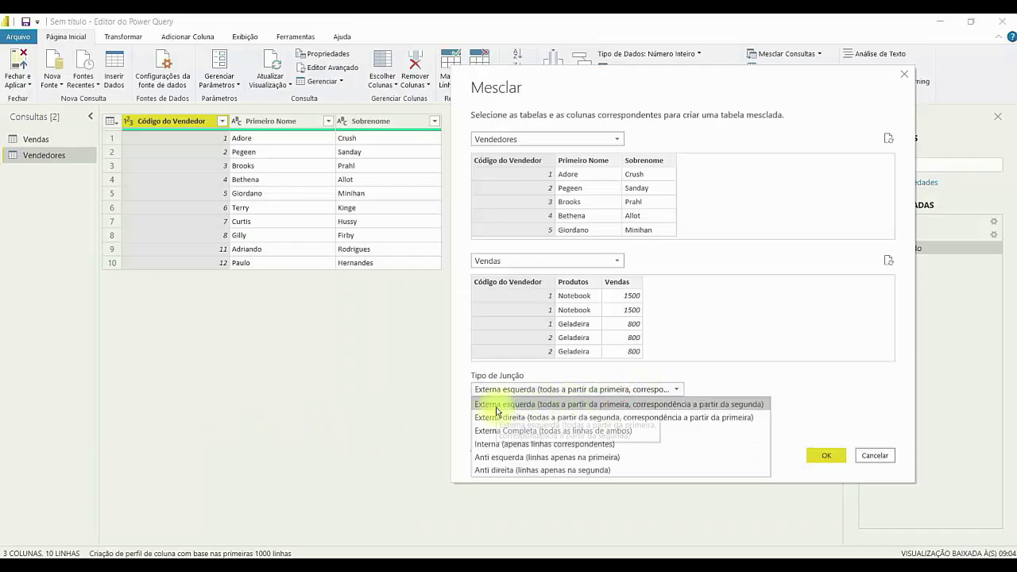
pyautogui.click(616, 409)
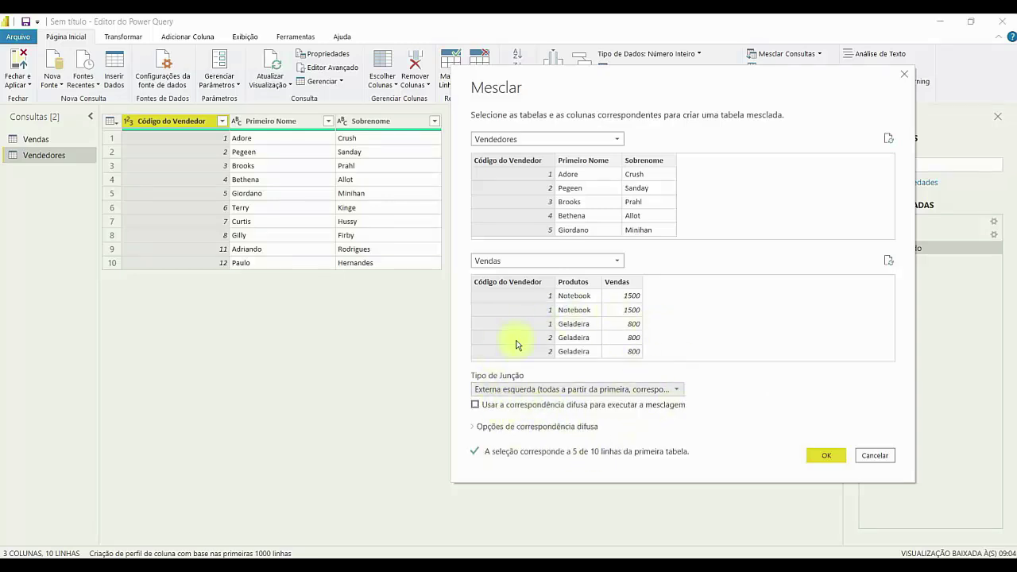
# Step: Review the Externa esquerda join type and compare the Vendedores and Vendas table previews of the merge
pyautogui.click(585, 389)
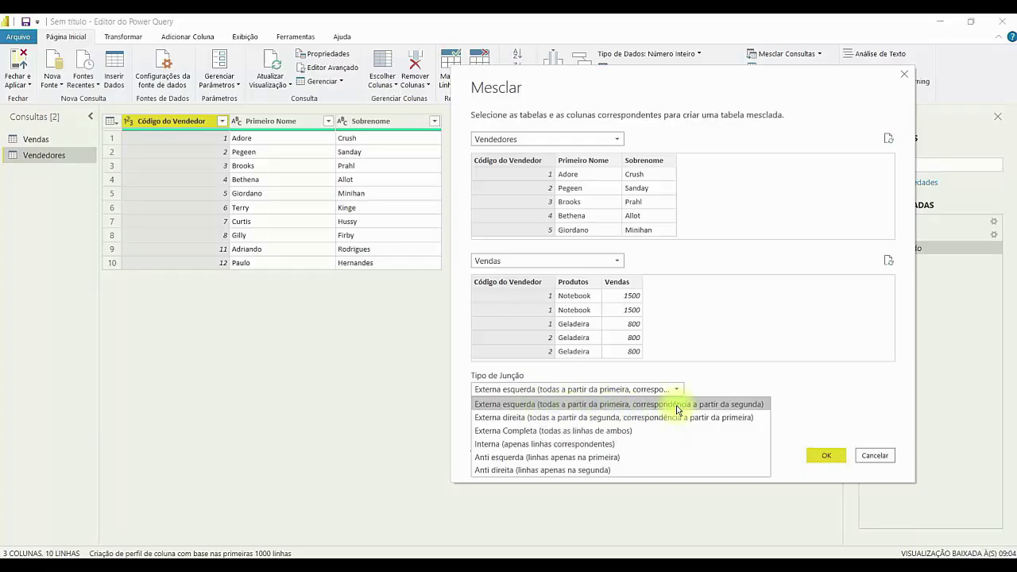
pyautogui.click(740, 410)
pyautogui.hotkey('ctrl', '2')
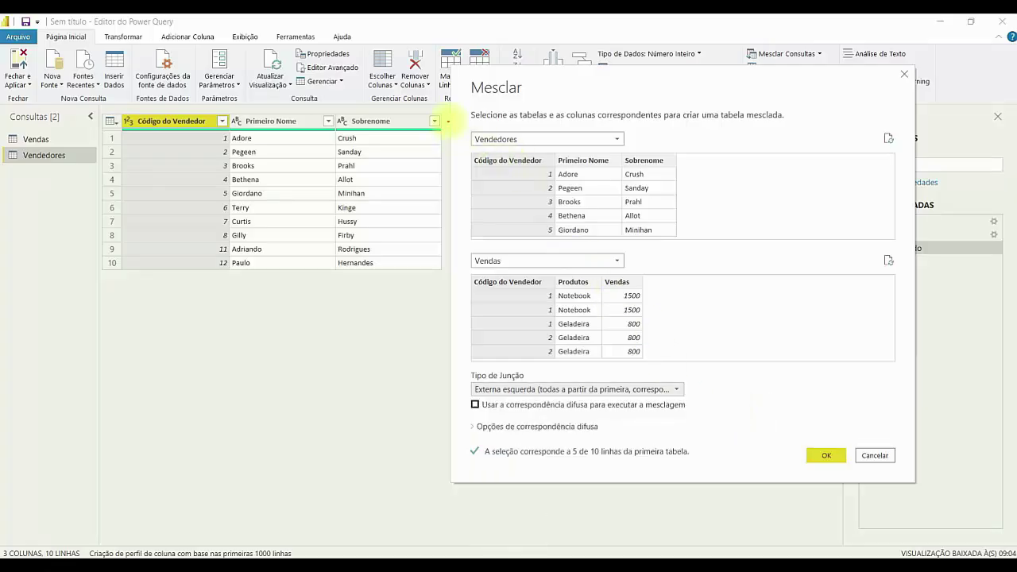
pyautogui.moveTo(448, 120)
pyautogui.mouseDown()
pyautogui.moveTo(689, 243)
pyautogui.moveTo(710, 244)
pyautogui.mouseUp()
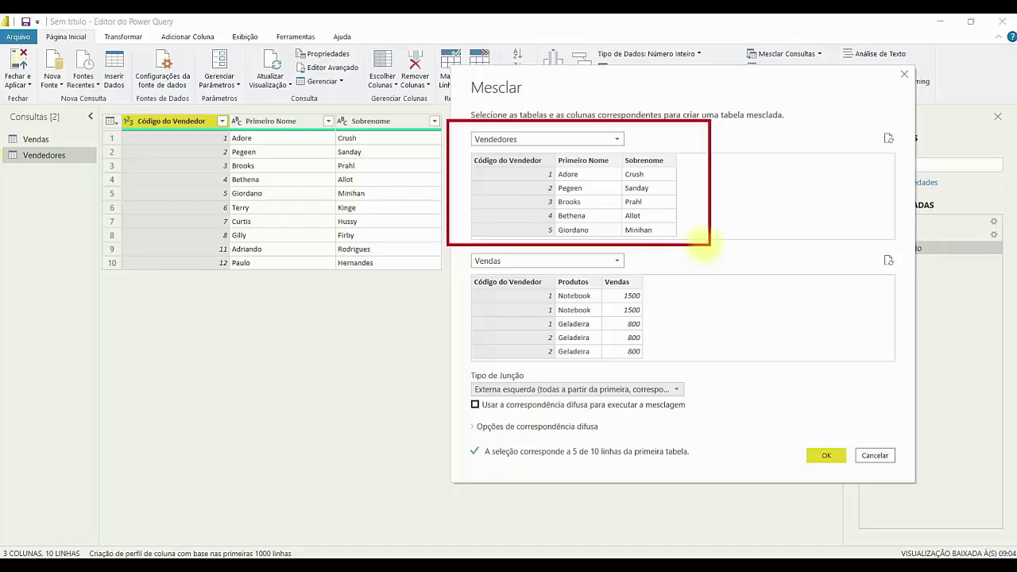
pyautogui.moveTo(724, 162); pyautogui.dragTo(782, 134)
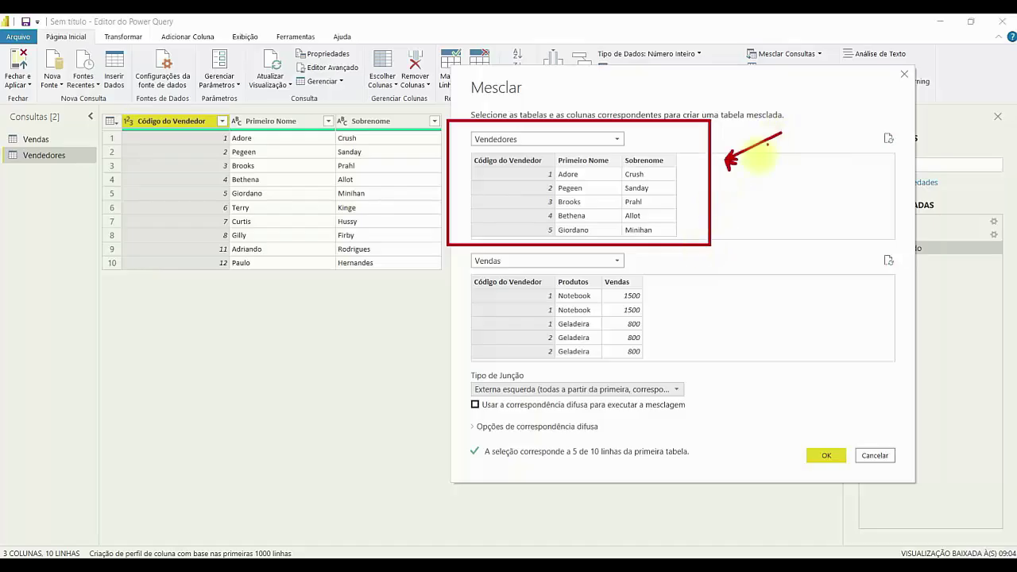
pyautogui.moveTo(729, 189); pyautogui.dragTo(789, 188)
pyautogui.moveTo(723, 213); pyautogui.dragTo(792, 225)
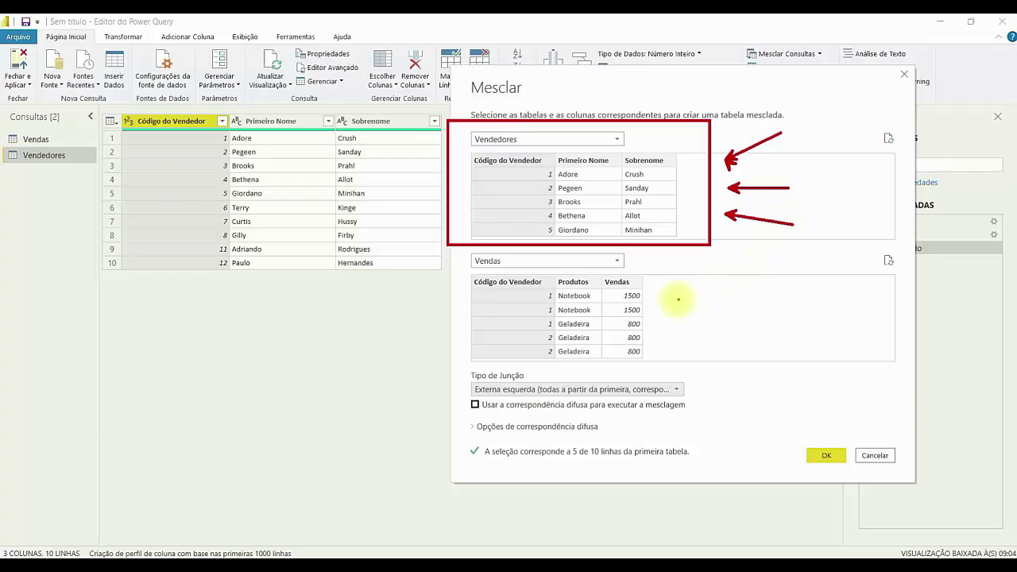
pyautogui.moveTo(669, 303); pyautogui.dragTo(784, 264)
pyautogui.moveTo(679, 323); pyautogui.dragTo(827, 322)
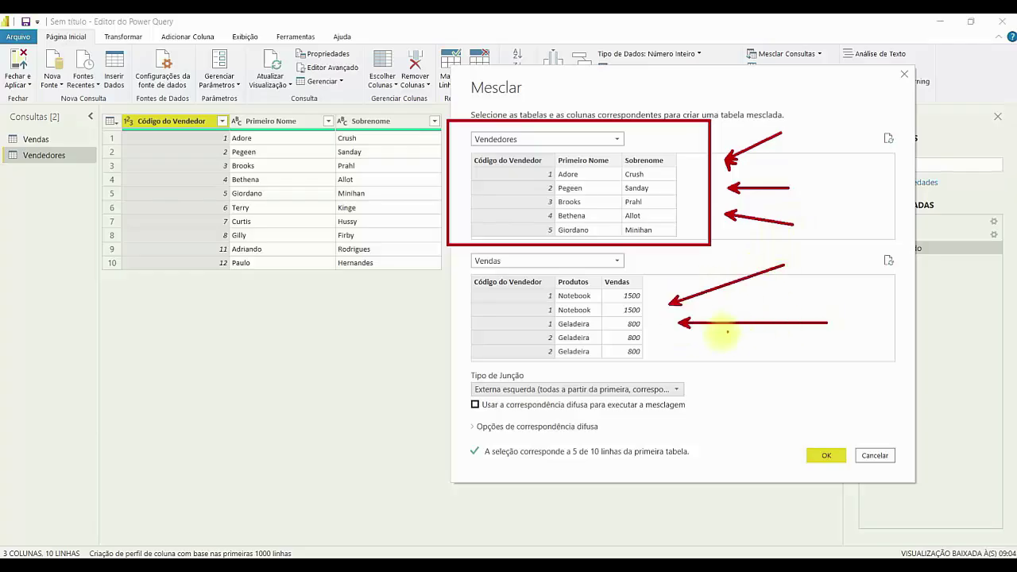
pyautogui.moveTo(676, 344); pyautogui.dragTo(797, 367)
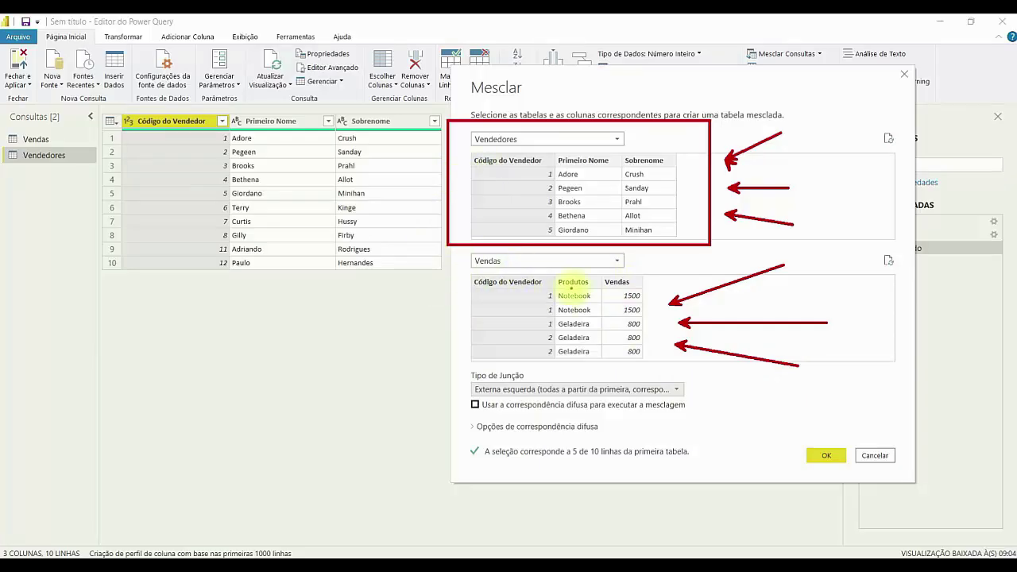
pyautogui.press('Escape')
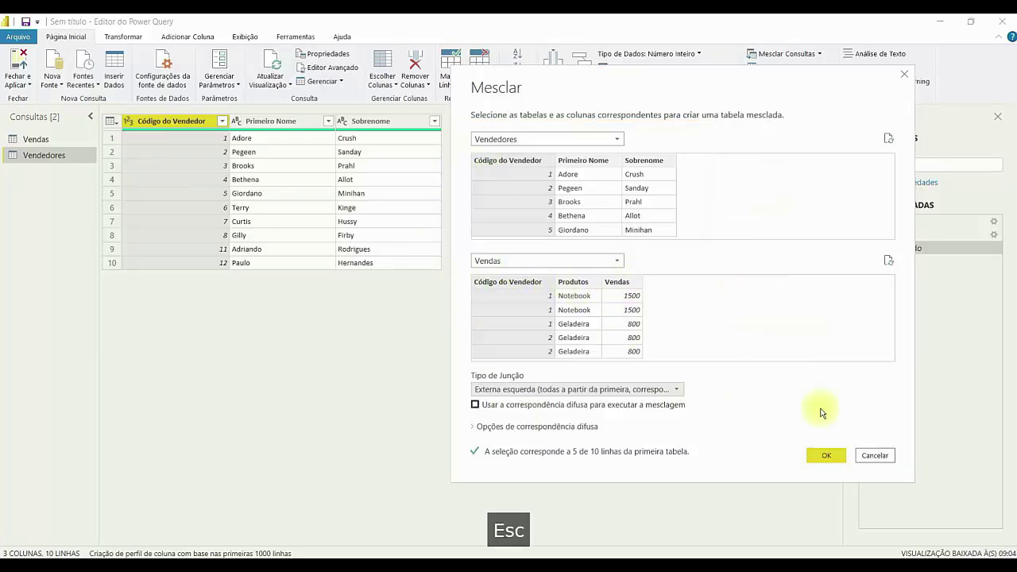
# Step: Create the new merged query from the left outer join of Vendedores and Vendas
pyautogui.click(826, 456)
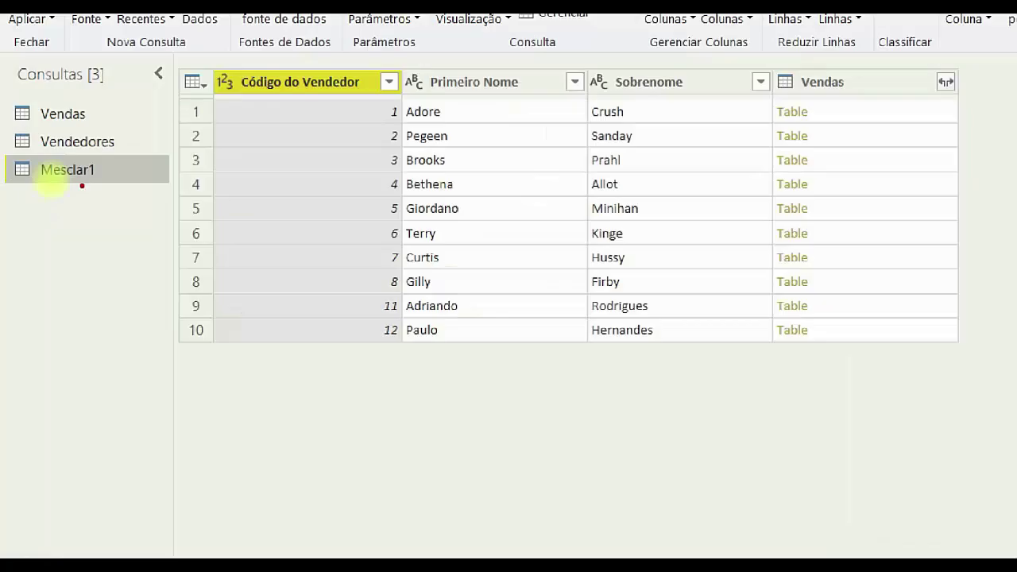
pyautogui.moveTo(74, 238); pyautogui.dragTo(53, 180)
pyautogui.press('Escape')
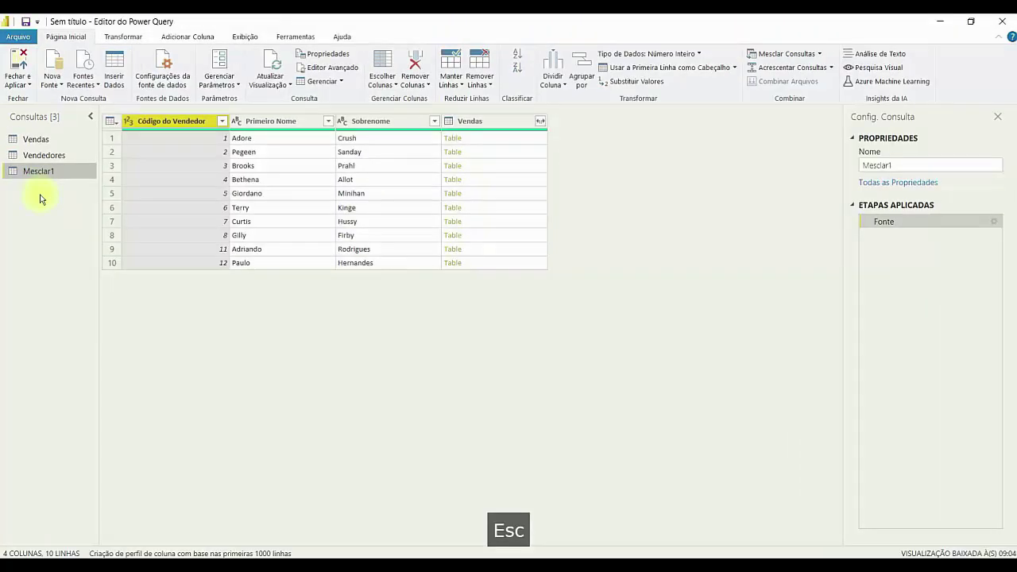
# Step: Rename the merged query as Junção Externa à Esquerda and widen the query list to fit its full name
pyautogui.doubleClick(83, 173)
pyautogui.write('Junção Externa à Esquerda')
pyautogui.press('Return')
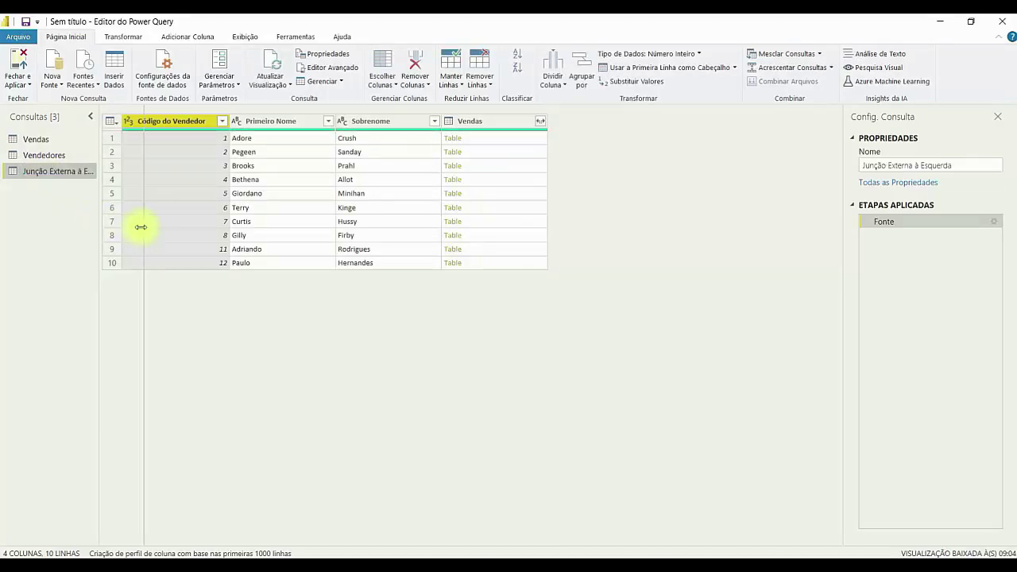
pyautogui.moveTo(140, 228); pyautogui.dragTo(142, 227)
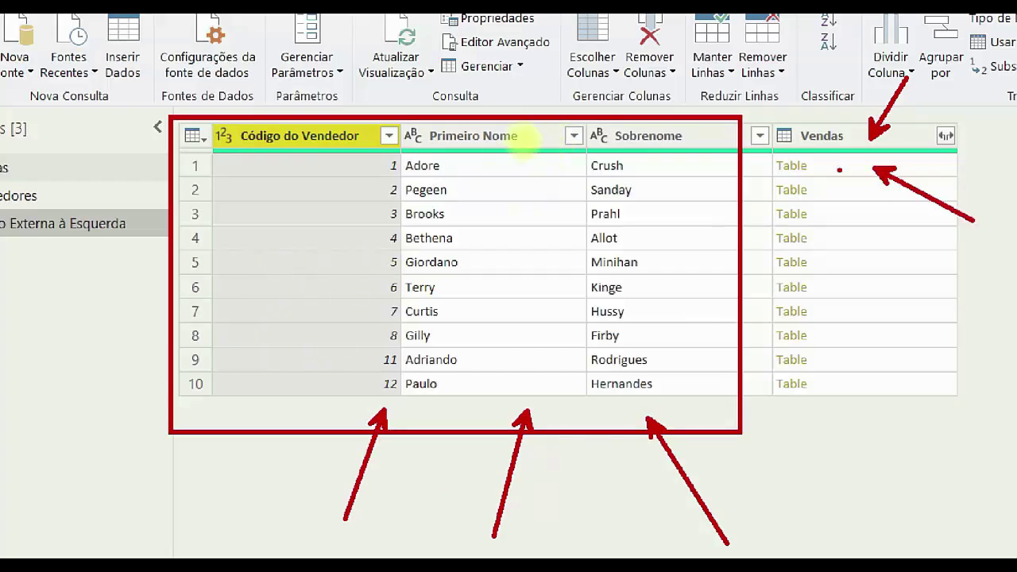
pyautogui.press('Escape')
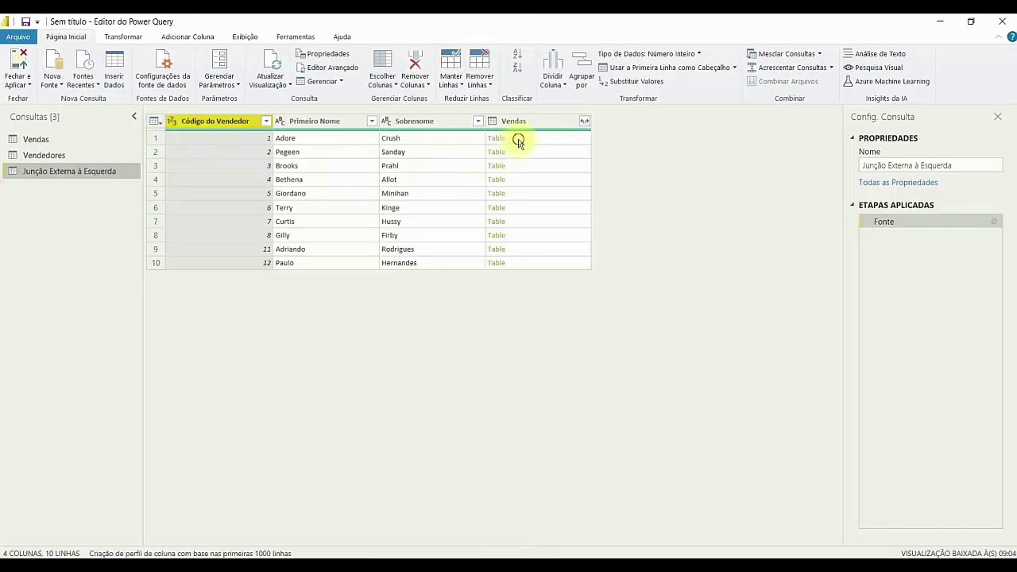
# Step: Preview the nested Vendas tables for seller codes 1 to 4 and compare their rows with the seller codes
pyautogui.click(511, 137)
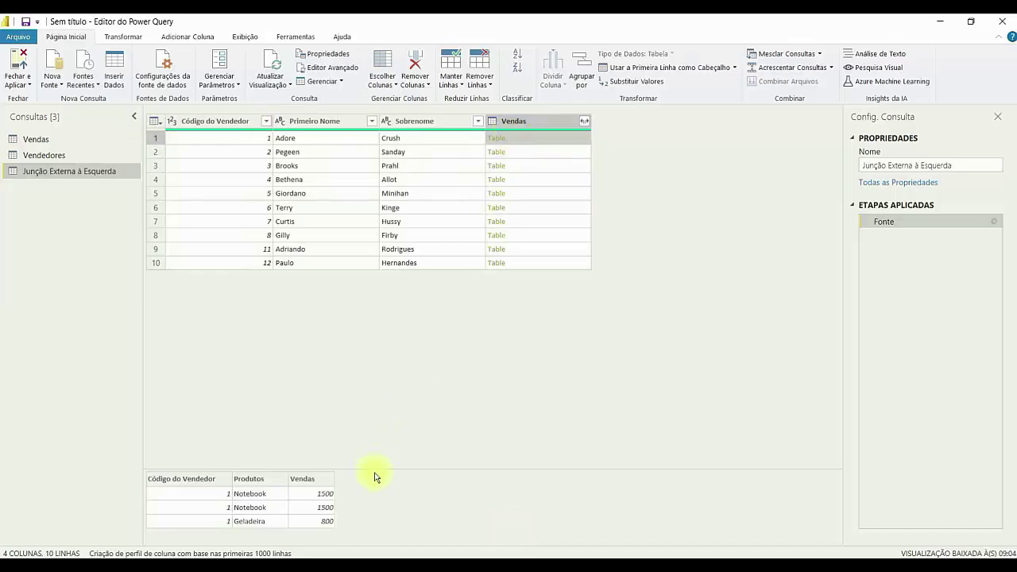
pyautogui.moveTo(375, 469); pyautogui.dragTo(390, 345)
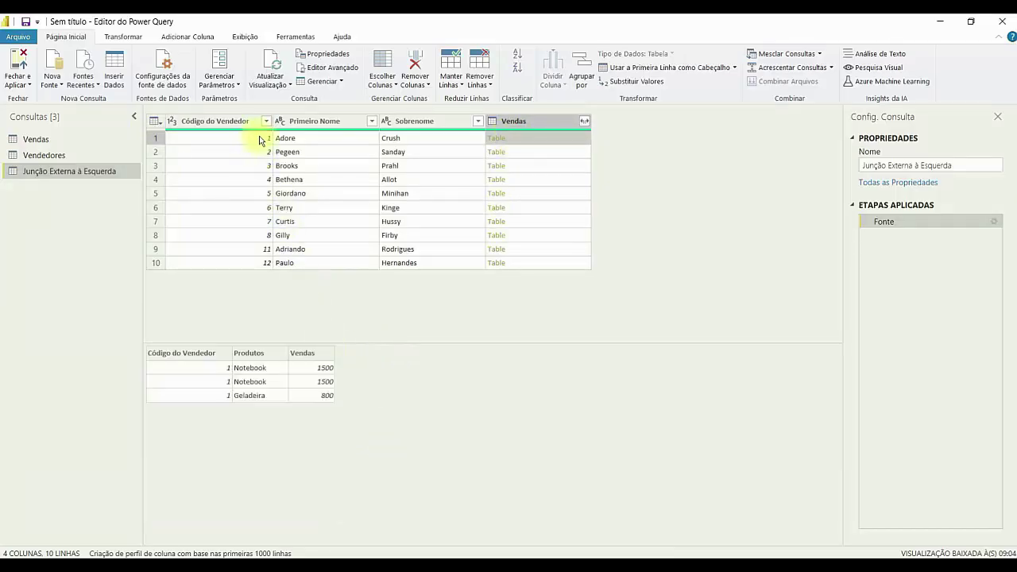
pyautogui.hotkey('ctrl', '2')
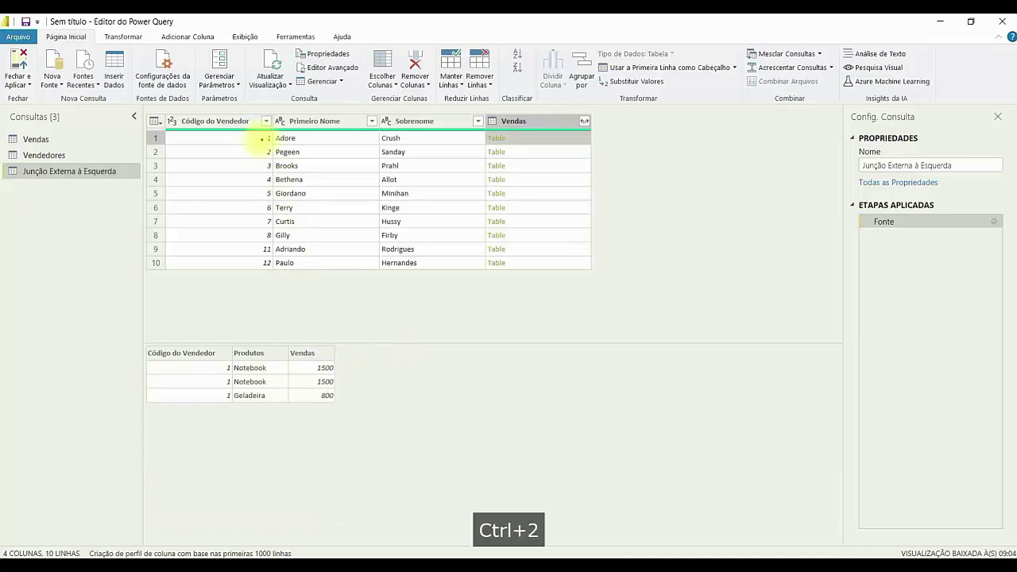
pyautogui.moveTo(262, 138); pyautogui.dragTo(172, 169)
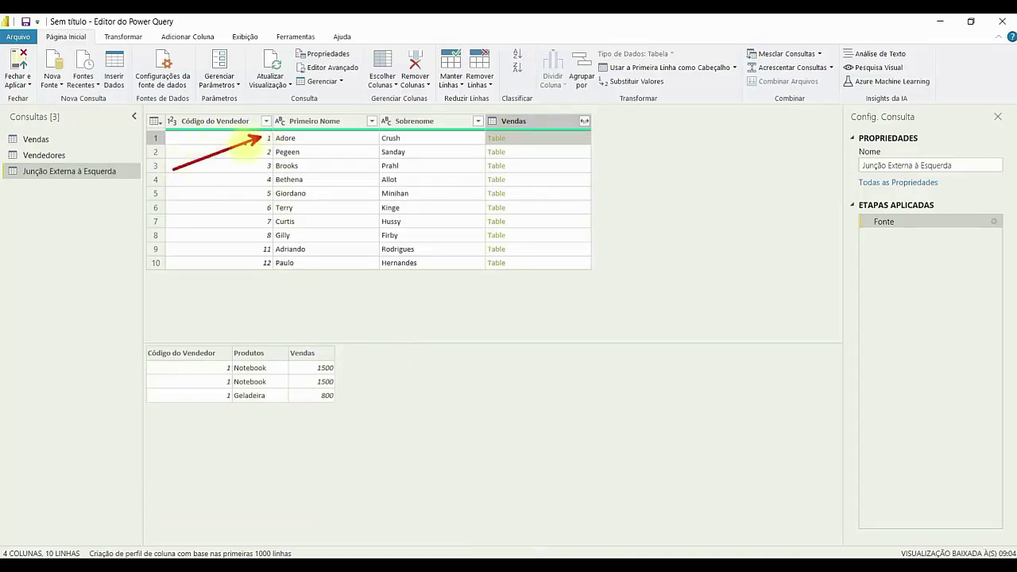
pyautogui.moveTo(115, 323); pyautogui.dragTo(387, 426)
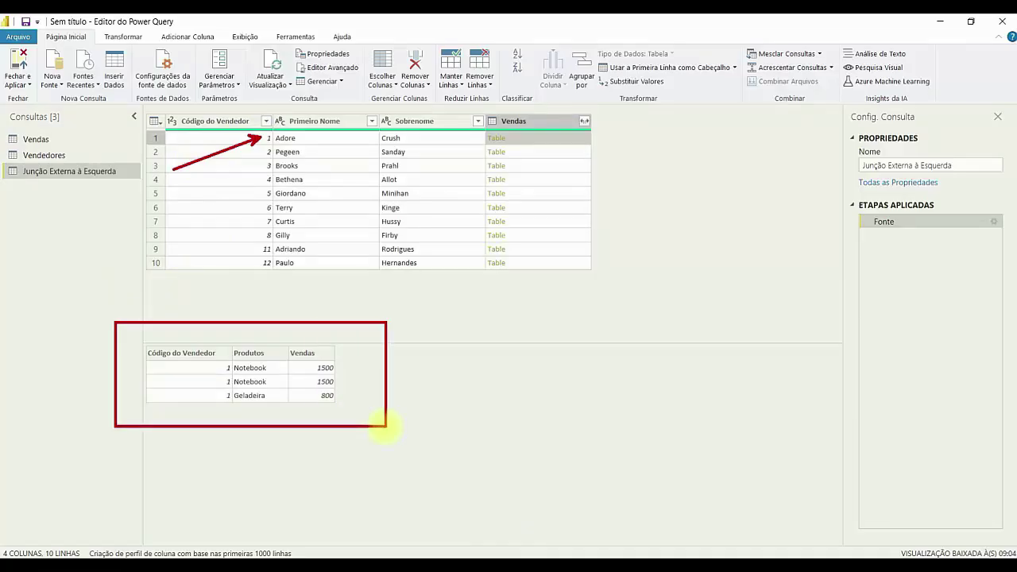
pyautogui.press('Escape')
pyautogui.click(524, 157)
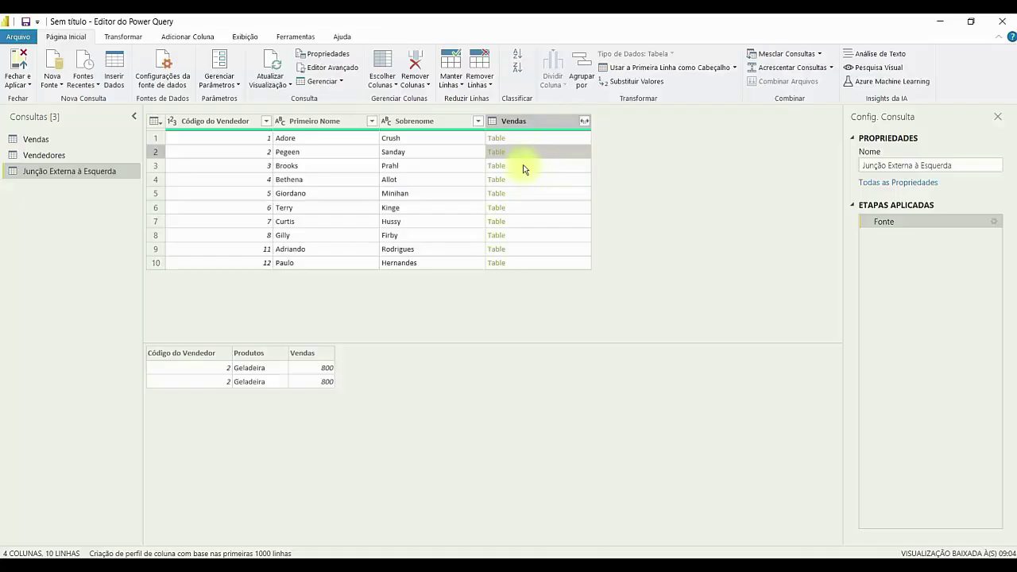
pyautogui.click(528, 167)
pyautogui.click(527, 181)
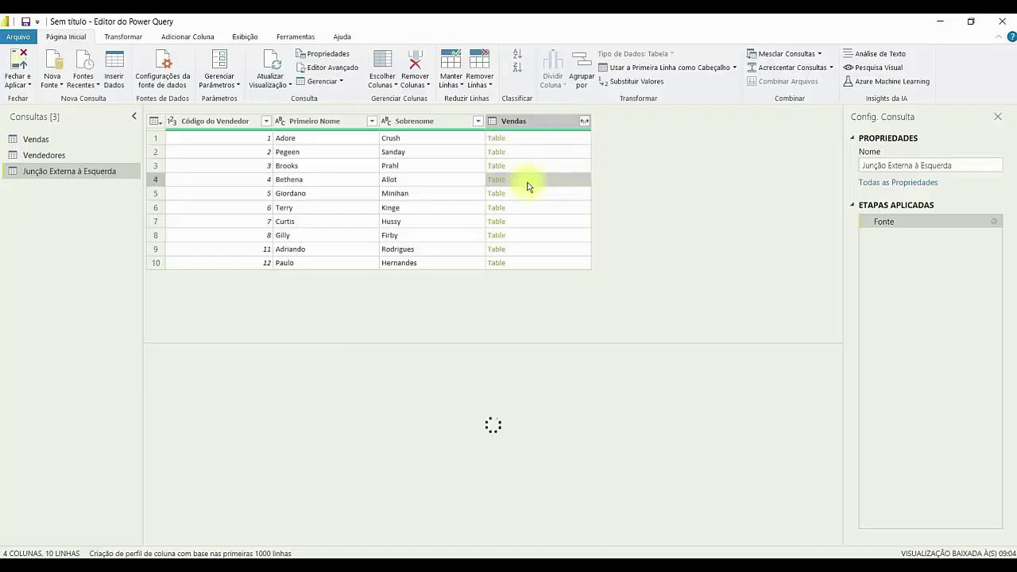
pyautogui.click(520, 139)
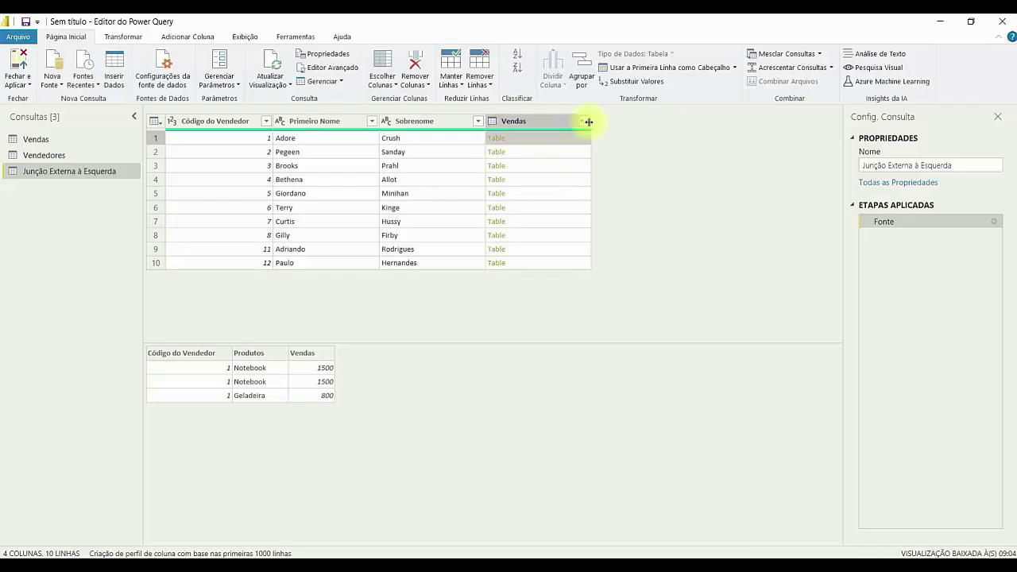
# Step: Expand the Vendas column into Código do Vendedor, Produtos and Vendas, using the original column name as prefix
pyautogui.hotkey('ctrl', '2')
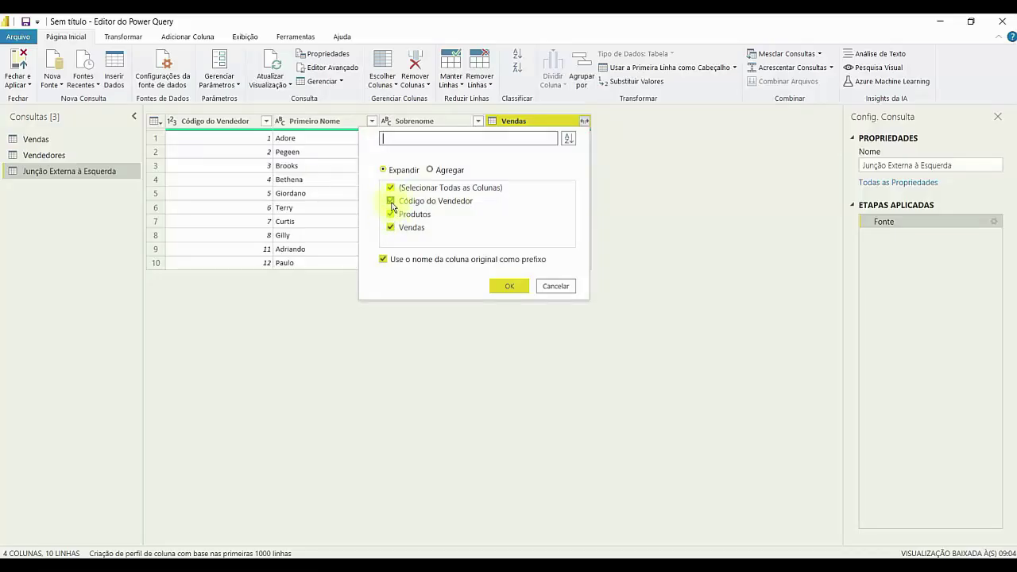
pyautogui.click(390, 201)
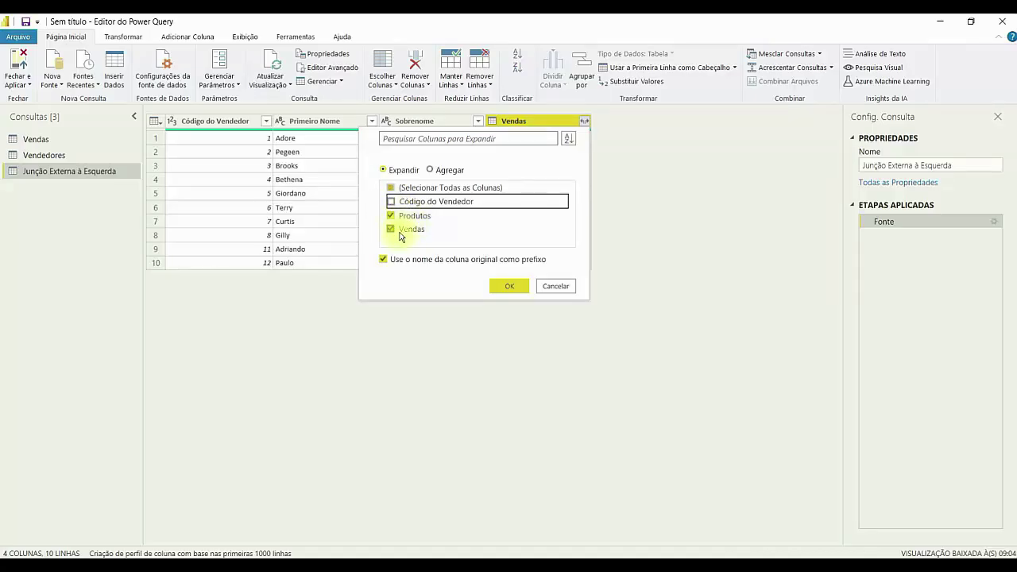
pyautogui.click(391, 201)
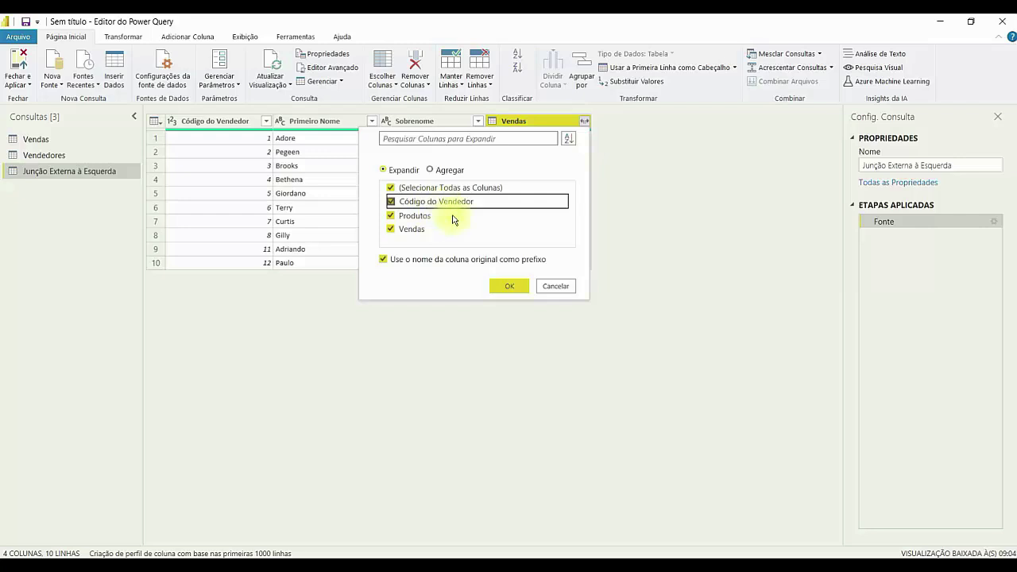
pyautogui.click(512, 287)
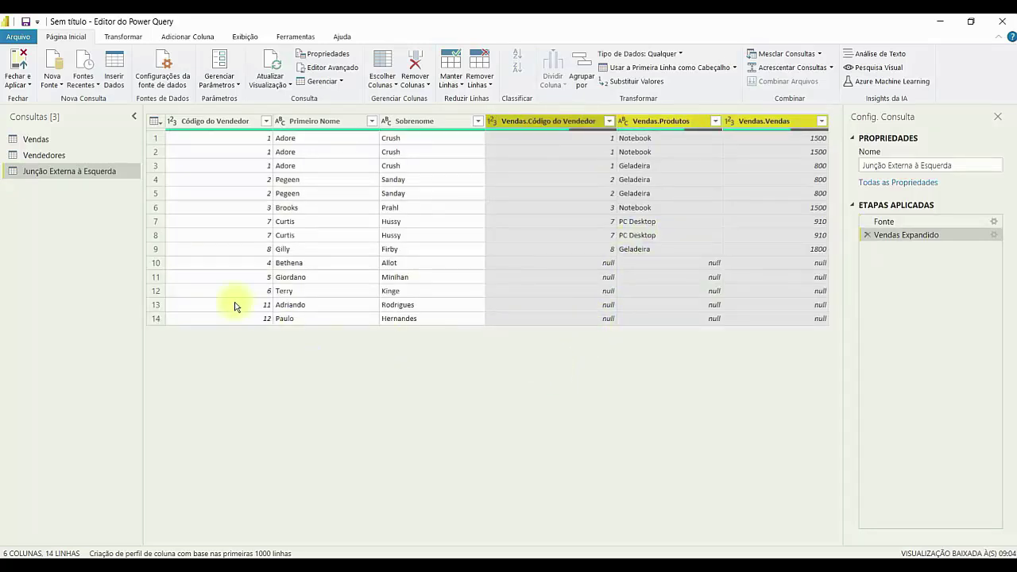
# Step: Examine the seller columns of the expanded query and the sales rows belonging to seller code 1
pyautogui.hotkey('ctrl', '2')
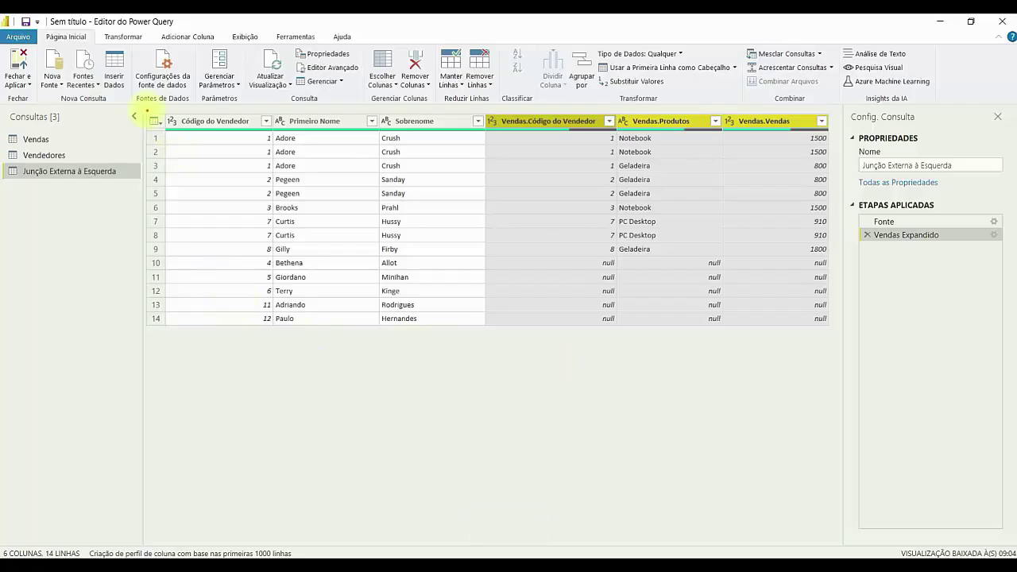
pyautogui.moveTo(139, 107)
pyautogui.mouseDown()
pyautogui.moveTo(453, 350)
pyautogui.moveTo(490, 443)
pyautogui.mouseUp()
pyautogui.moveTo(396, 370); pyautogui.dragTo(396, 453)
pyautogui.moveTo(323, 370); pyautogui.dragTo(293, 442)
pyautogui.moveTo(257, 372); pyautogui.dragTo(180, 447)
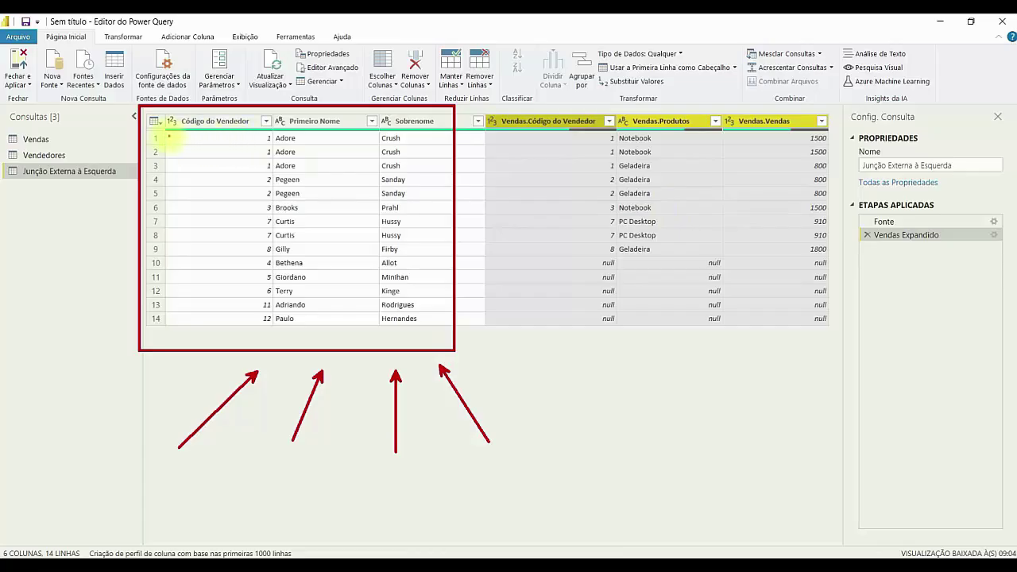
pyautogui.moveTo(165, 131)
pyautogui.mouseDown()
pyautogui.moveTo(476, 175)
pyautogui.moveTo(832, 175)
pyautogui.mouseUp()
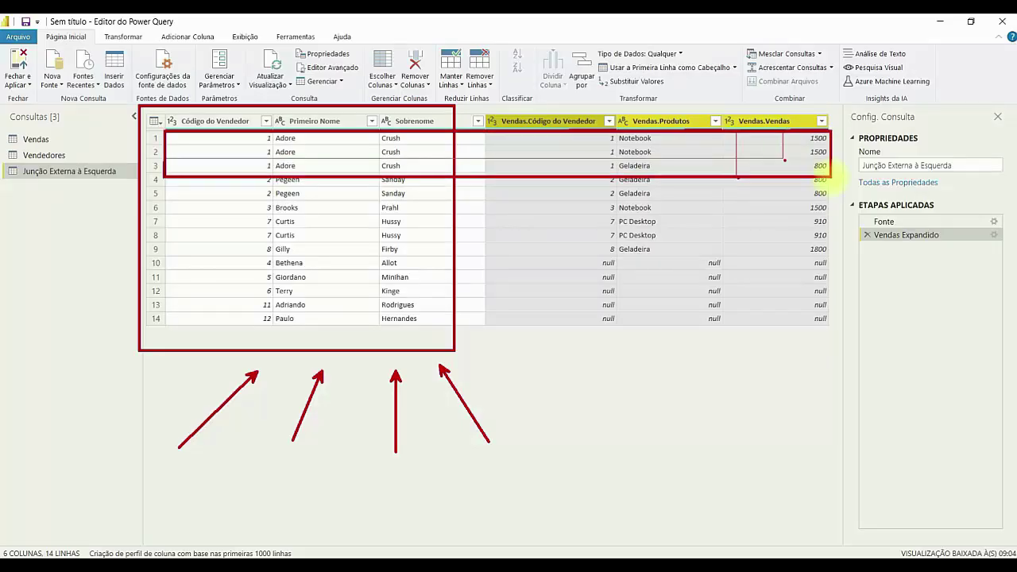
pyautogui.hotkey('ctrl', 'z')
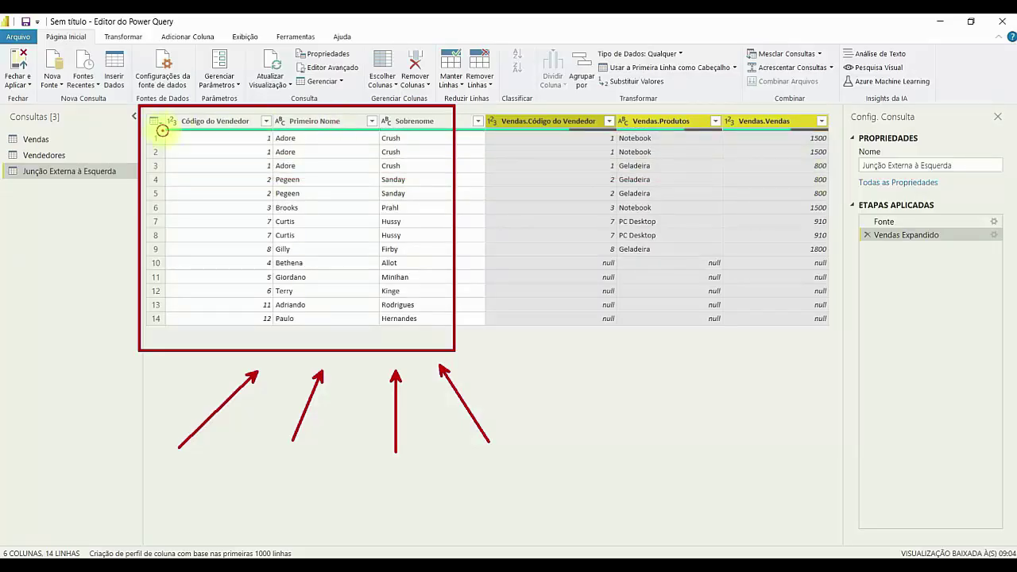
pyautogui.moveTo(162, 130); pyautogui.dragTo(832, 171)
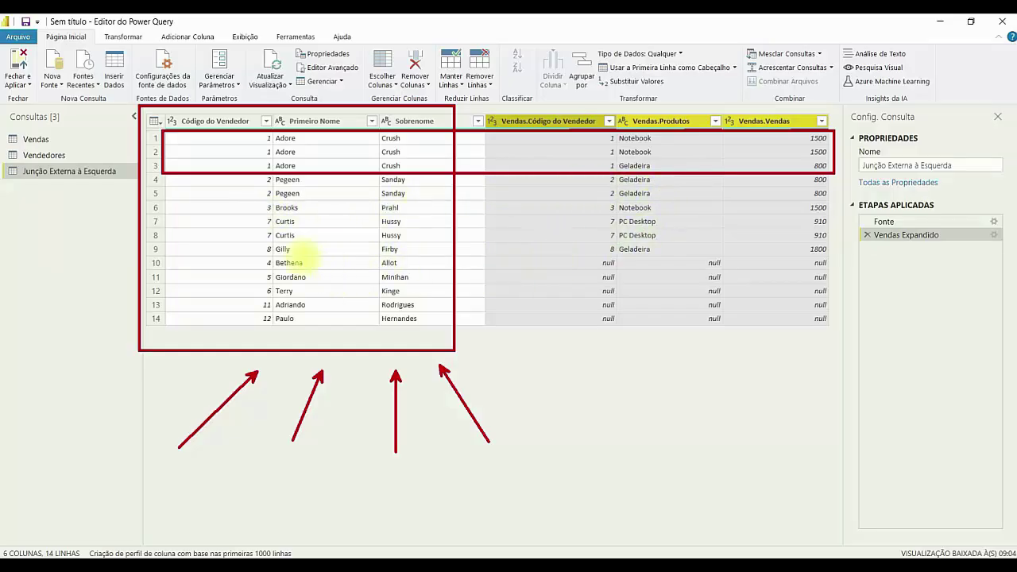
# Step: Compare the rows for seller codes 4, 5, 6, 11 and 12 with their expanded Vendas columns
pyautogui.moveTo(262, 264); pyautogui.dragTo(191, 286)
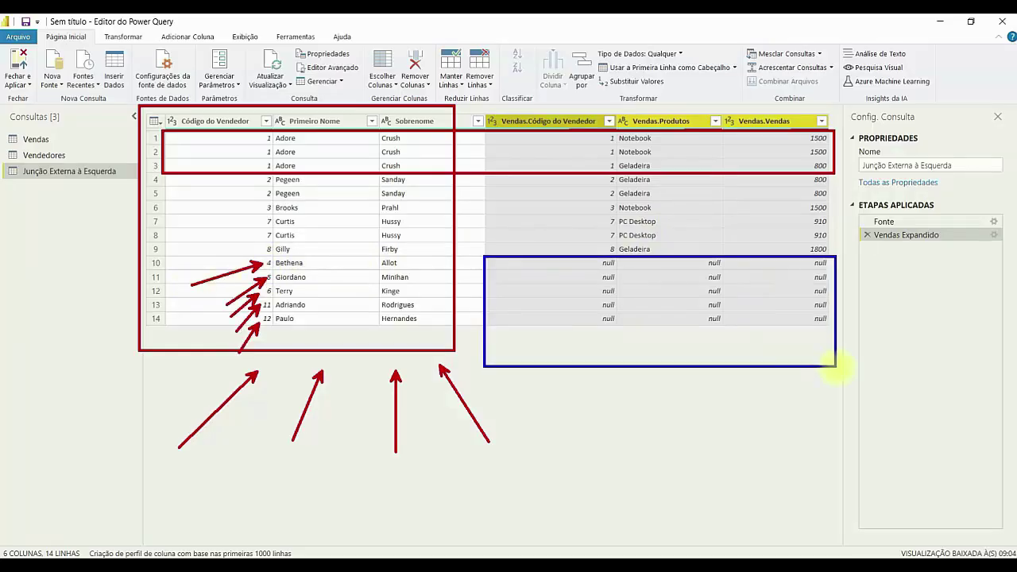
pyautogui.moveTo(836, 366); pyautogui.dragTo(840, 368)
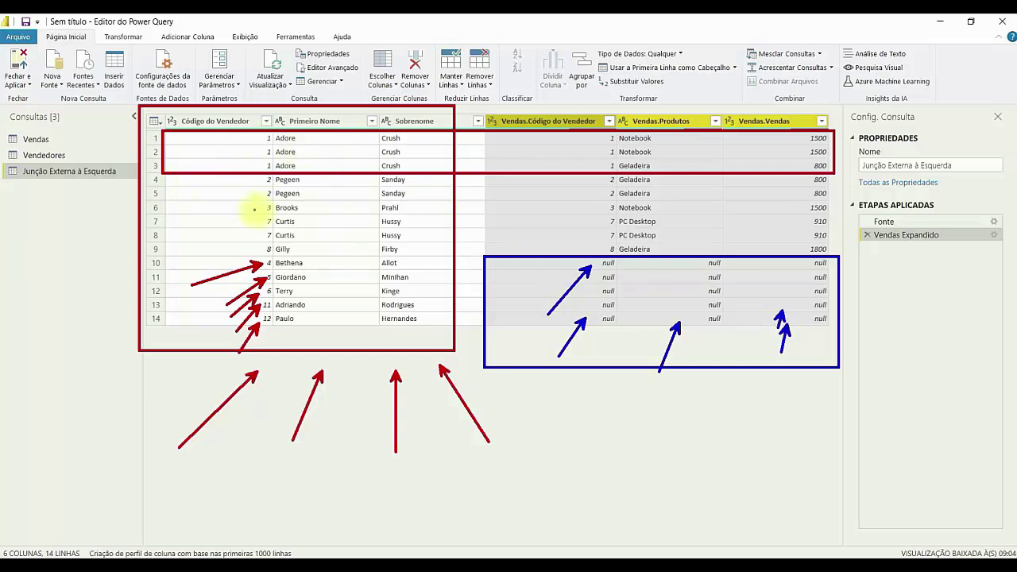
pyautogui.moveTo(484, 121)
pyautogui.mouseDown()
pyautogui.moveTo(526, 211)
pyautogui.moveTo(837, 256)
pyautogui.mouseUp()
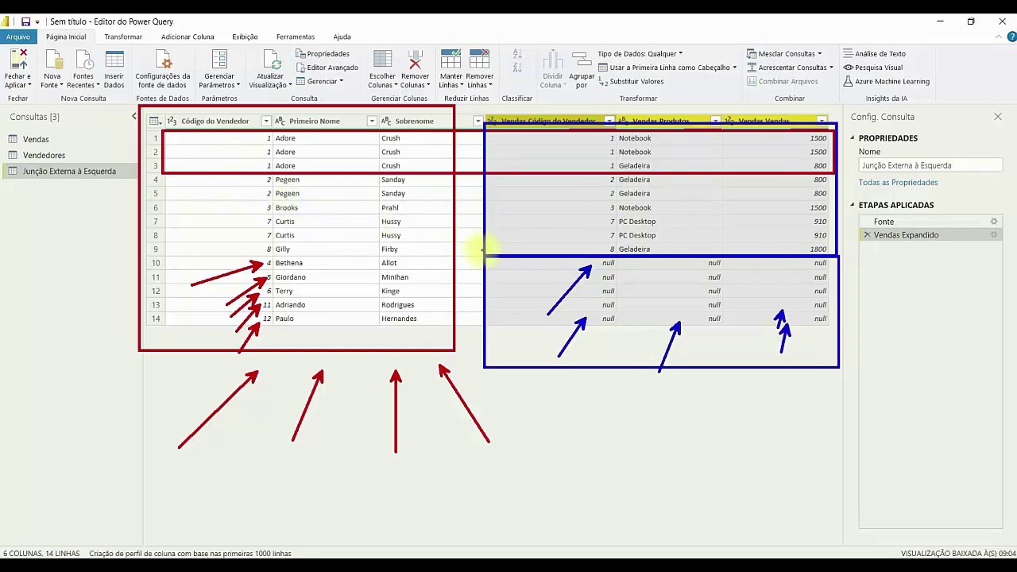
pyautogui.moveTo(358, 276)
pyautogui.mouseDown()
pyautogui.moveTo(315, 263)
pyautogui.moveTo(315, 279)
pyautogui.mouseUp()
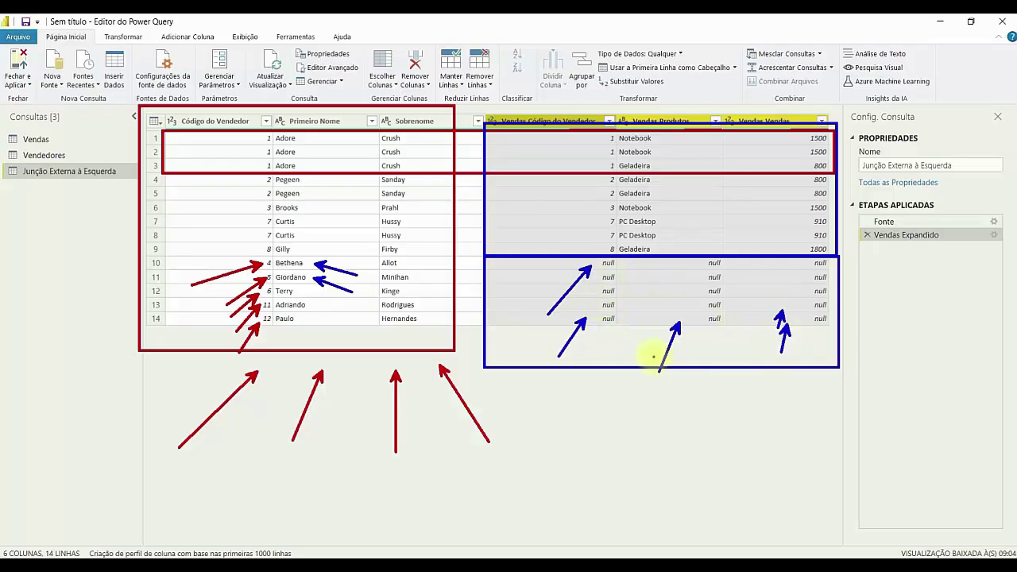
pyautogui.hotkey('ctrl', 'z')
pyautogui.hotkey('ctrl', 'z')
pyautogui.hotkey('ctrl', 'z')
pyautogui.hotkey('ctrl', 'z')
pyautogui.hotkey('ctrl', 'z')
pyautogui.hotkey('ctrl', 'z')
pyautogui.hotkey('ctrl', 'z')
pyautogui.hotkey('ctrl', 'z')
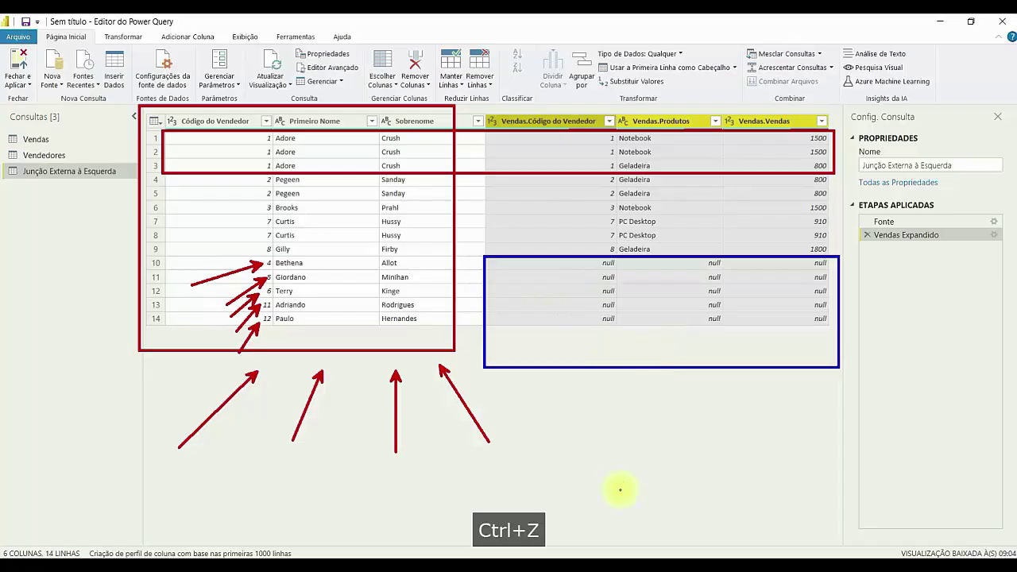
# Step: Save the report in the Área de Trabalho folder under the file name Mesclagem
pyautogui.press('Escape')
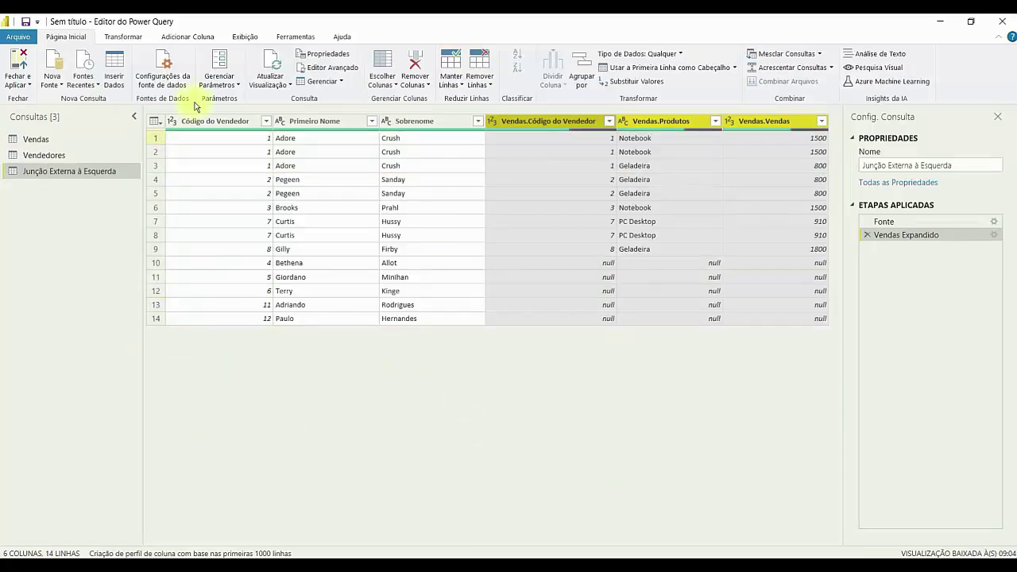
pyautogui.click(25, 26)
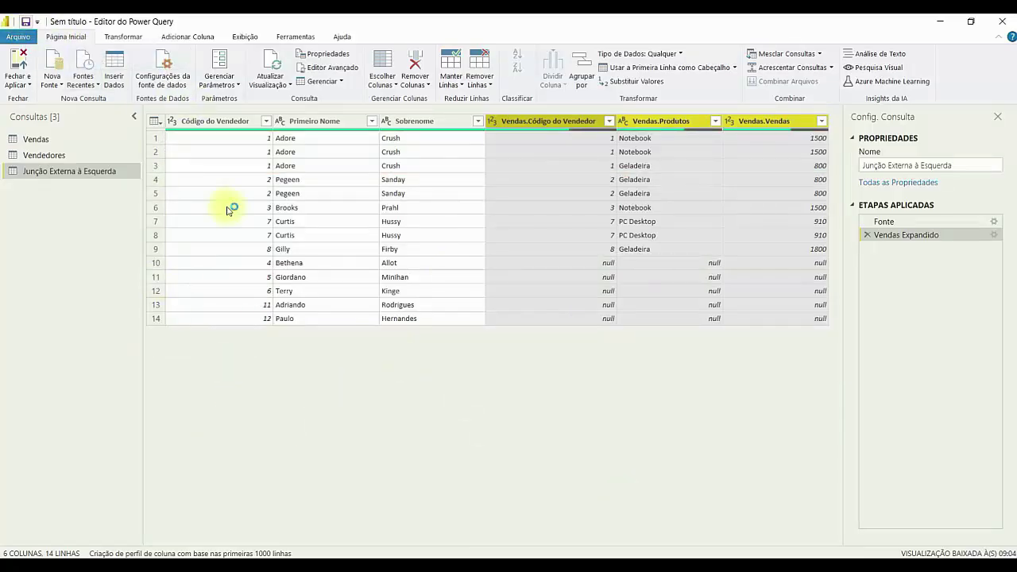
pyautogui.click(511, 320)
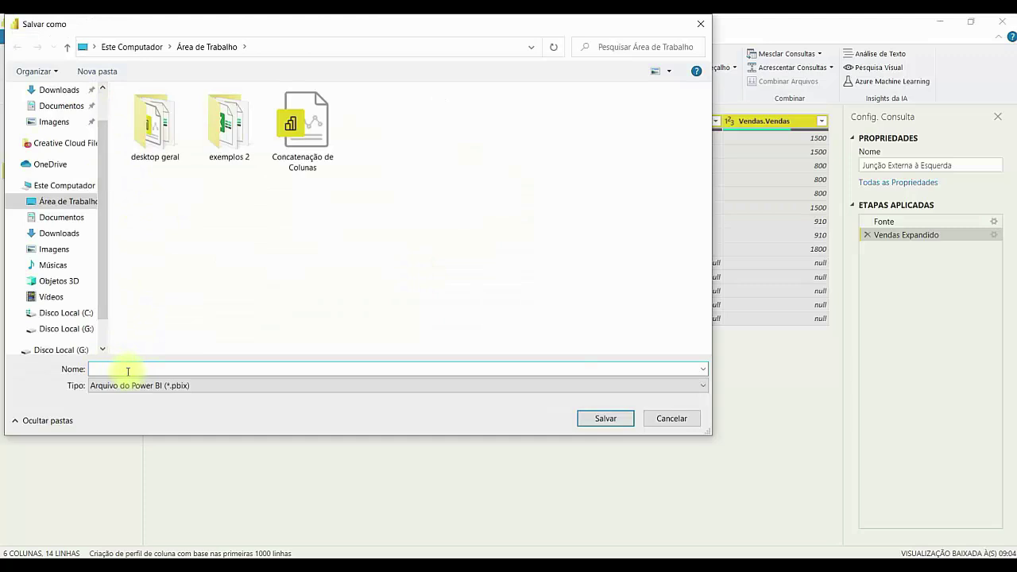
pyautogui.write('clar')
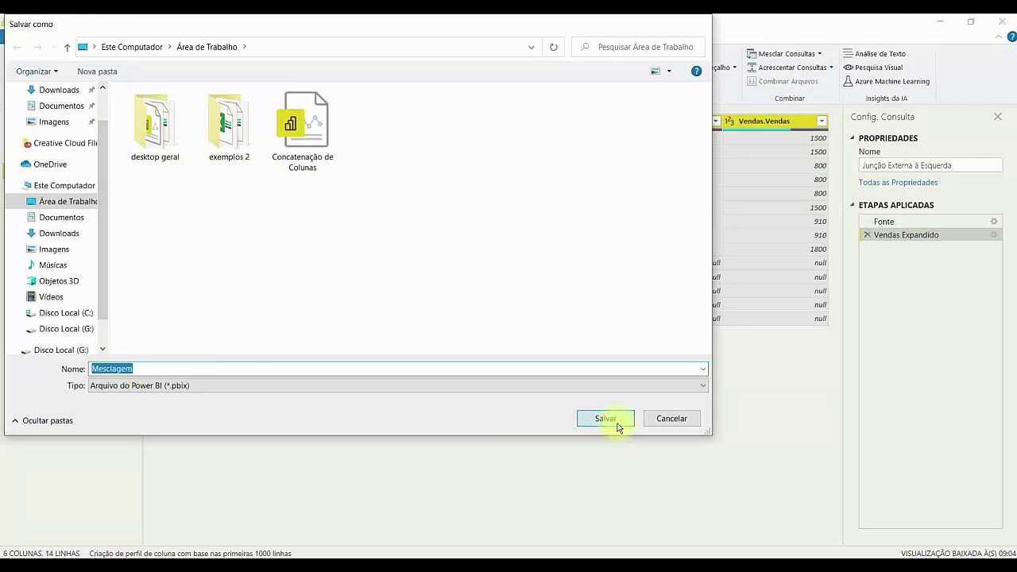
pyautogui.click(605, 418)
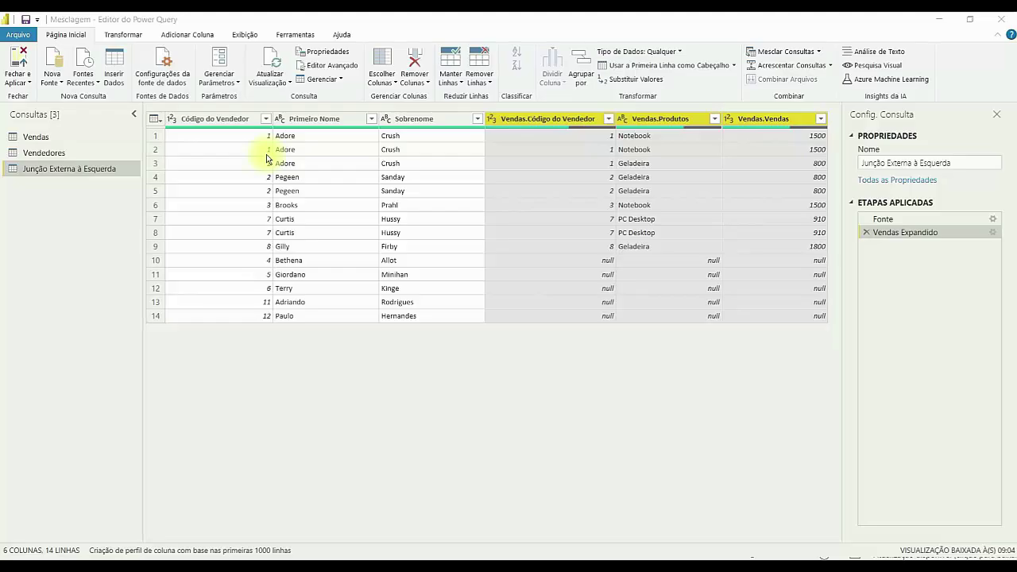
# Step: Start a merge as a new query with Vendedores as the first table
pyautogui.click(34, 142)
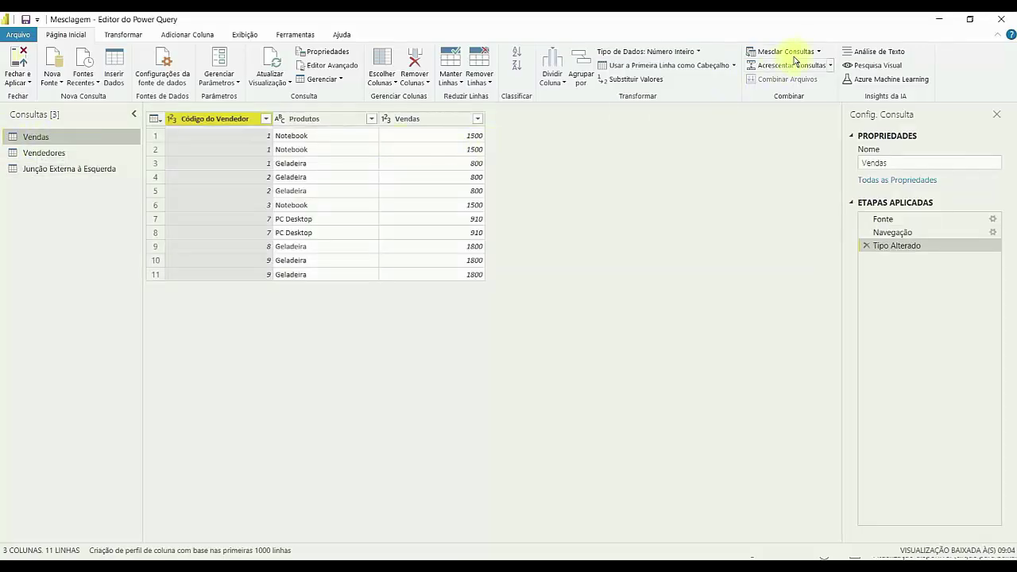
pyautogui.click(818, 52)
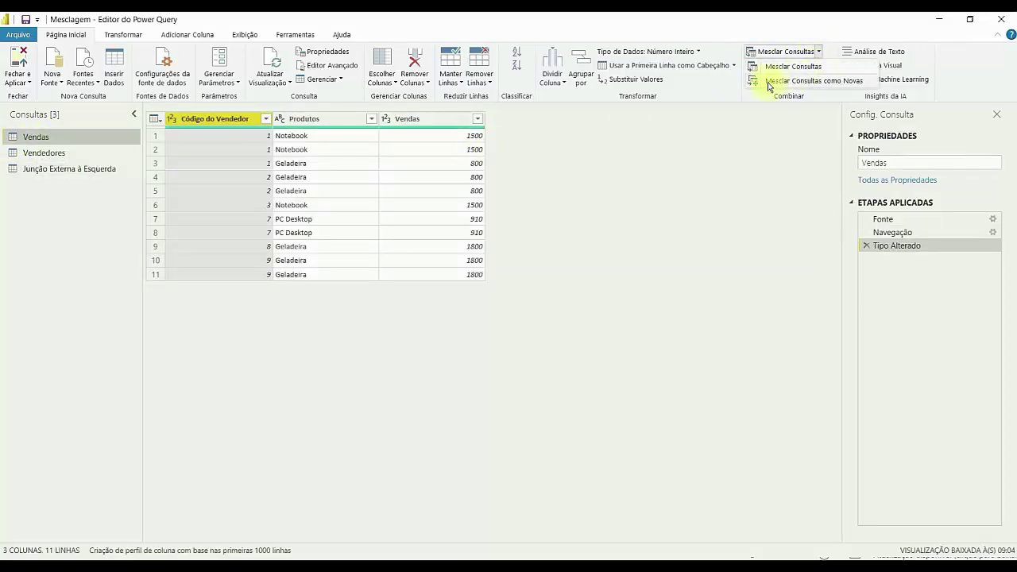
pyautogui.click(819, 66)
pyautogui.click(414, 150)
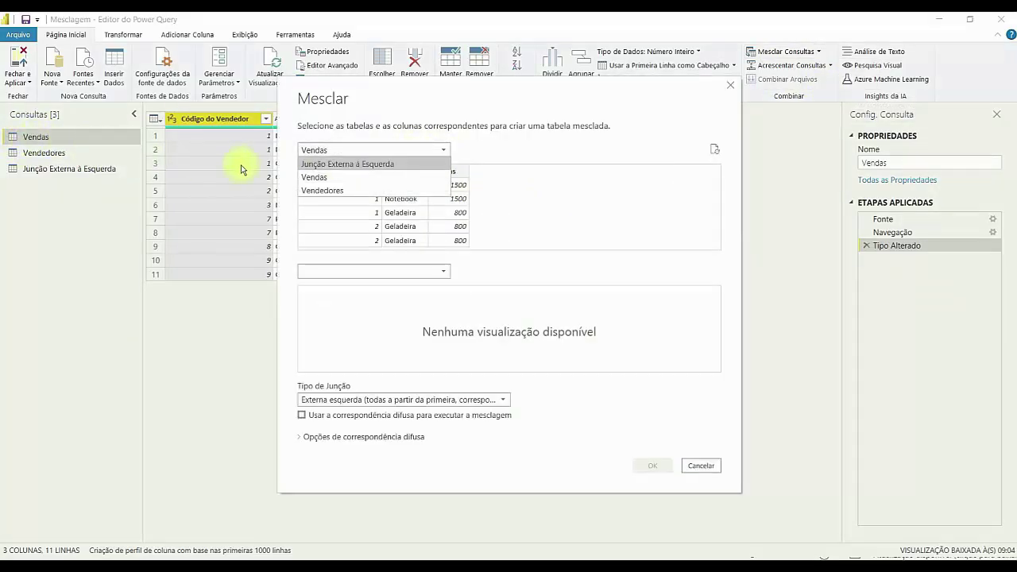
pyautogui.click(327, 164)
pyautogui.click(338, 153)
pyautogui.click(325, 178)
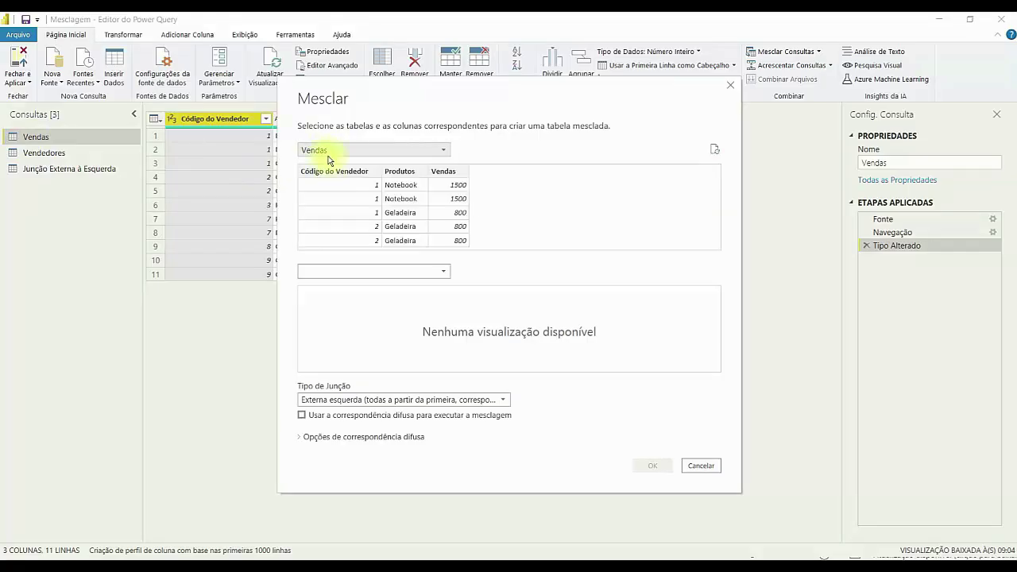
pyautogui.click(329, 152)
pyautogui.click(329, 192)
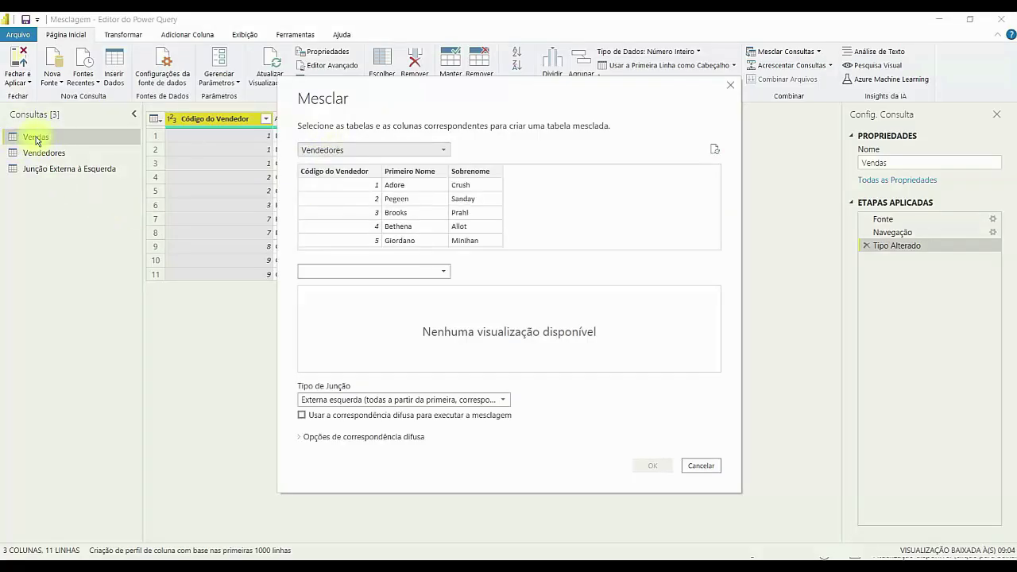
# Step: Reselect Vendedores as the first table of the merge and choose Vendas as the second table
pyautogui.click(340, 151)
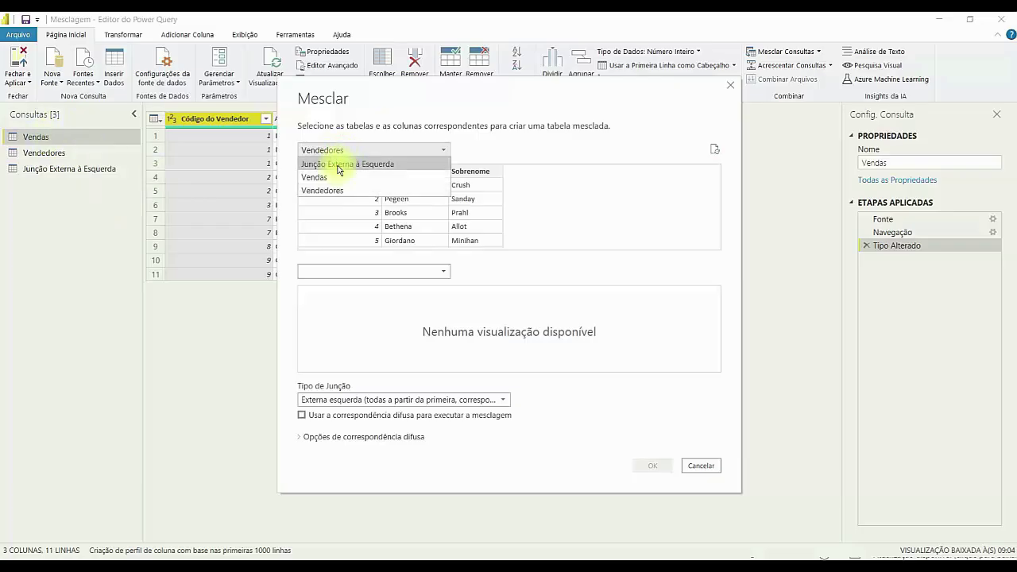
pyautogui.click(328, 178)
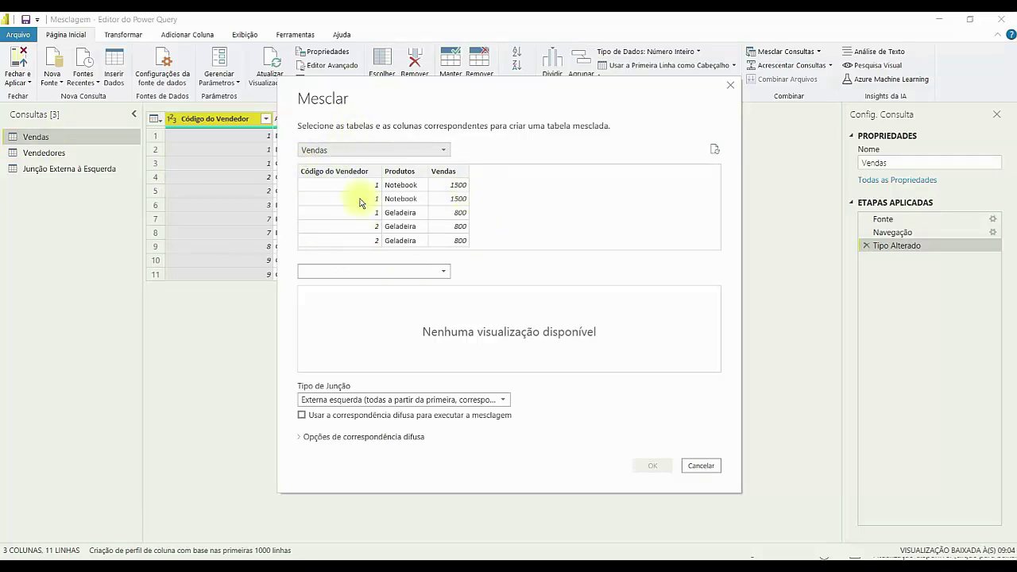
pyautogui.click(333, 151)
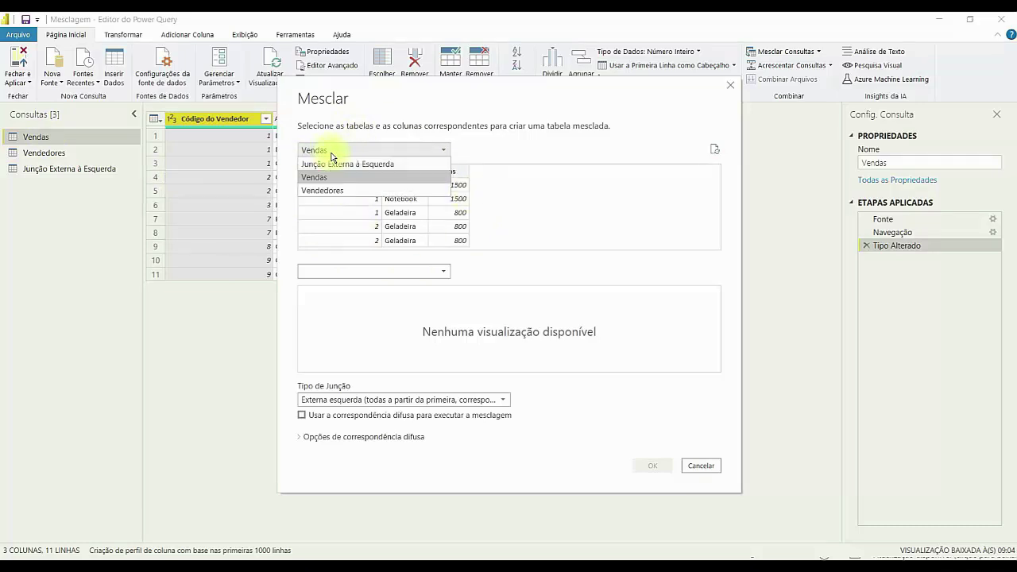
pyautogui.click(326, 192)
pyautogui.moveTo(346, 104); pyautogui.dragTo(632, 127)
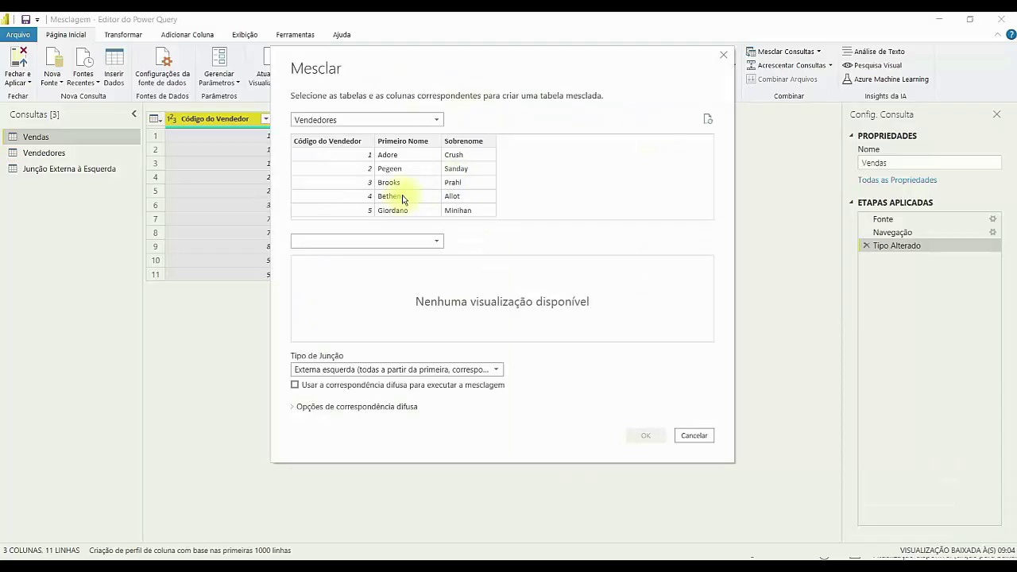
pyautogui.click(363, 242)
pyautogui.click(322, 268)
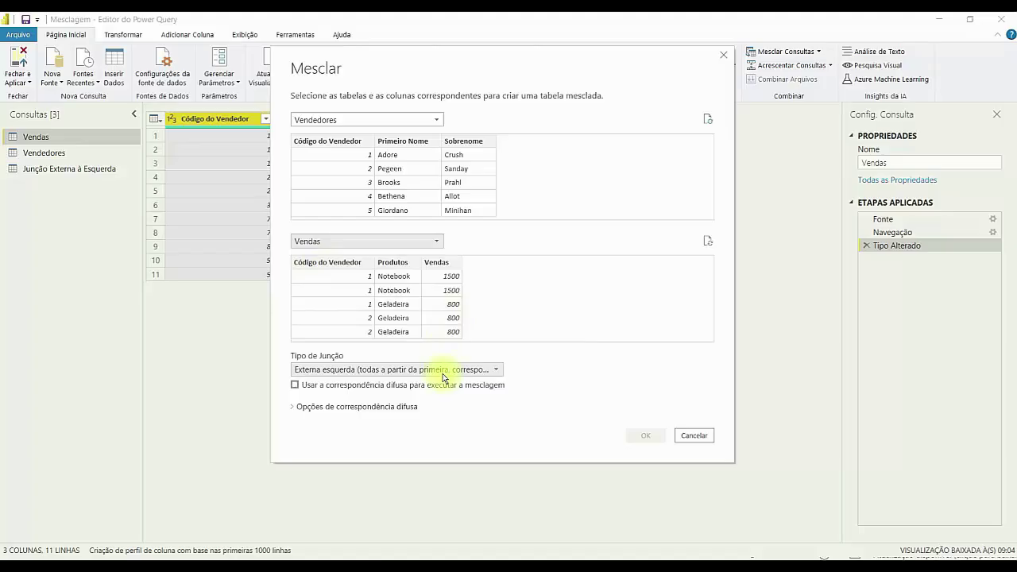
# Step: Set the join type to Externa direita and match both tables on their Código do Vendedor columns
pyautogui.click(397, 371)
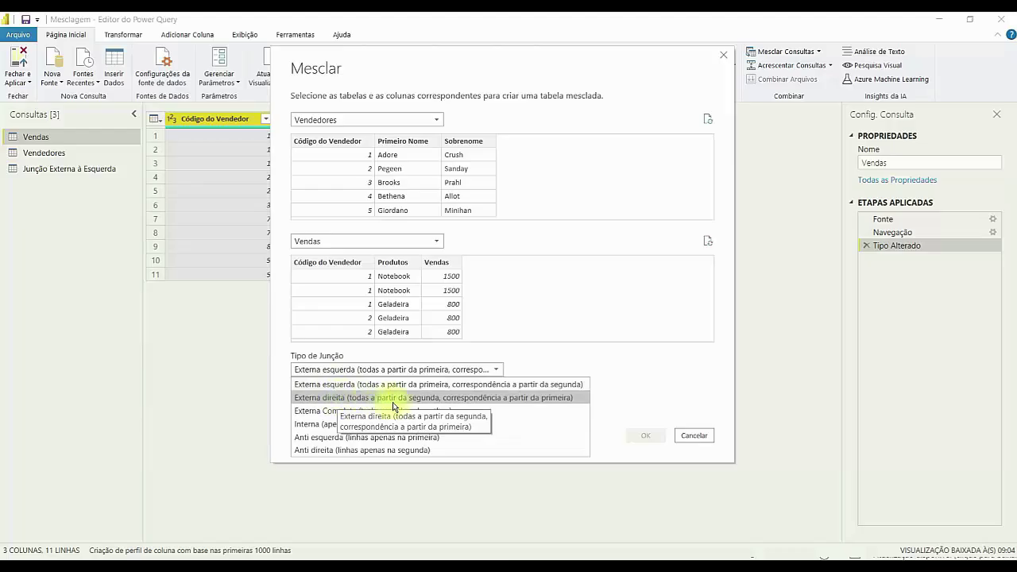
pyautogui.click(446, 398)
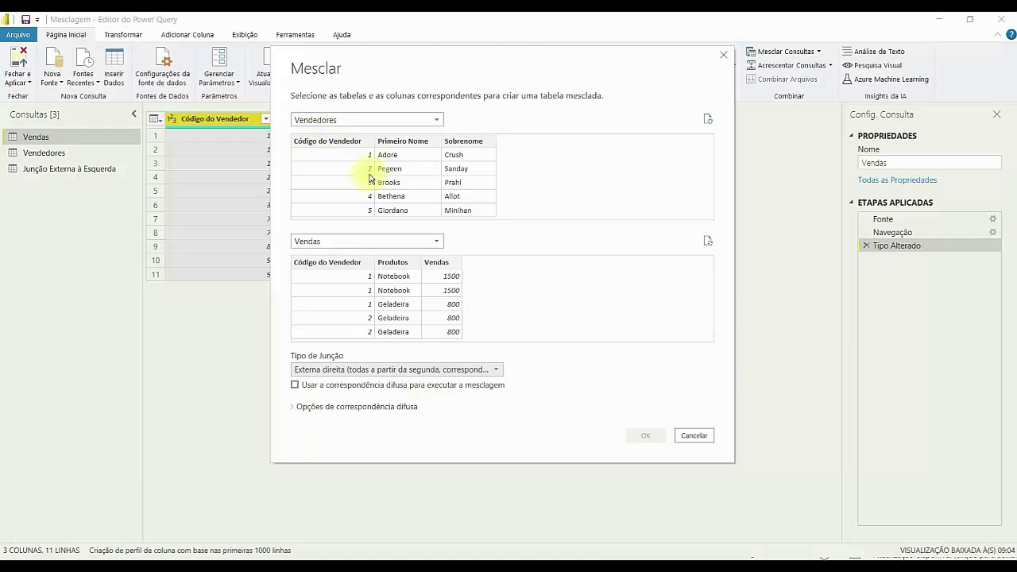
pyautogui.hotkey('ctrl', '2')
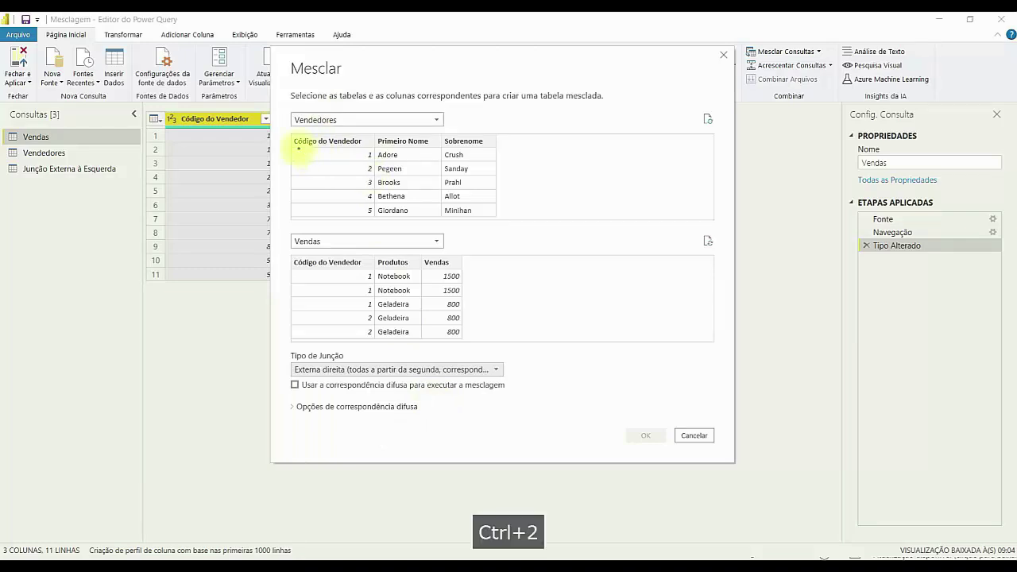
pyautogui.click(334, 142)
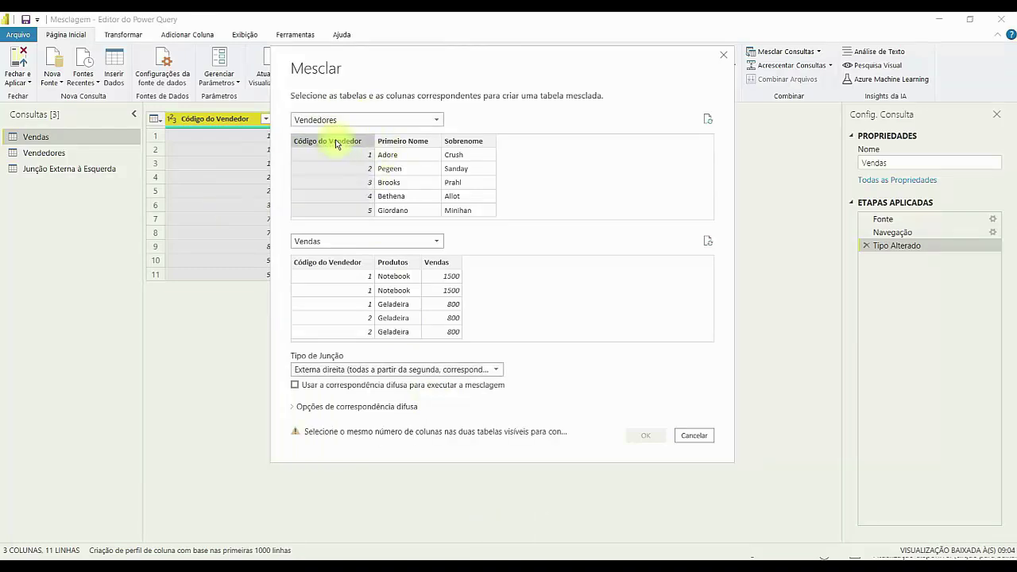
pyautogui.click(339, 265)
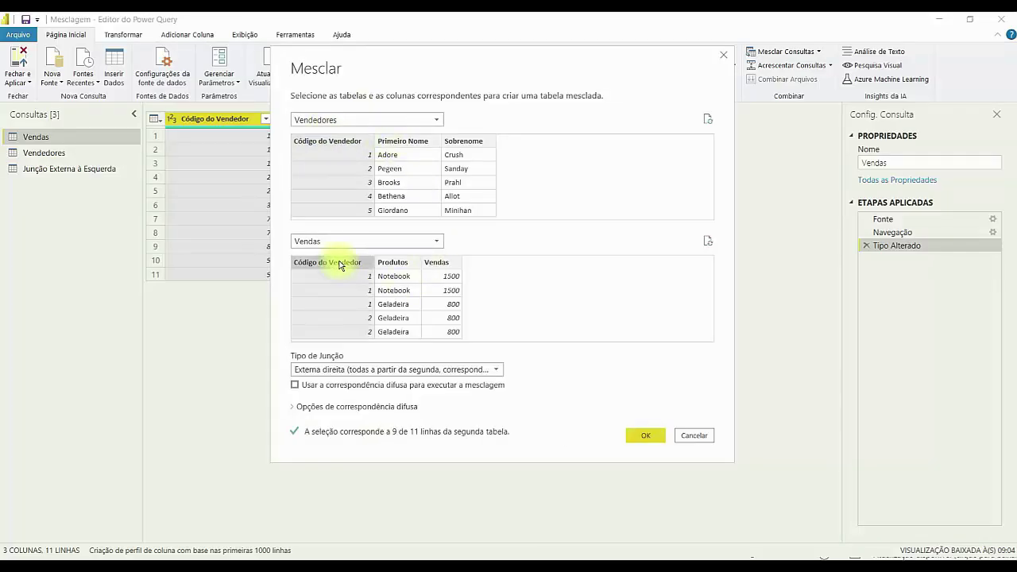
# Step: Examine the matched Código do Vendedor columns and compare the Vendas table with the Vendedores table in the merge settings
pyautogui.hotkey('ctrl', 'F2')
pyautogui.moveTo(310, 296); pyautogui.dragTo(253, 320)
pyautogui.moveTo(300, 197); pyautogui.dragTo(237, 213)
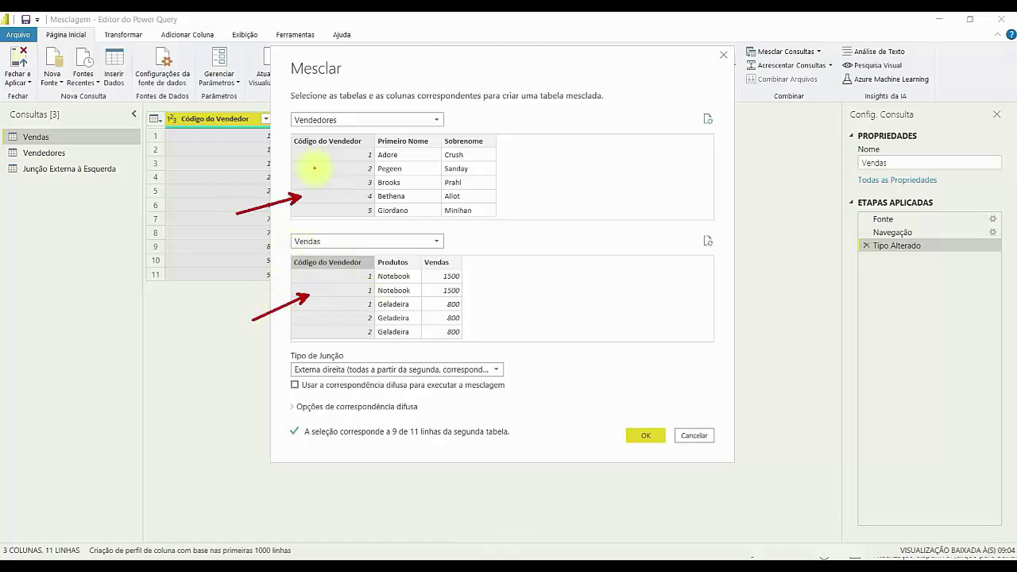
pyautogui.press('Escape')
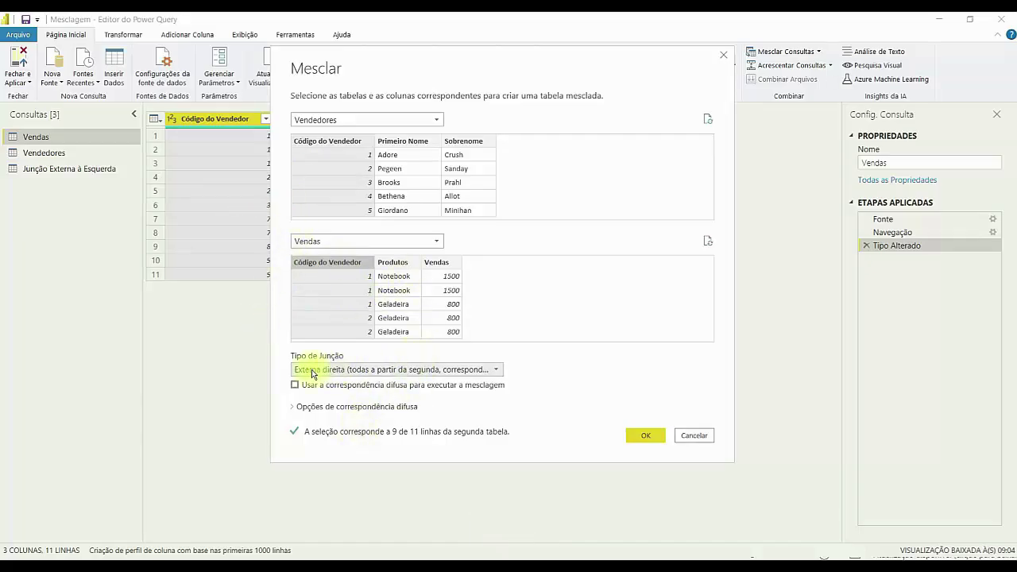
pyautogui.press('Escape')
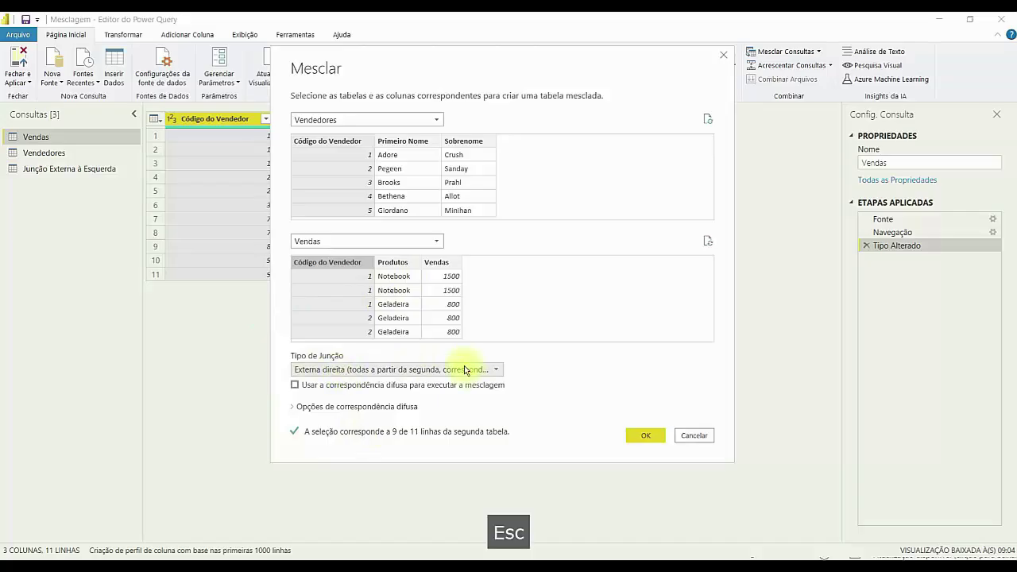
pyautogui.hotkey('ctrl', '2')
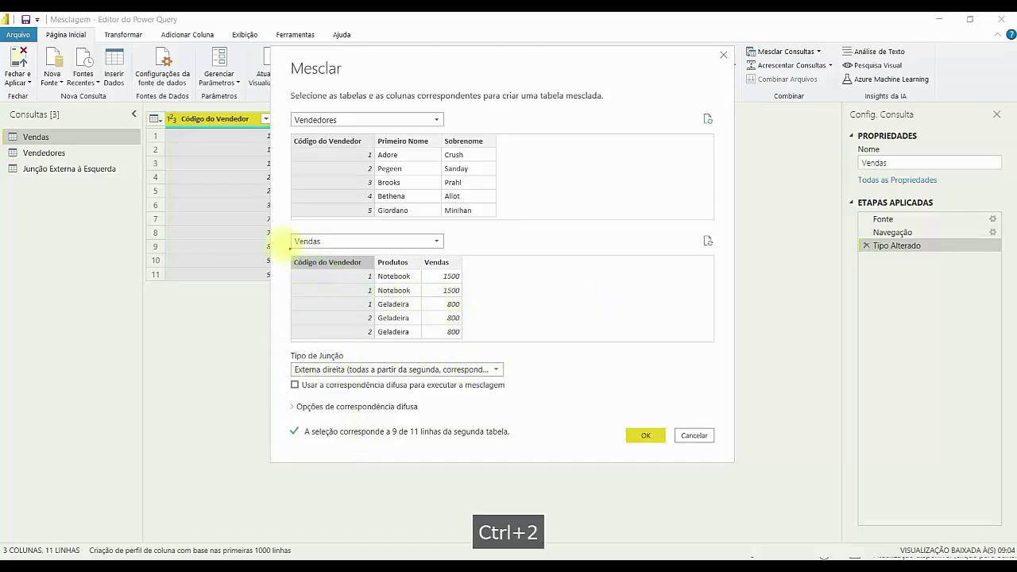
pyautogui.moveTo(277, 231); pyautogui.dragTo(487, 353)
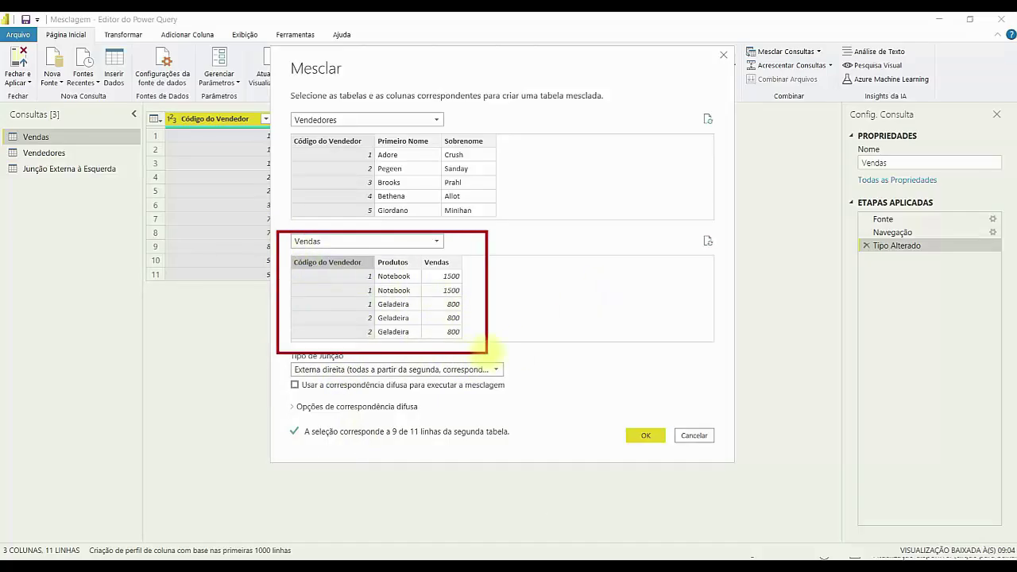
pyautogui.moveTo(504, 286); pyautogui.dragTo(584, 272)
pyautogui.moveTo(515, 310); pyautogui.dragTo(630, 329)
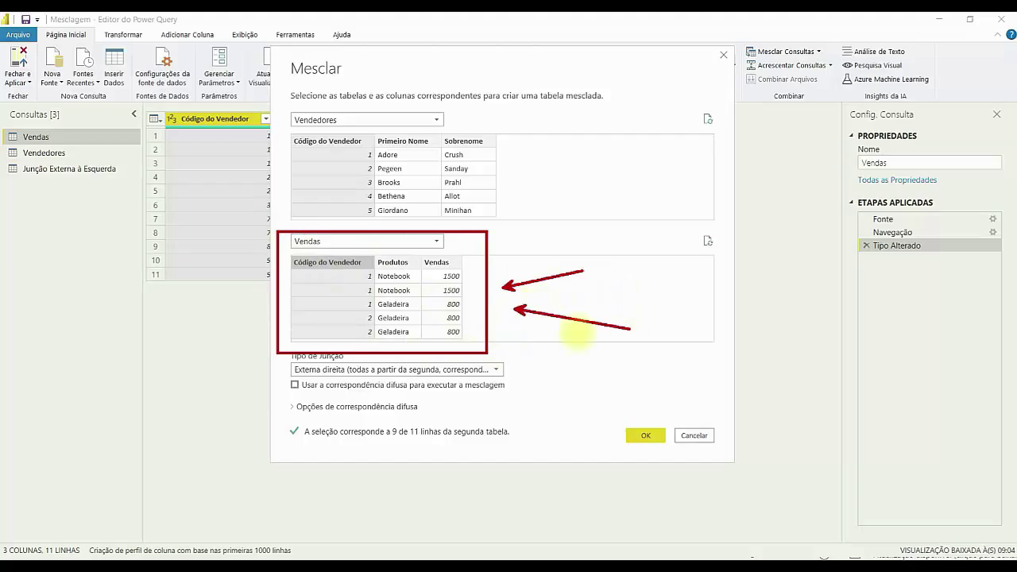
pyautogui.moveTo(518, 335); pyautogui.dragTo(589, 362)
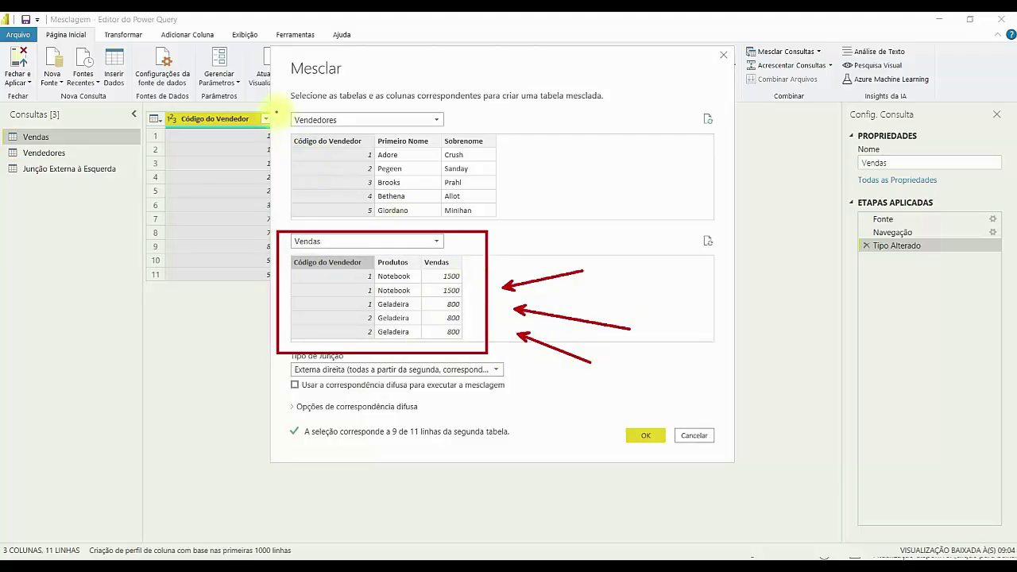
pyautogui.moveTo(275, 106)
pyautogui.mouseDown()
pyautogui.moveTo(469, 237)
pyautogui.moveTo(523, 235)
pyautogui.mouseUp()
pyautogui.press('Escape')
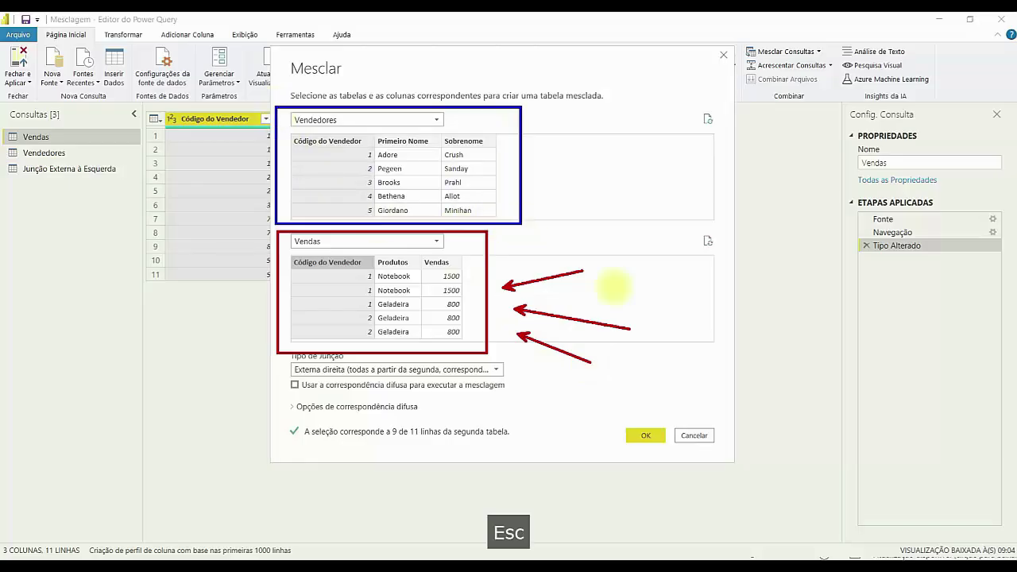
# Step: Create the merged query and rename it Externa Direita
pyautogui.click(643, 435)
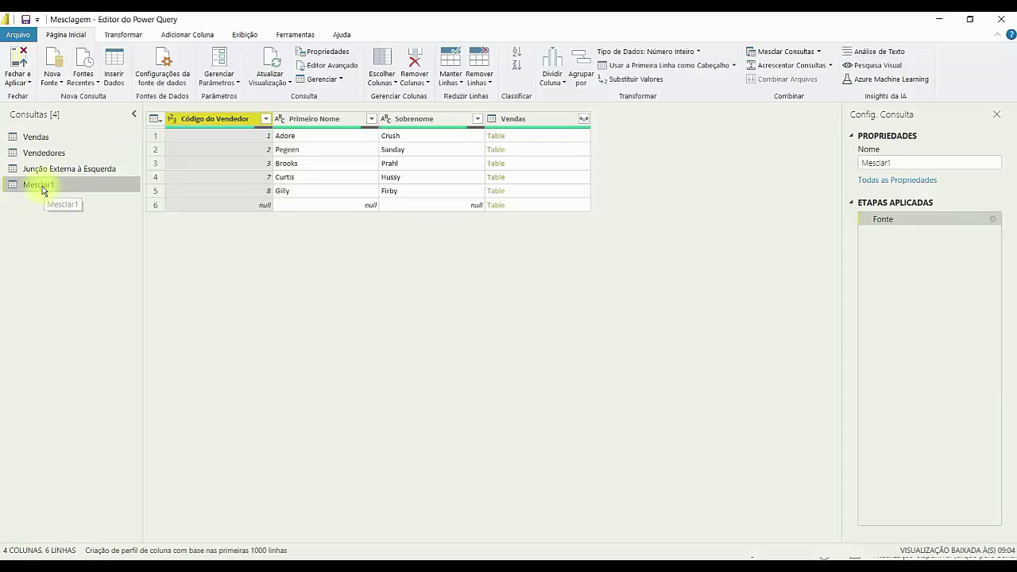
pyautogui.rightClick(48, 189)
pyautogui.click(73, 237)
pyautogui.write('Externa Direita')
pyautogui.press('Return')
# Step: Expand the Vendas column of Externa Direita into Código do Vendedor, Produtos and Vendas, using the original column name as prefix
pyautogui.hotkey('ctrl', '2')
pyautogui.moveTo(156, 110); pyautogui.dragTo(190, 135)
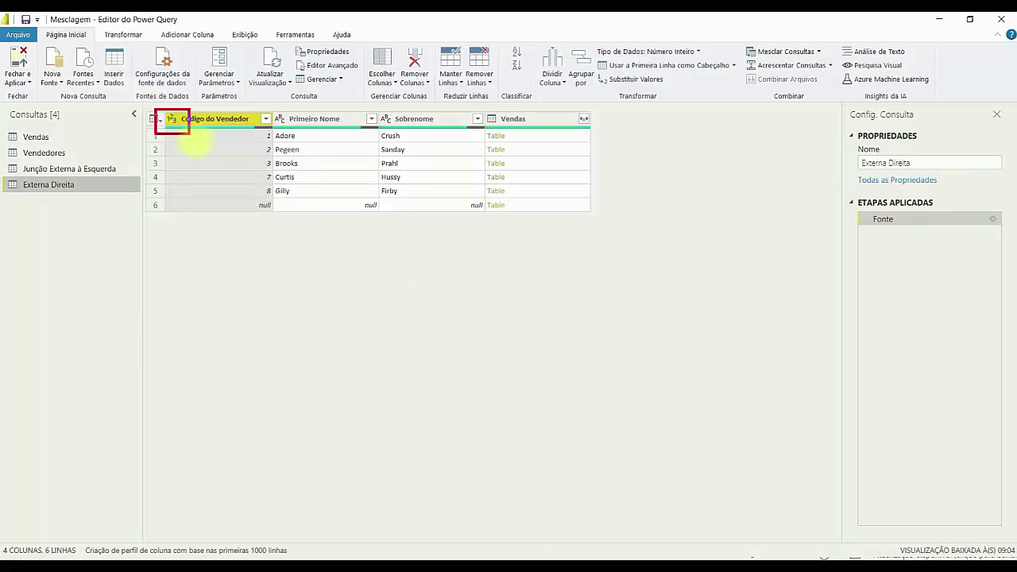
pyautogui.moveTo(248, 171); pyautogui.dragTo(486, 230)
pyautogui.press('Escape')
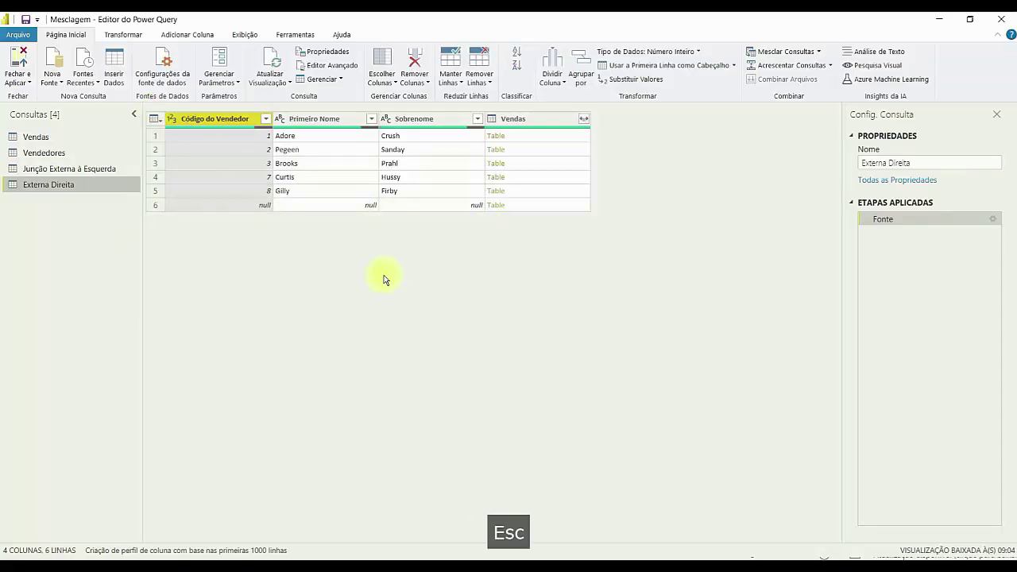
pyautogui.click(586, 119)
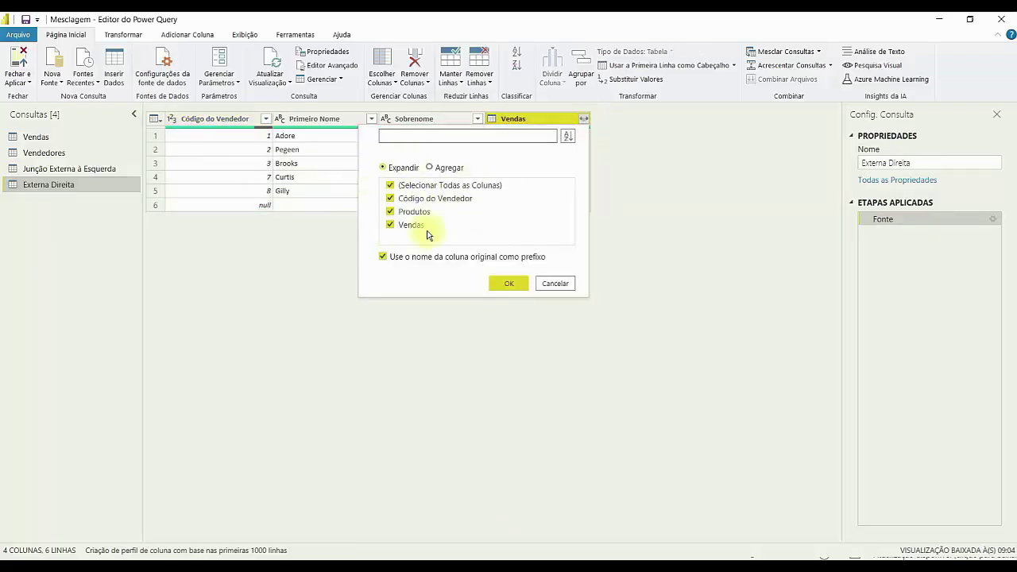
pyautogui.click(510, 284)
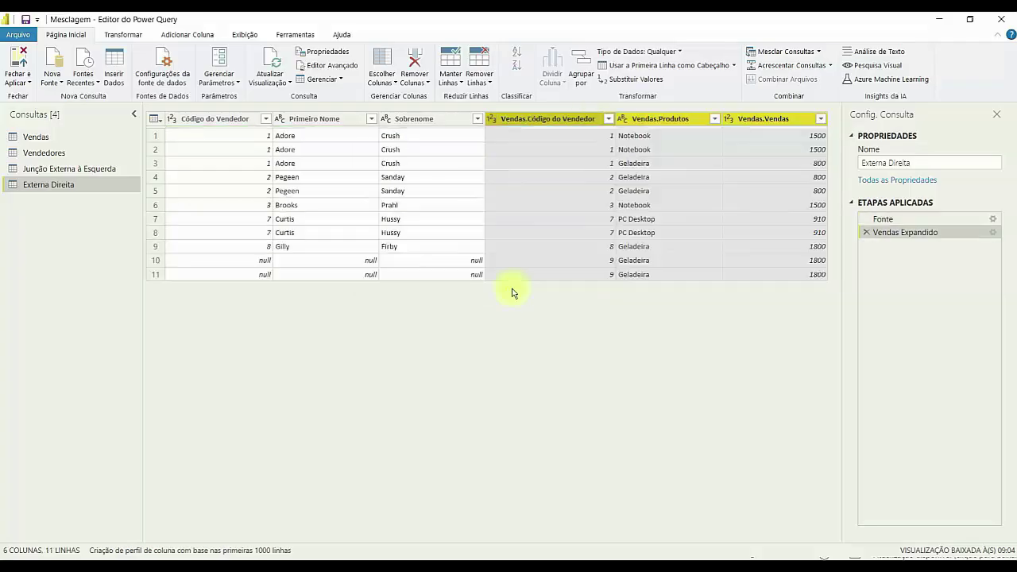
# Step: Examine the expanded Vendas columns of Externa Direita alongside the seller columns from Vendedores
pyautogui.click(548, 136)
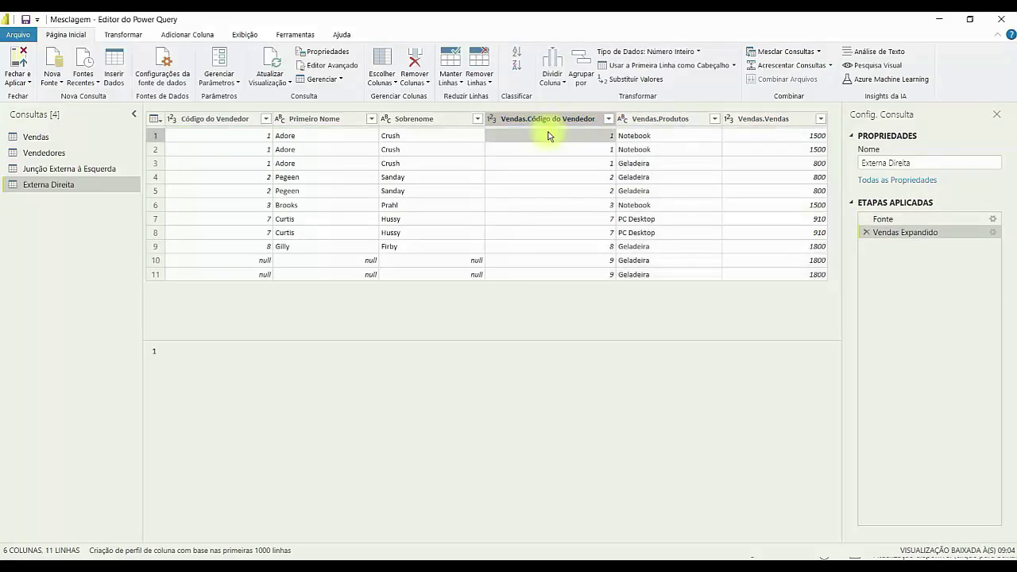
pyautogui.hotkey('ctrl', '2')
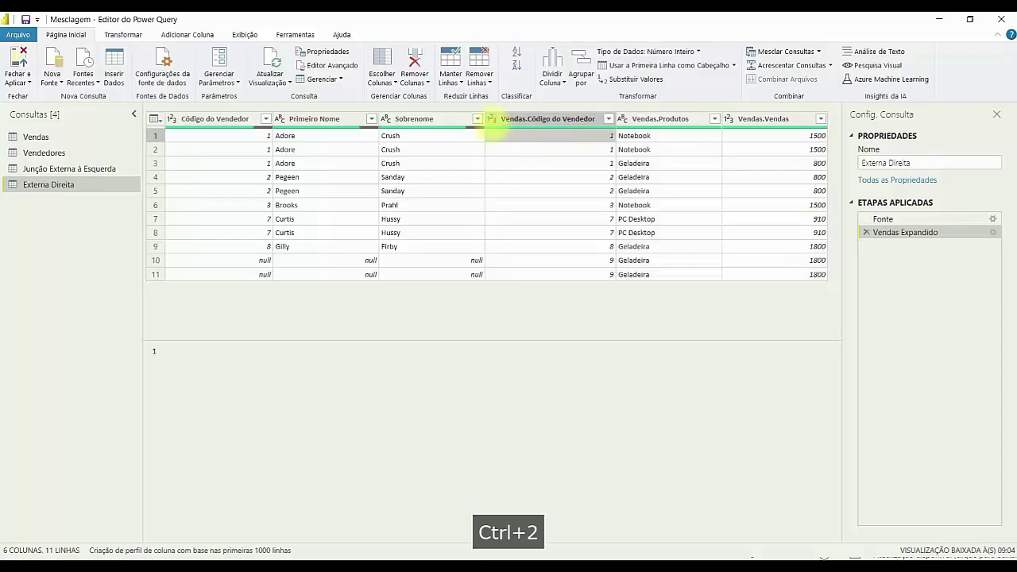
pyautogui.moveTo(485, 108)
pyautogui.mouseDown()
pyautogui.moveTo(545, 234)
pyautogui.moveTo(697, 302)
pyautogui.moveTo(836, 302)
pyautogui.moveTo(810, 407)
pyautogui.mouseUp()
pyautogui.moveTo(747, 322); pyautogui.dragTo(730, 440)
pyautogui.moveTo(685, 326); pyautogui.dragTo(647, 420)
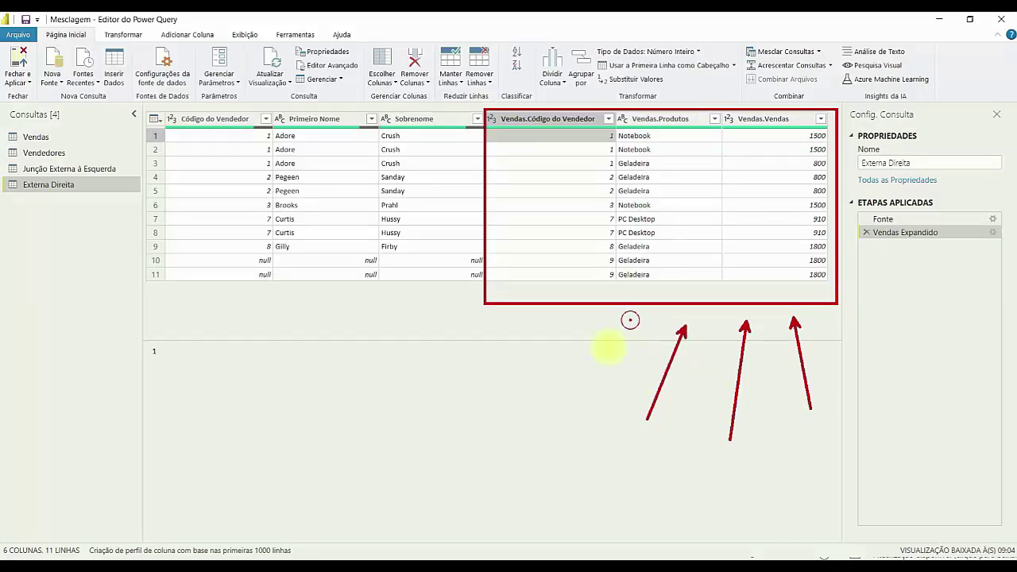
pyautogui.moveTo(630, 320); pyautogui.dragTo(544, 434)
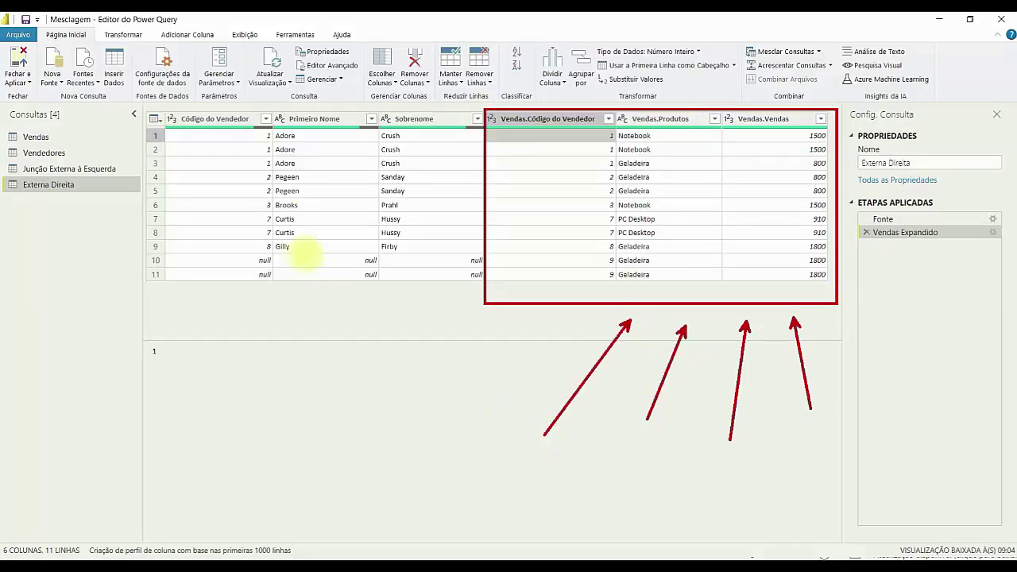
pyautogui.moveTo(141, 110)
pyautogui.mouseDown()
pyautogui.moveTo(314, 218)
pyautogui.moveTo(417, 248)
pyautogui.moveTo(483, 251)
pyautogui.mouseUp()
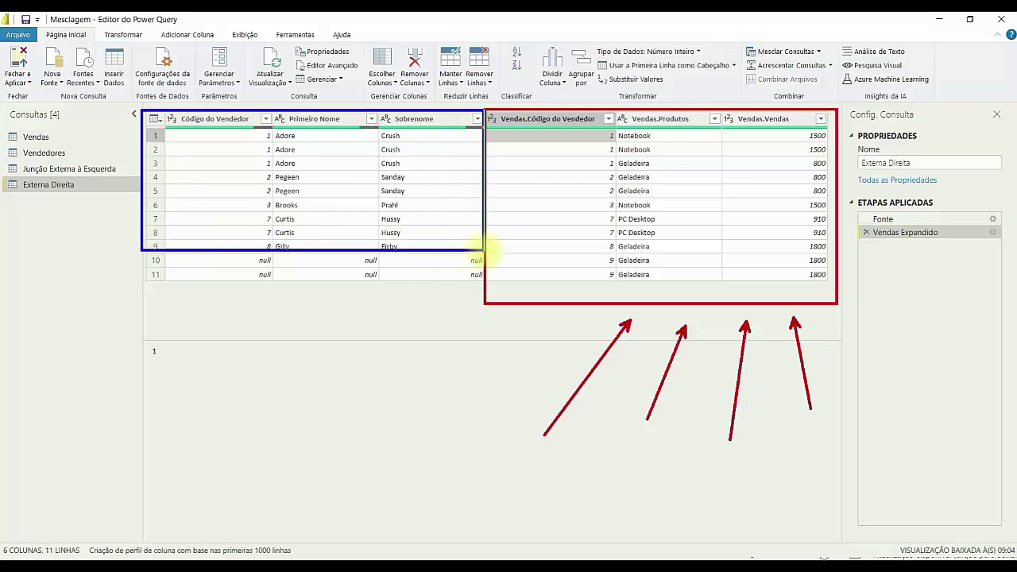
pyautogui.moveTo(426, 275); pyautogui.dragTo(435, 326)
pyautogui.moveTo(347, 277); pyautogui.dragTo(339, 345)
pyautogui.moveTo(243, 277); pyautogui.dragTo(213, 342)
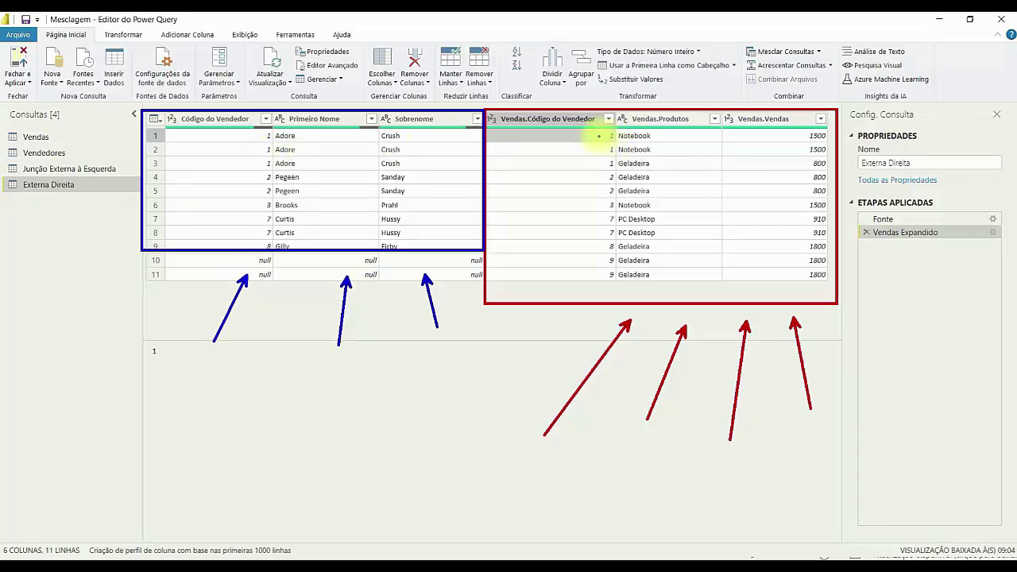
# Step: Compare the sales rows for seller codes 1 and 9 with their matching seller columns in Externa Direita
pyautogui.moveTo(598, 136); pyautogui.dragTo(596, 151)
pyautogui.hotkey('ctrl', 'z')
pyautogui.moveTo(588, 180); pyautogui.dragTo(604, 167)
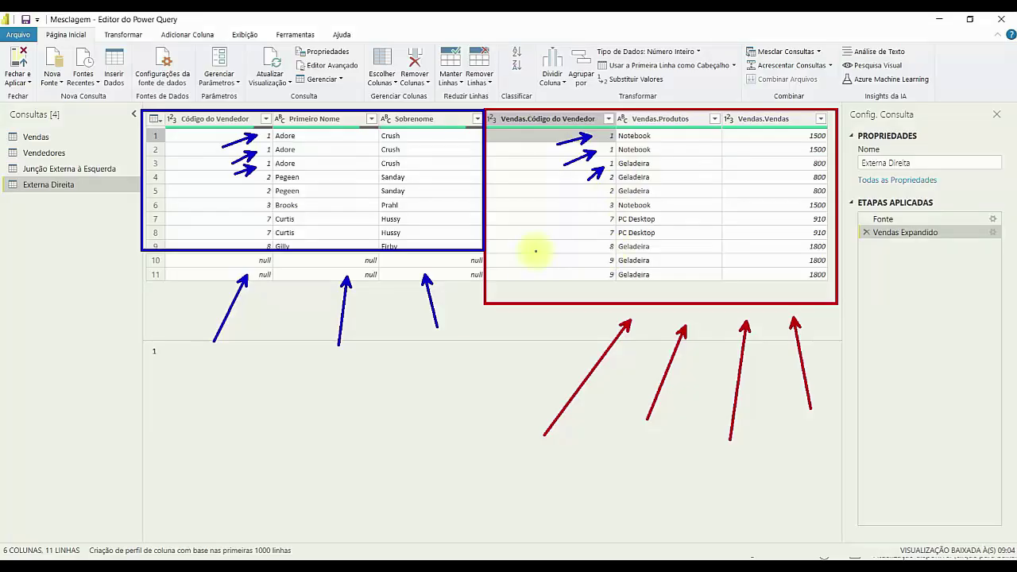
pyautogui.moveTo(525, 253)
pyautogui.mouseDown()
pyautogui.moveTo(656, 284)
pyautogui.moveTo(831, 283)
pyautogui.mouseUp()
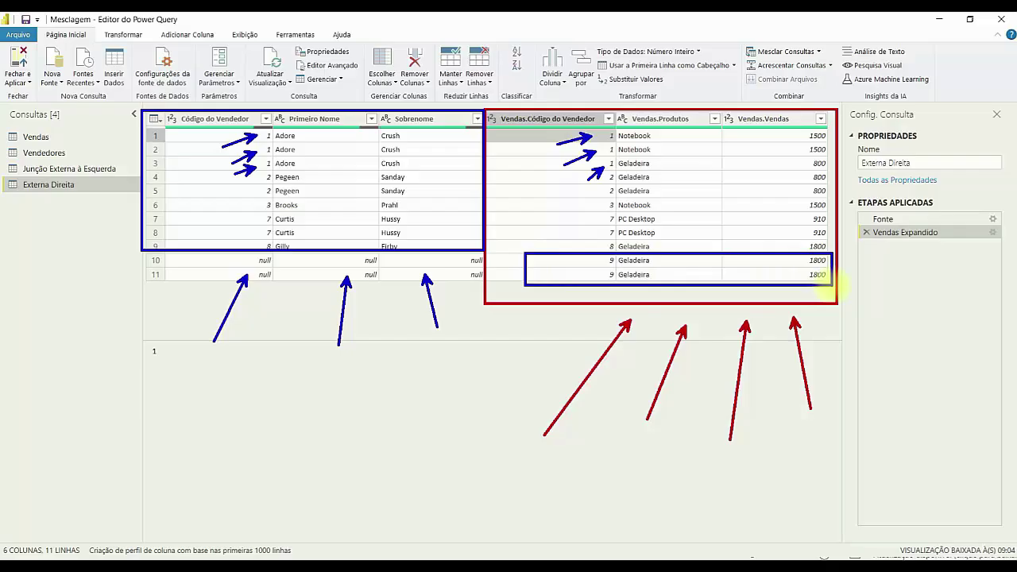
pyautogui.moveTo(594, 261)
pyautogui.mouseDown()
pyautogui.moveTo(549, 268)
pyautogui.moveTo(581, 282)
pyautogui.mouseUp()
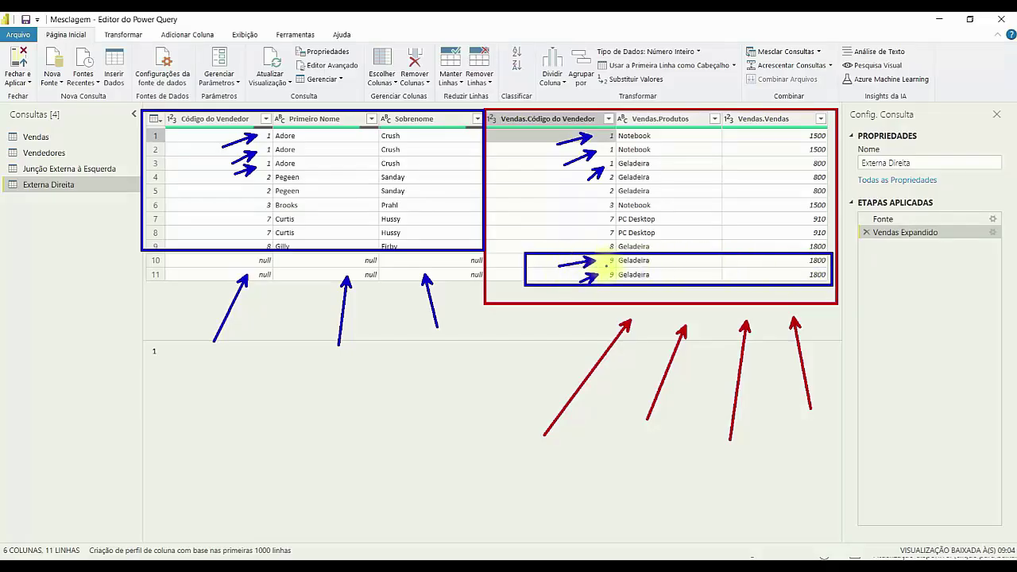
pyautogui.moveTo(194, 275); pyautogui.dragTo(181, 334)
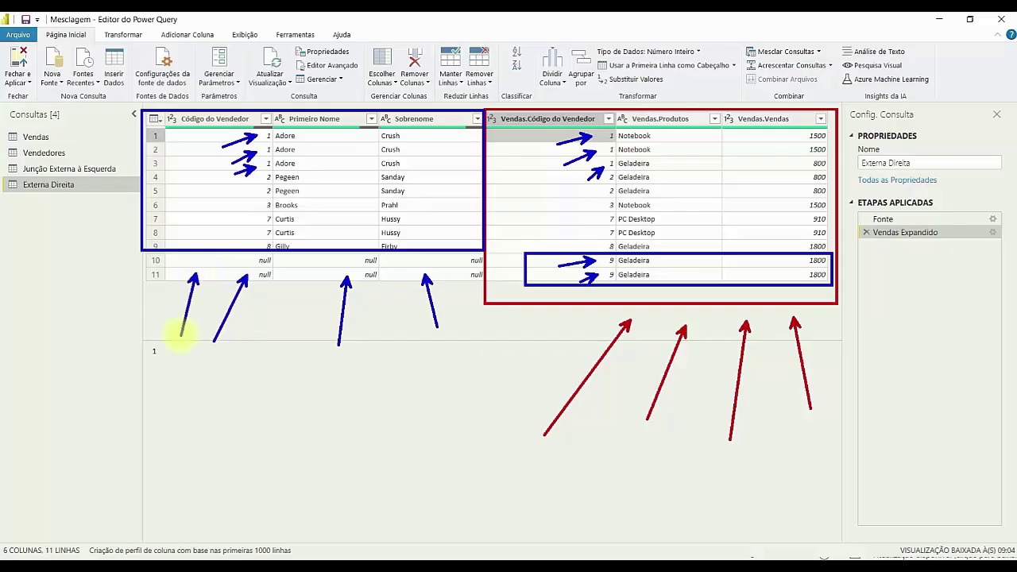
pyautogui.moveTo(270, 292); pyautogui.dragTo(279, 333)
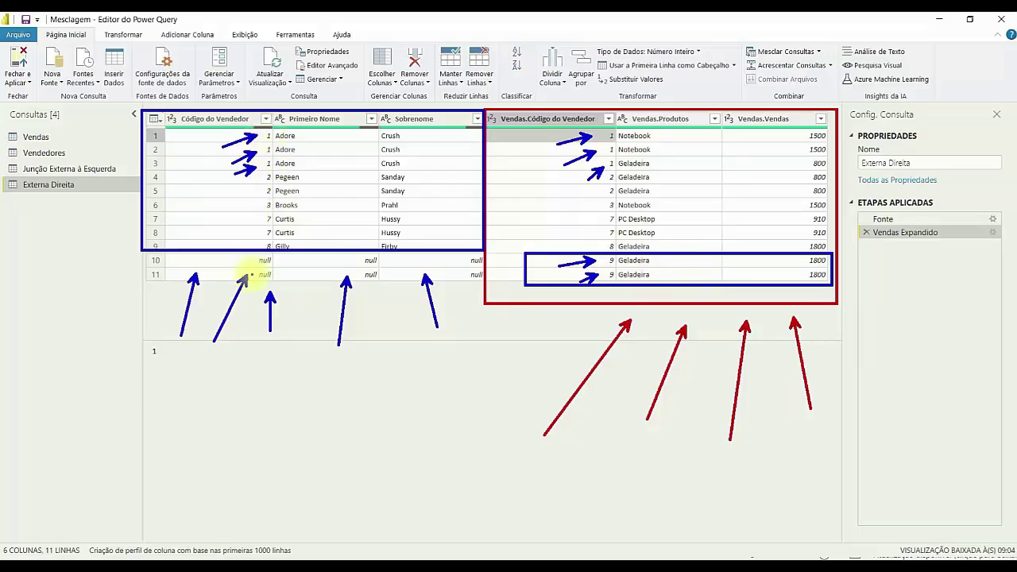
pyautogui.hotkey('ctrl', 'z')
pyautogui.hotkey('ctrl', 'z')
pyautogui.hotkey('ctrl', 'z')
pyautogui.hotkey('ctrl', 'z')
pyautogui.hotkey('ctrl', 'z')
pyautogui.hotkey('ctrl', 'z')
pyautogui.hotkey('ctrl', 'z')
pyautogui.hotkey('ctrl', 'z')
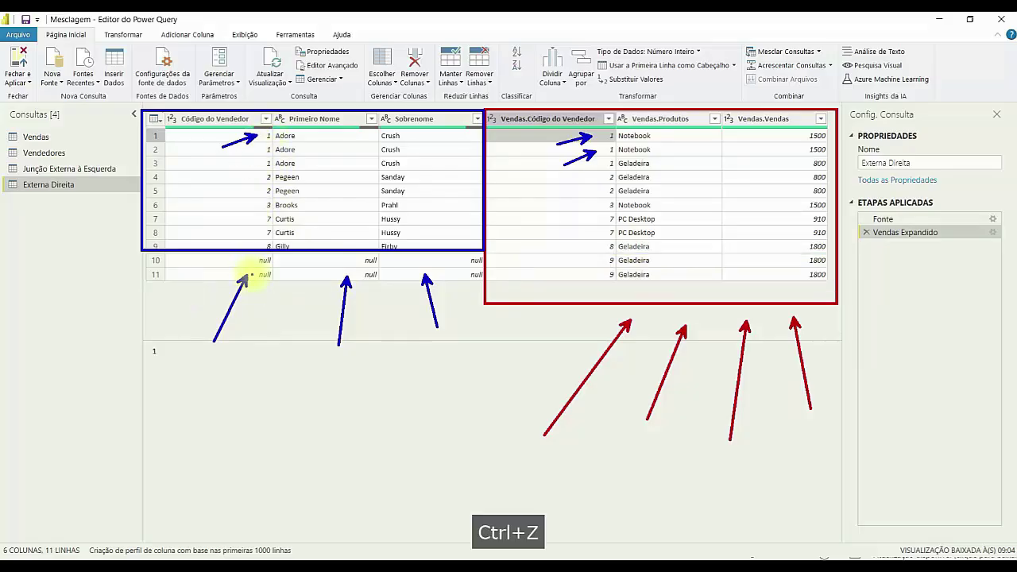
pyautogui.press('Escape')
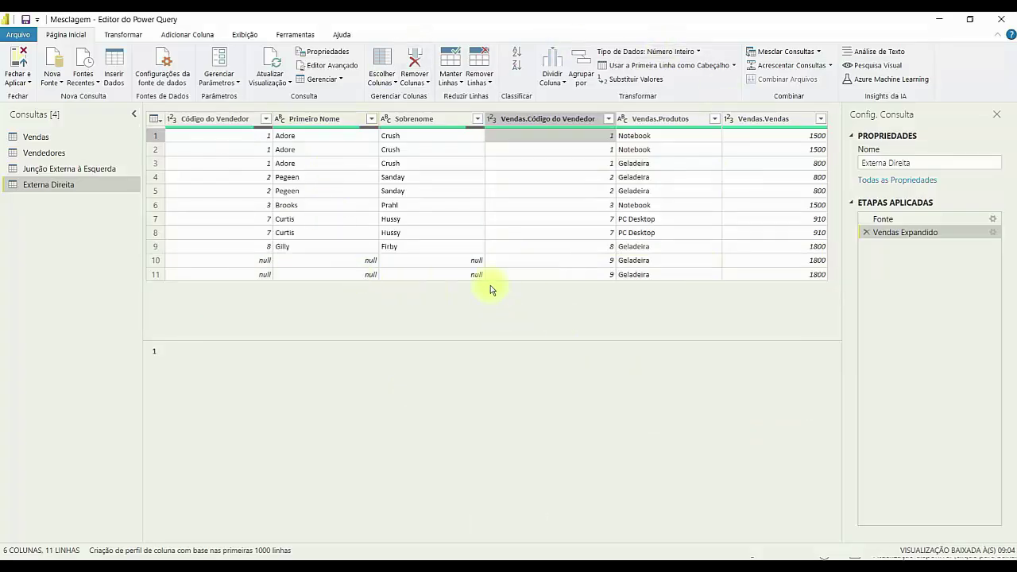
# Step: Start a merge of Vendedores with Vendas as a new query, matching both tables on their Código do Vendedor columns
pyautogui.click(36, 157)
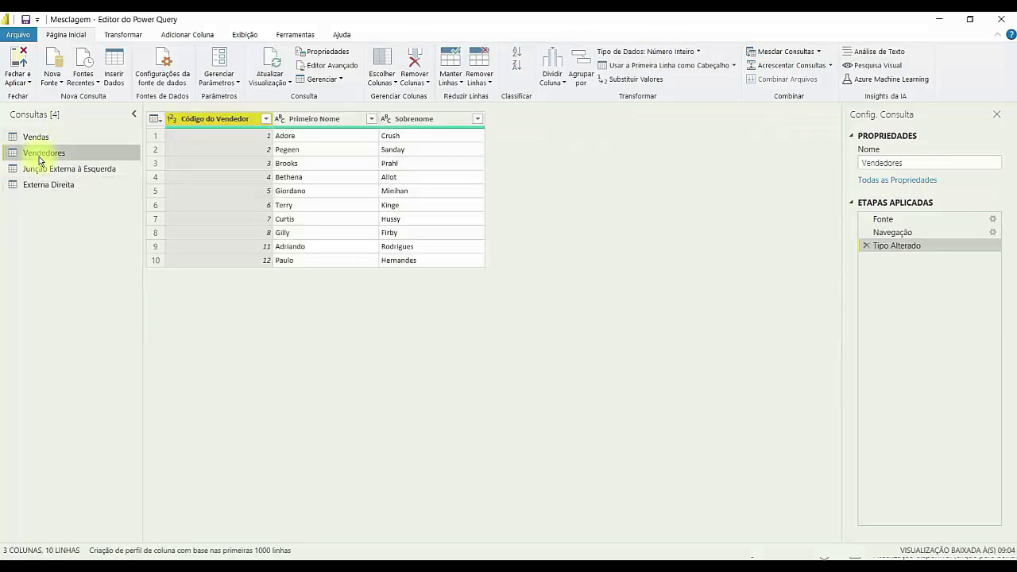
pyautogui.click(818, 53)
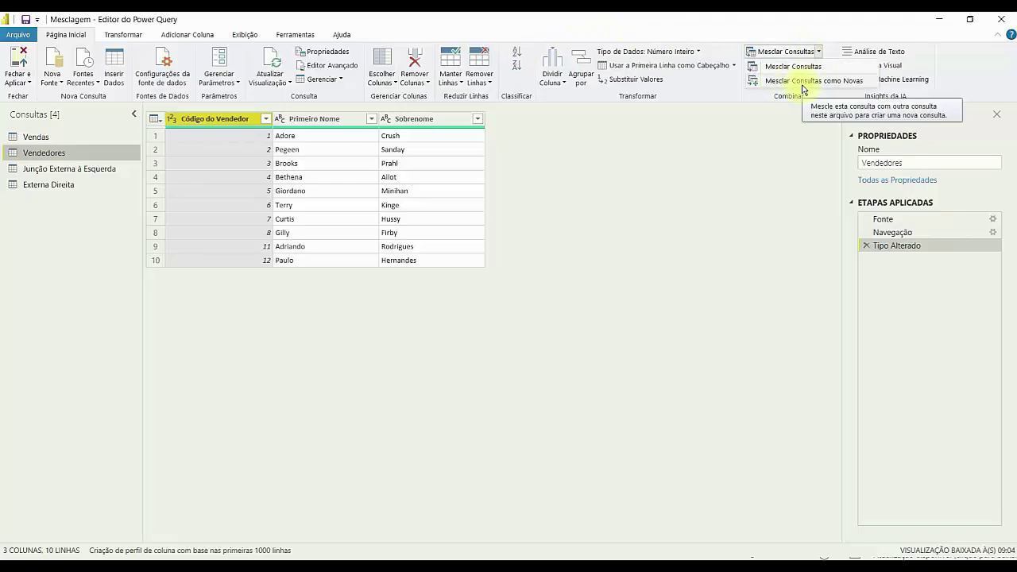
pyautogui.click(762, 81)
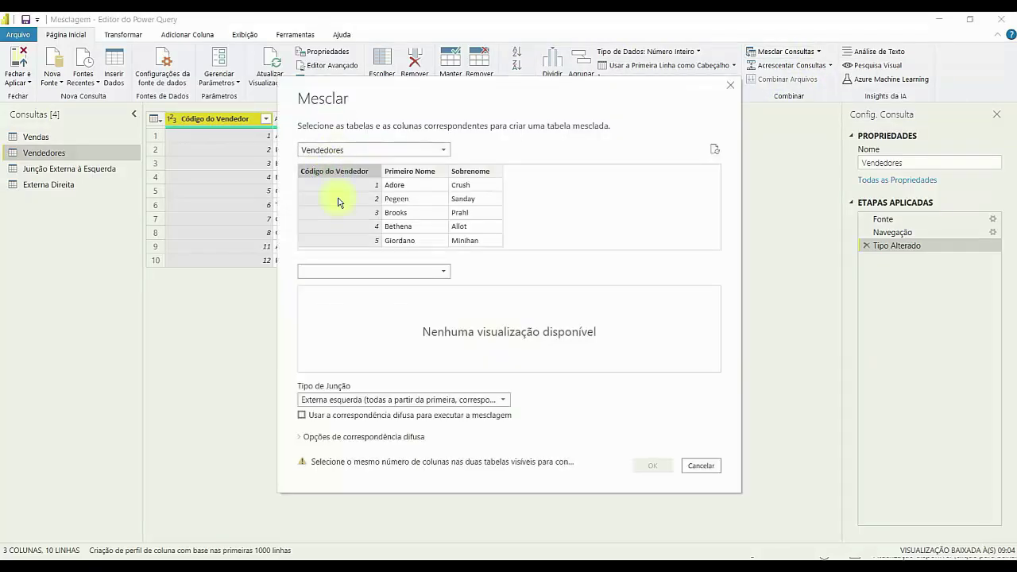
pyautogui.click(358, 273)
pyautogui.click(325, 313)
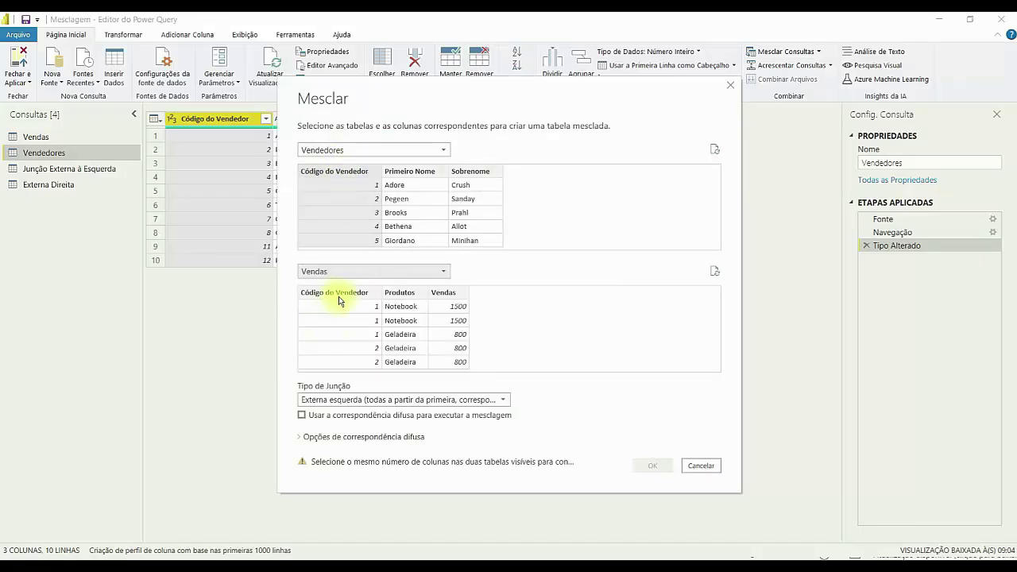
pyautogui.click(339, 294)
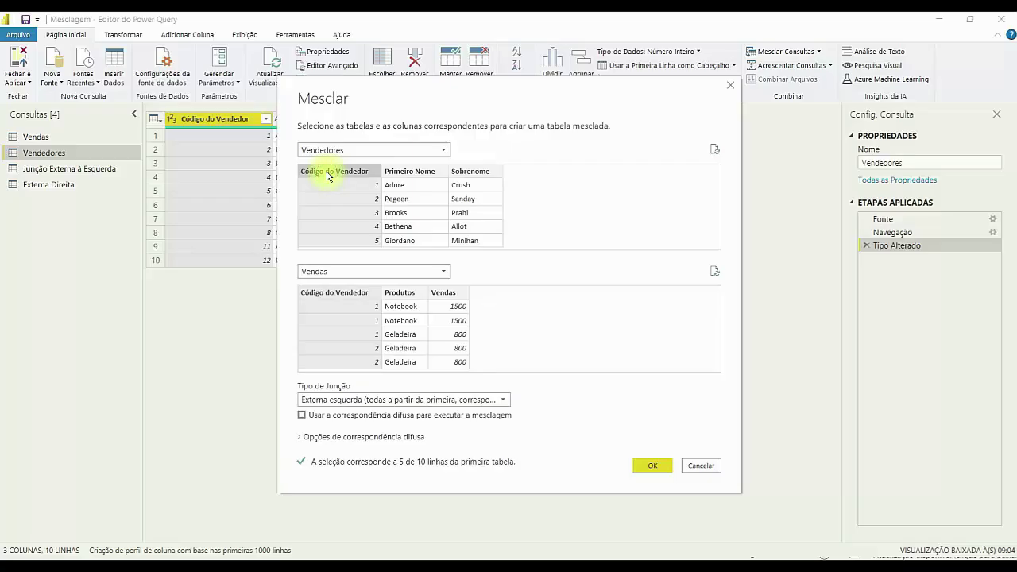
pyautogui.click(330, 292)
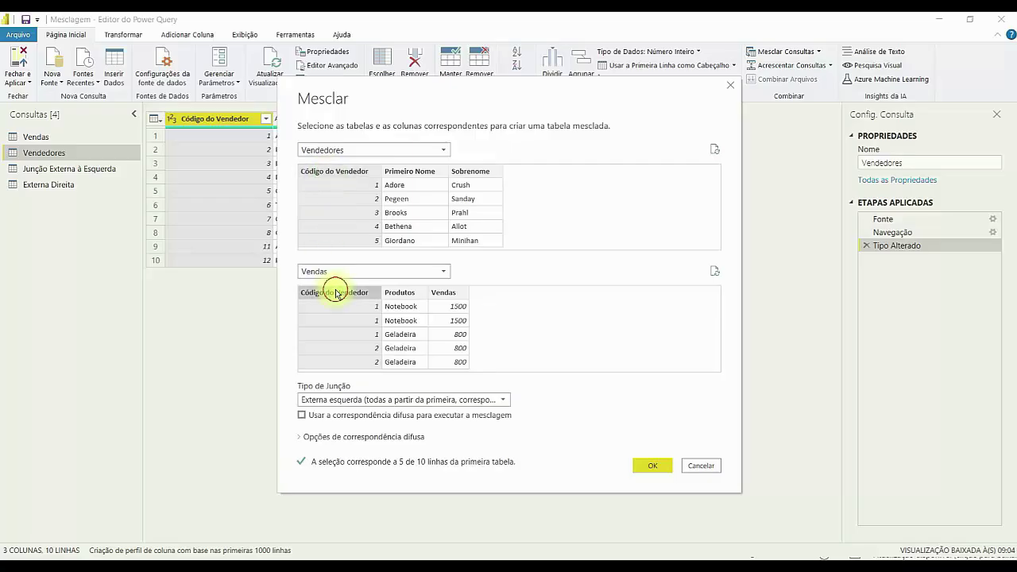
# Step: Set the join type to Externa Completa (todas as linhas de ambos) and review the two tables in the merge settings
pyautogui.click(379, 404)
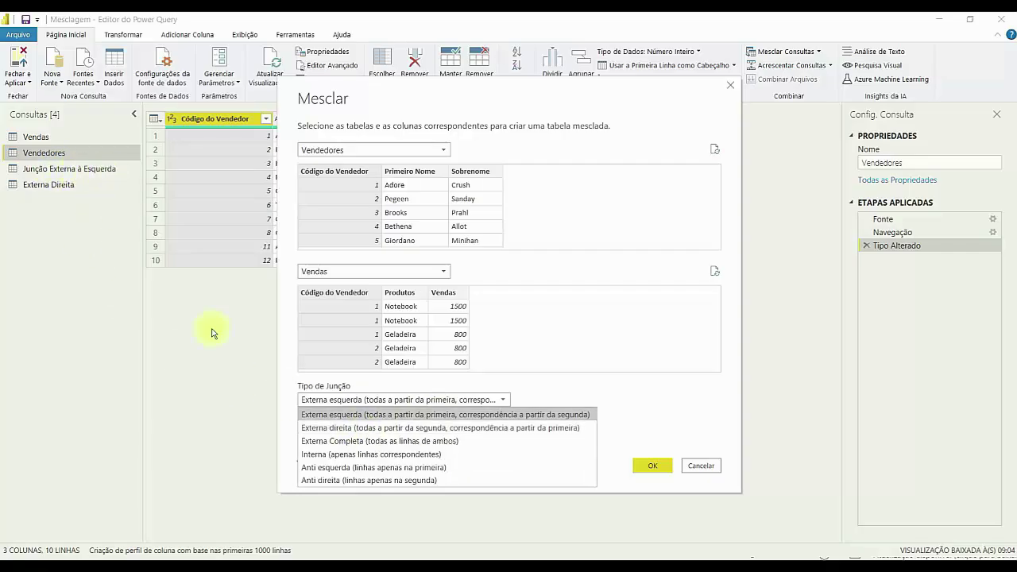
pyautogui.click(332, 446)
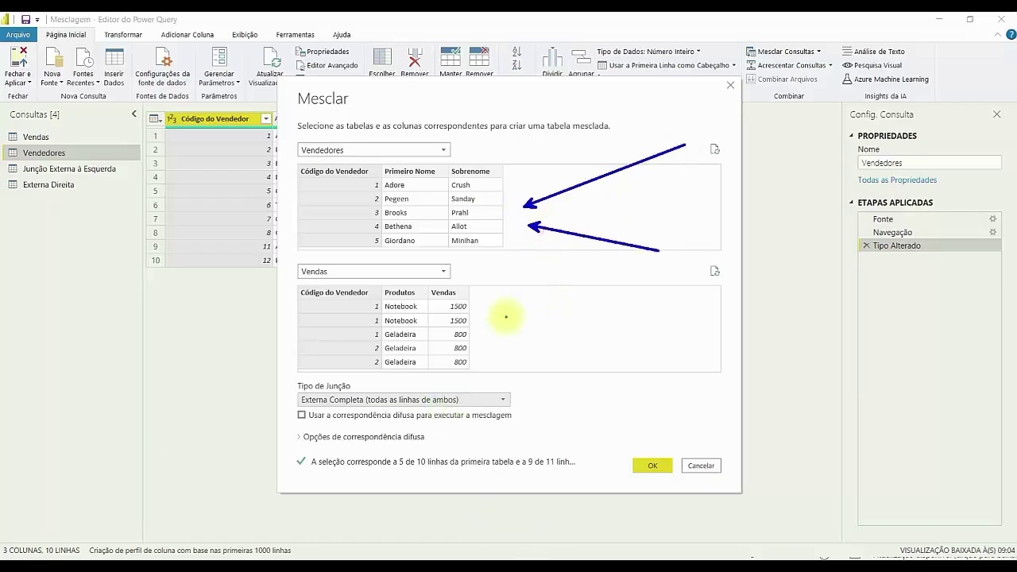
pyautogui.moveTo(506, 342); pyautogui.dragTo(629, 367)
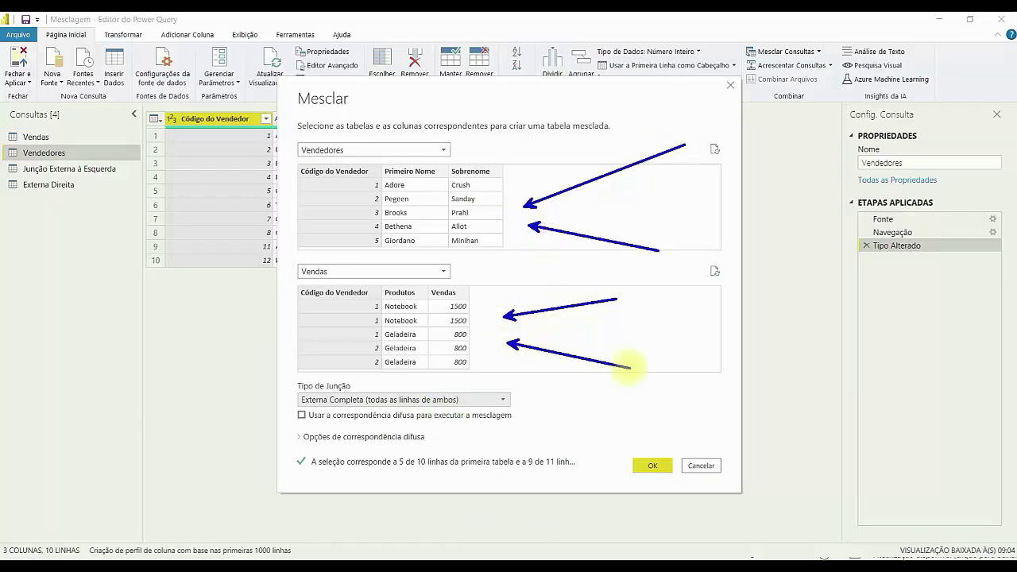
pyautogui.press('Escape')
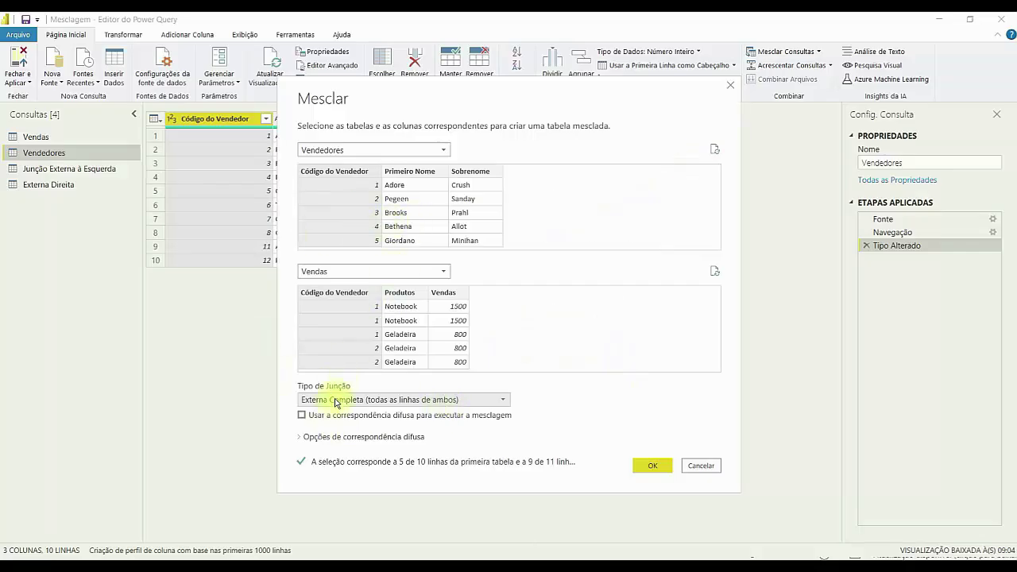
# Step: Create the merged query and rename it Externa Completa
pyautogui.click(652, 466)
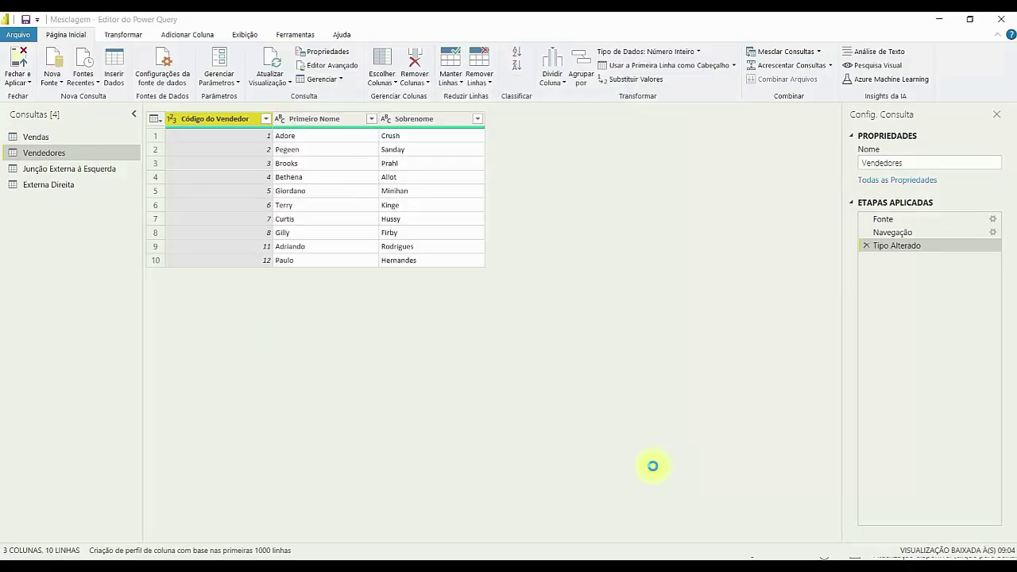
pyautogui.rightClick(46, 201)
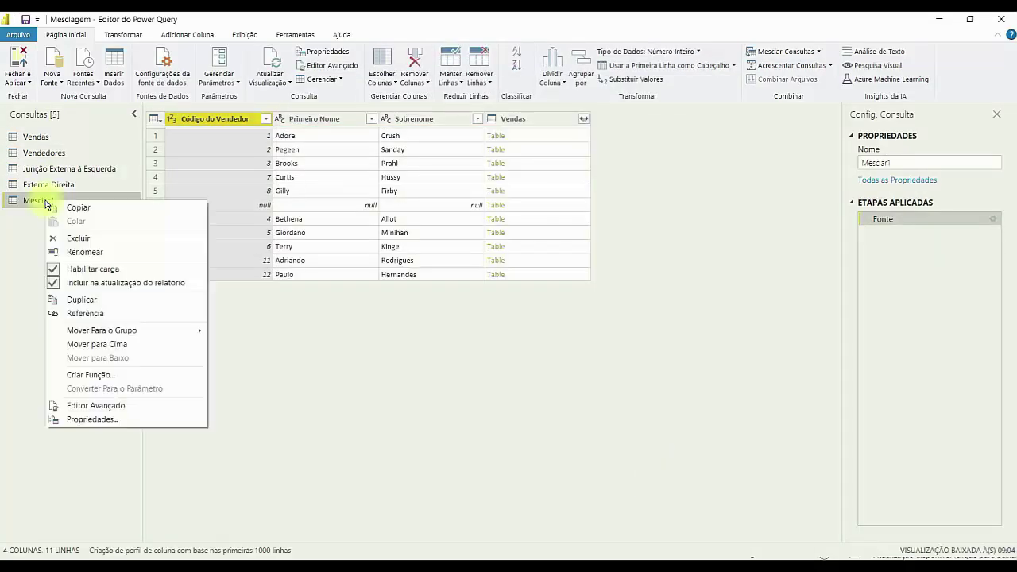
pyautogui.click(78, 251)
pyautogui.write('Externa Completa')
pyautogui.press('Return')
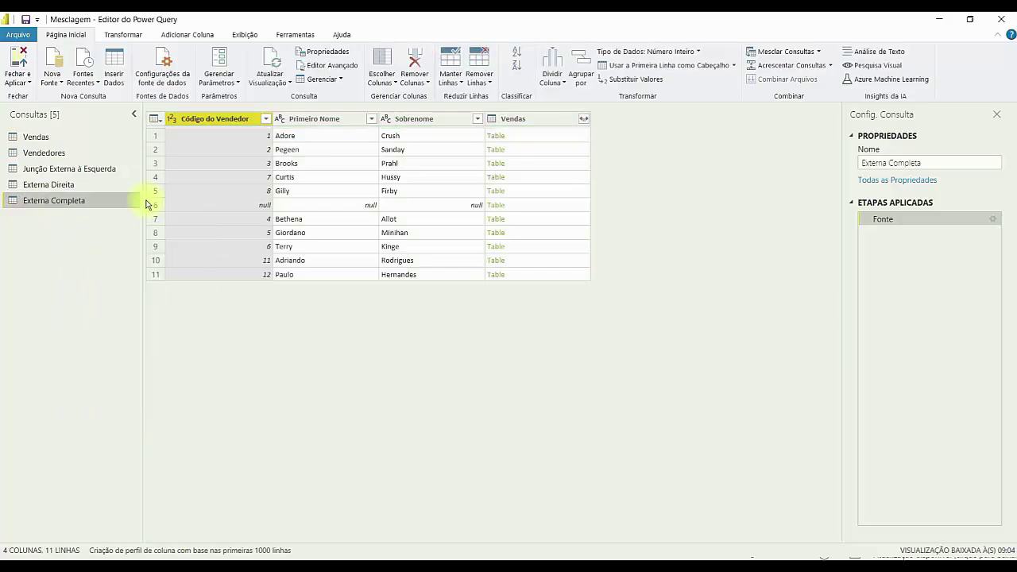
# Step: Rename the Junção Externa à Esquerda query as Externa Esquerda
pyautogui.click(82, 169)
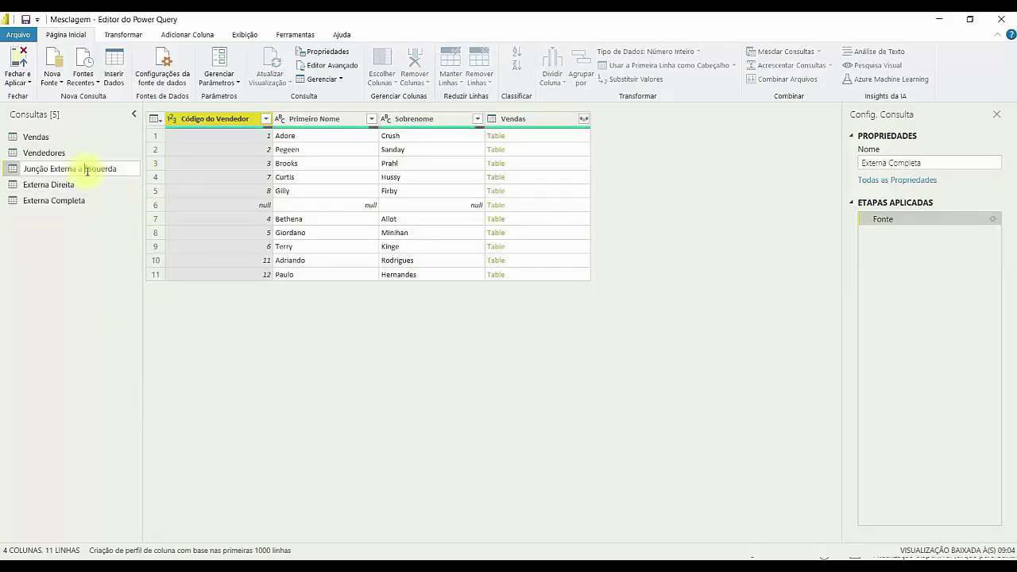
pyautogui.write('Externa Esquerda')
pyautogui.press('Return')
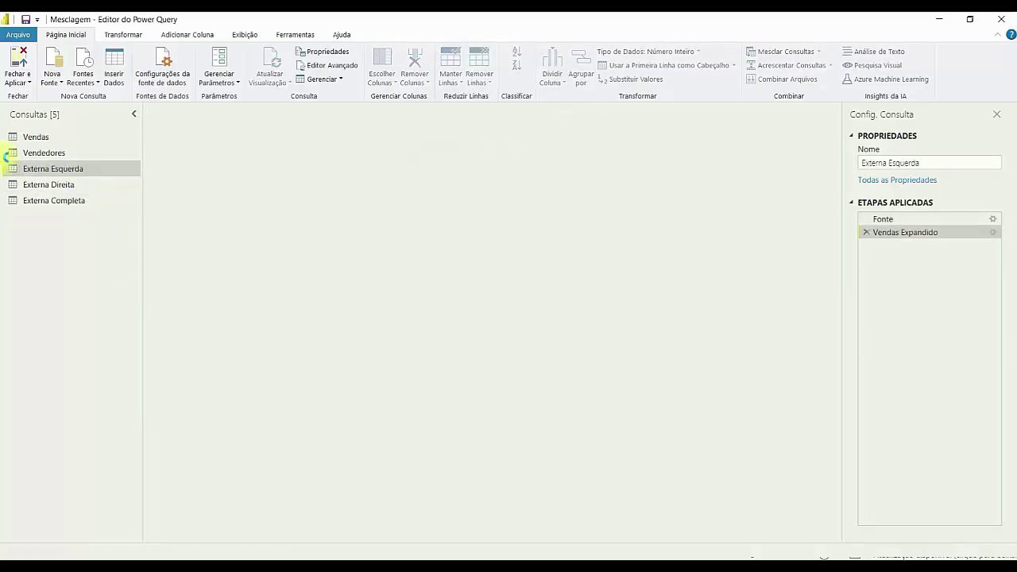
# Step: Expand the Vendas column of Externa Completa into Código do Vendedor, Produtos and Vendas, using the original column name as prefix
pyautogui.click(68, 204)
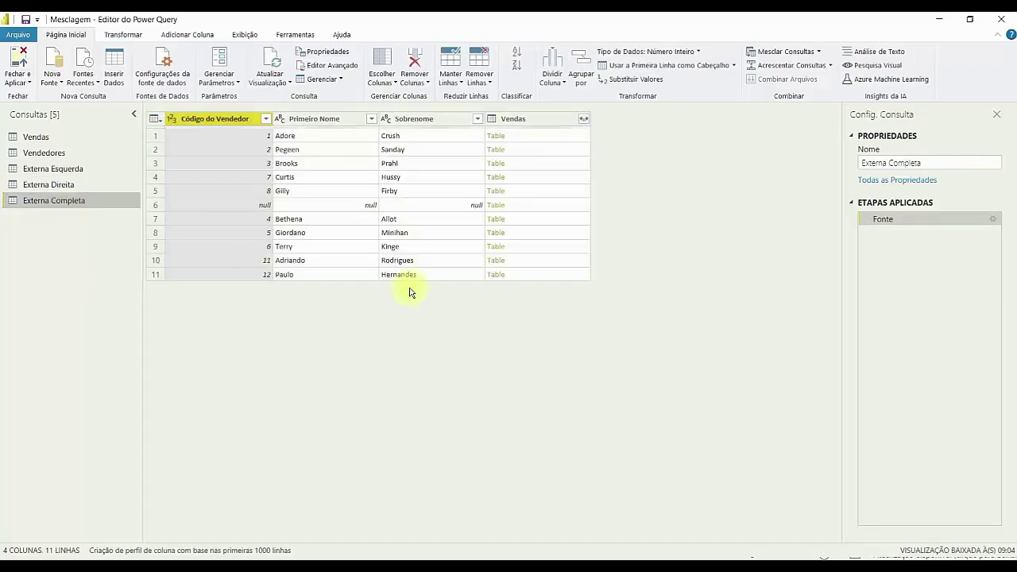
pyautogui.click(585, 121)
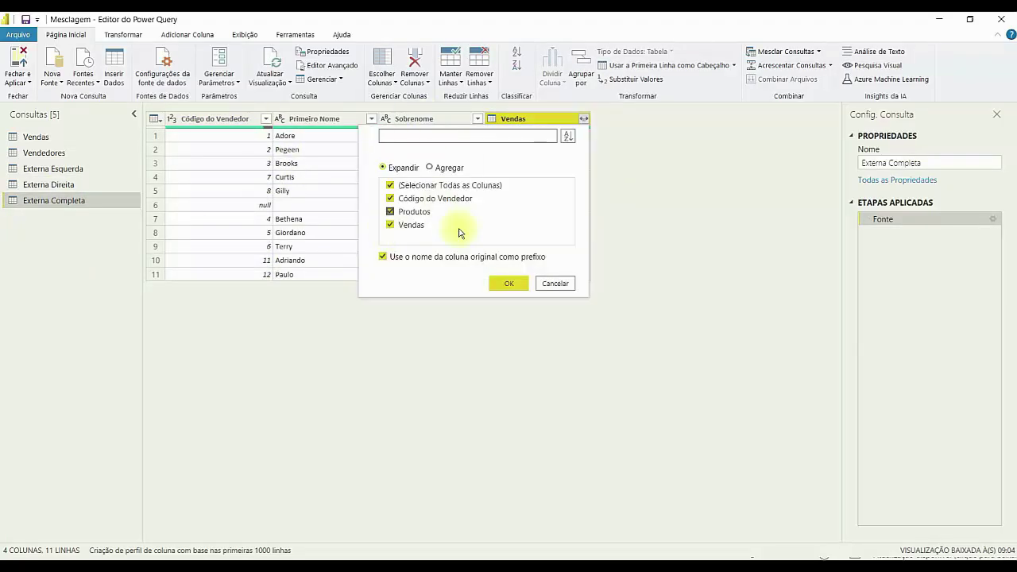
pyautogui.click(513, 283)
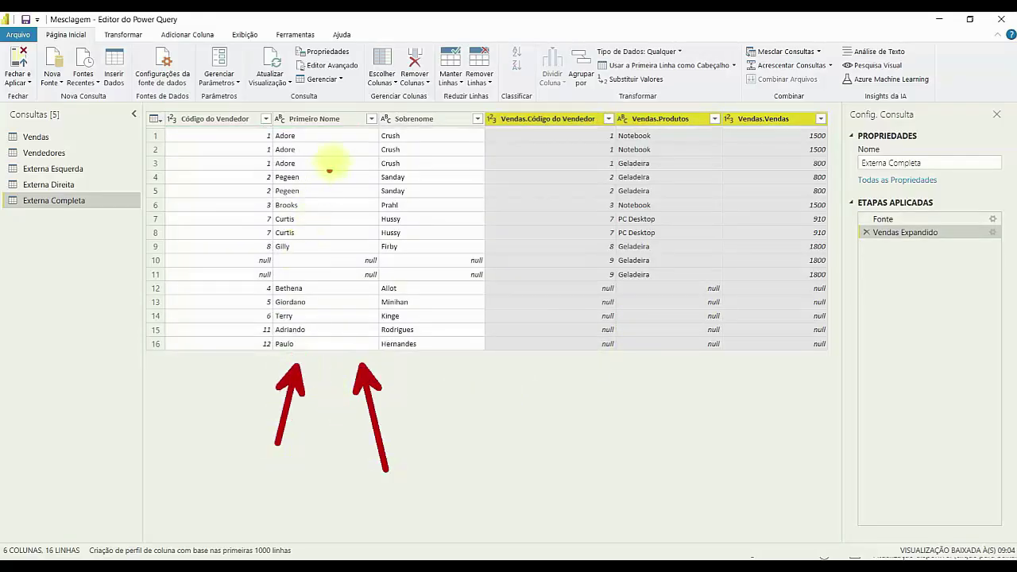
# Step: Examine the Externa Completa result, comparing the seller columns with the Vendas columns for matching rows and null rows on each side
pyautogui.moveTo(154, 104); pyautogui.dragTo(477, 373)
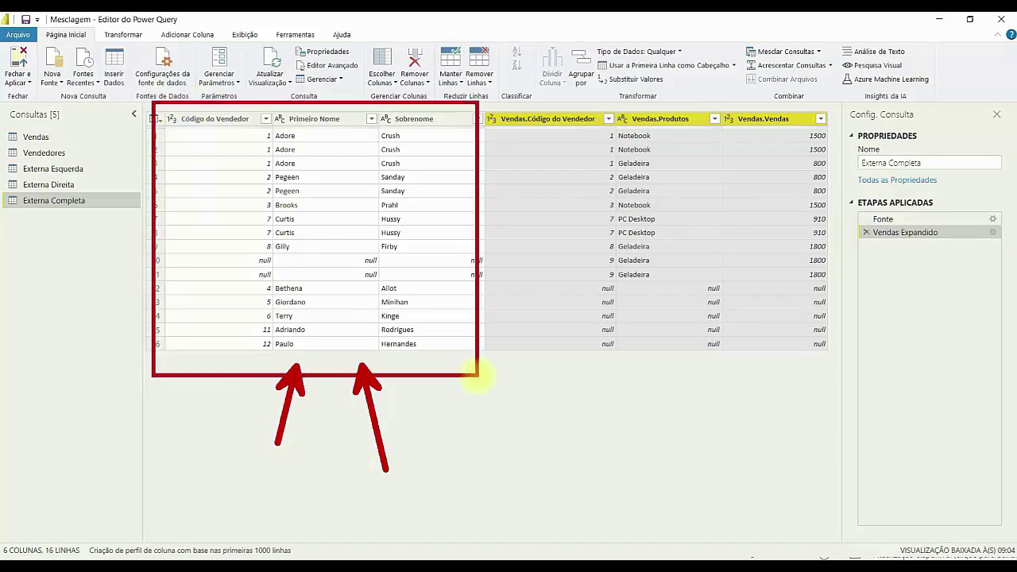
pyautogui.moveTo(480, 95)
pyautogui.mouseDown()
pyautogui.moveTo(518, 199)
pyautogui.moveTo(811, 364)
pyautogui.mouseUp()
pyautogui.hotkey('ctrl', 'z')
pyautogui.hotkey('ctrl', 'z')
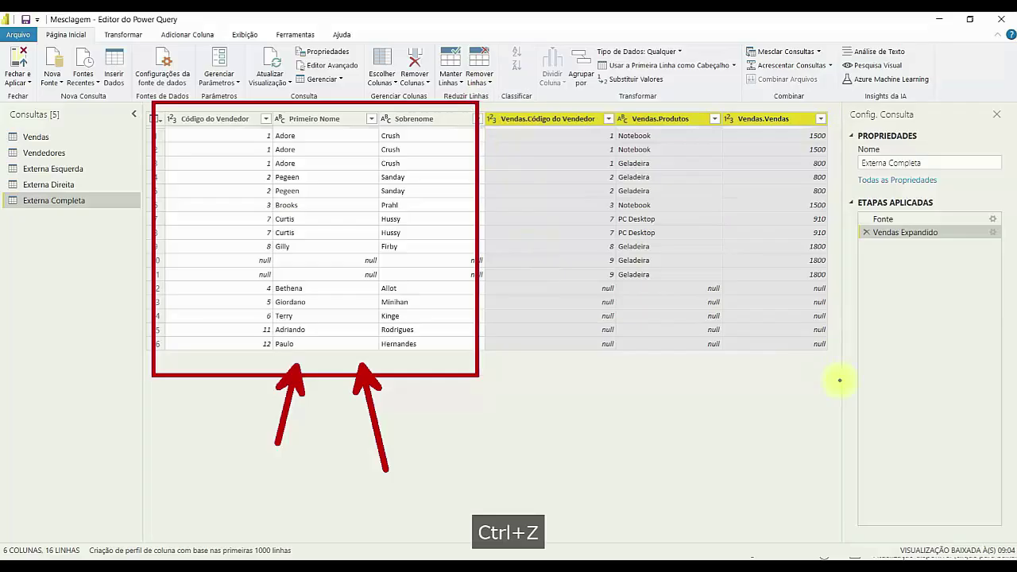
pyautogui.press('Escape')
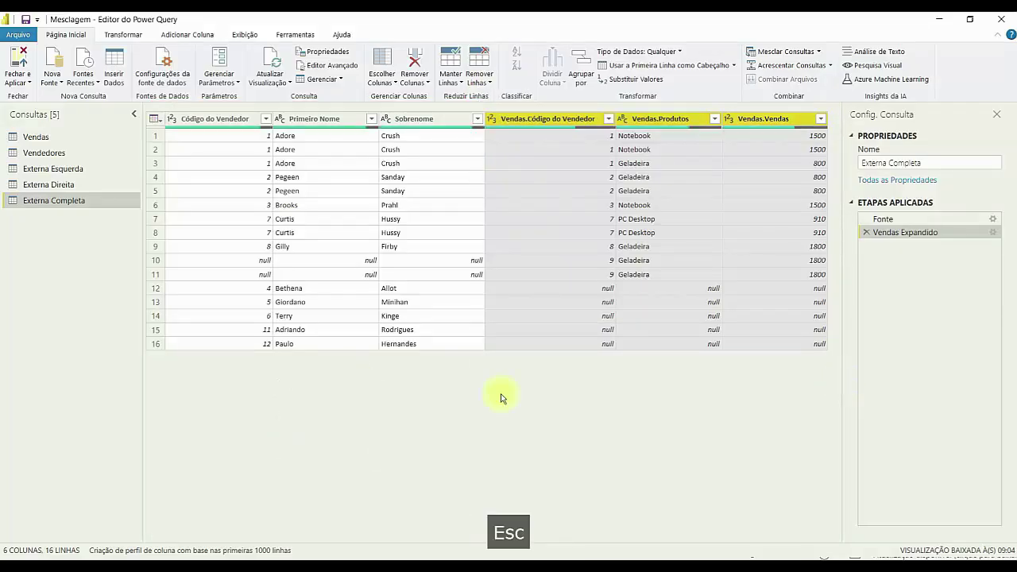
pyautogui.moveTo(150, 109)
pyautogui.mouseDown()
pyautogui.moveTo(374, 337)
pyautogui.moveTo(486, 367)
pyautogui.mouseUp()
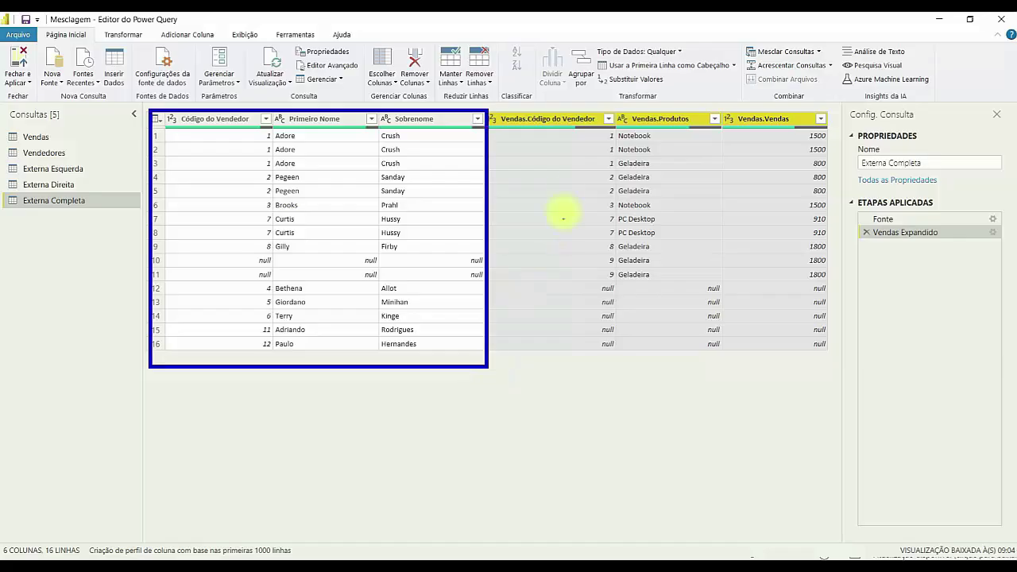
pyautogui.moveTo(583, 138)
pyautogui.mouseDown()
pyautogui.moveTo(547, 138)
pyautogui.moveTo(571, 157)
pyautogui.moveTo(570, 180)
pyautogui.mouseUp()
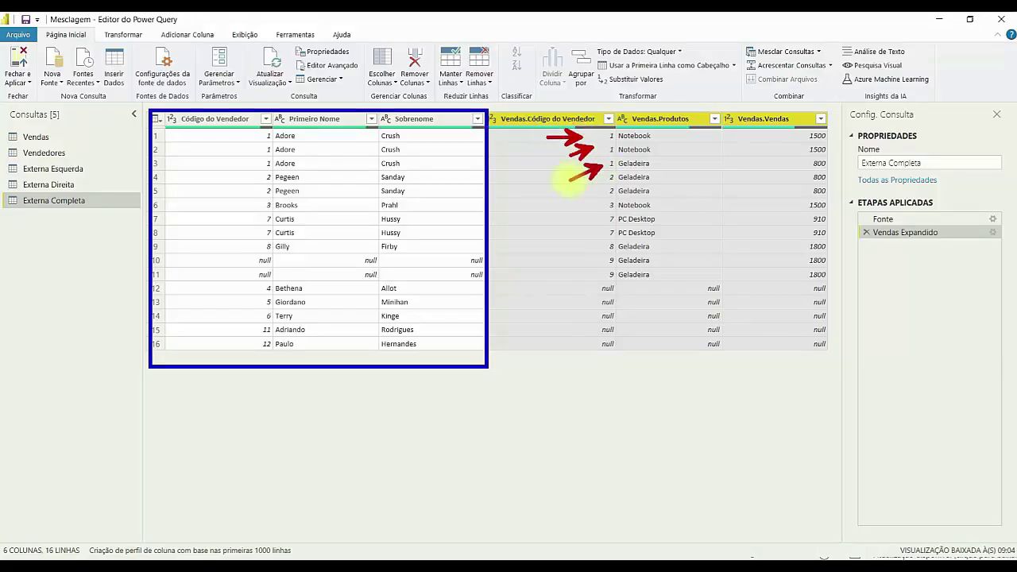
pyautogui.moveTo(607, 260)
pyautogui.mouseDown()
pyautogui.moveTo(579, 251)
pyautogui.moveTo(557, 279)
pyautogui.mouseUp()
pyautogui.moveTo(674, 262); pyautogui.dragTo(738, 275)
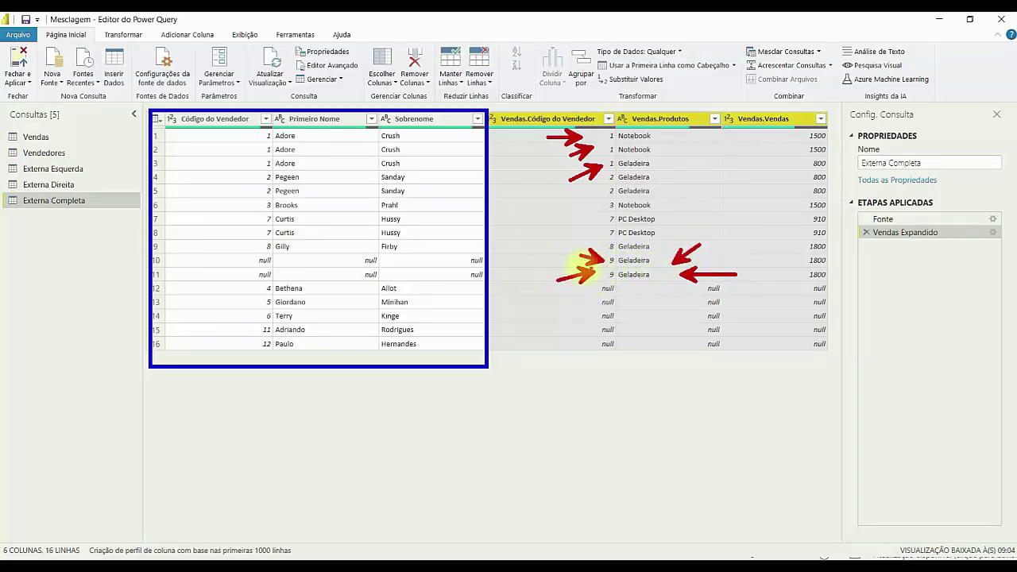
pyautogui.moveTo(242, 260); pyautogui.dragTo(219, 286)
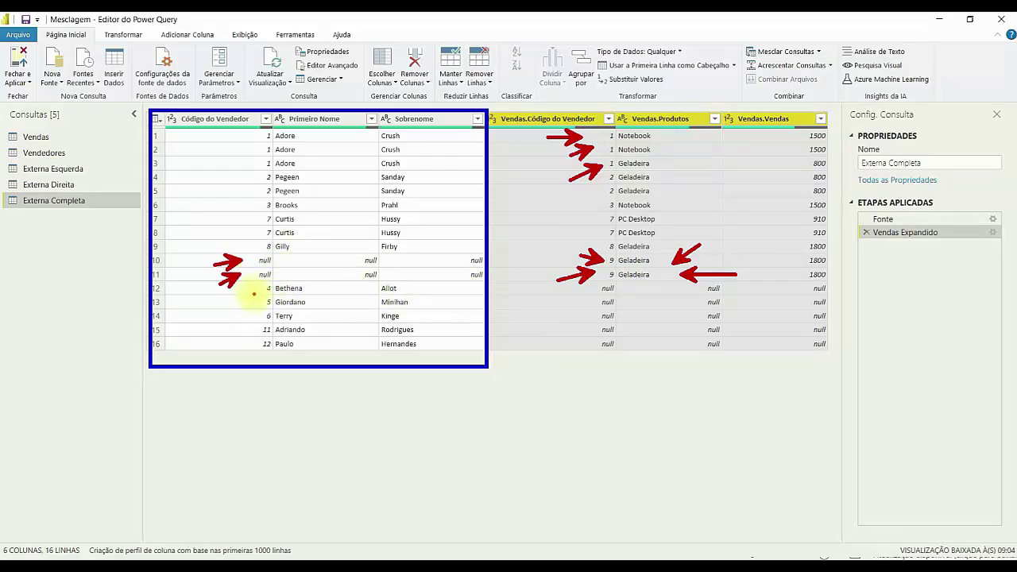
pyautogui.moveTo(253, 288); pyautogui.dragTo(230, 354)
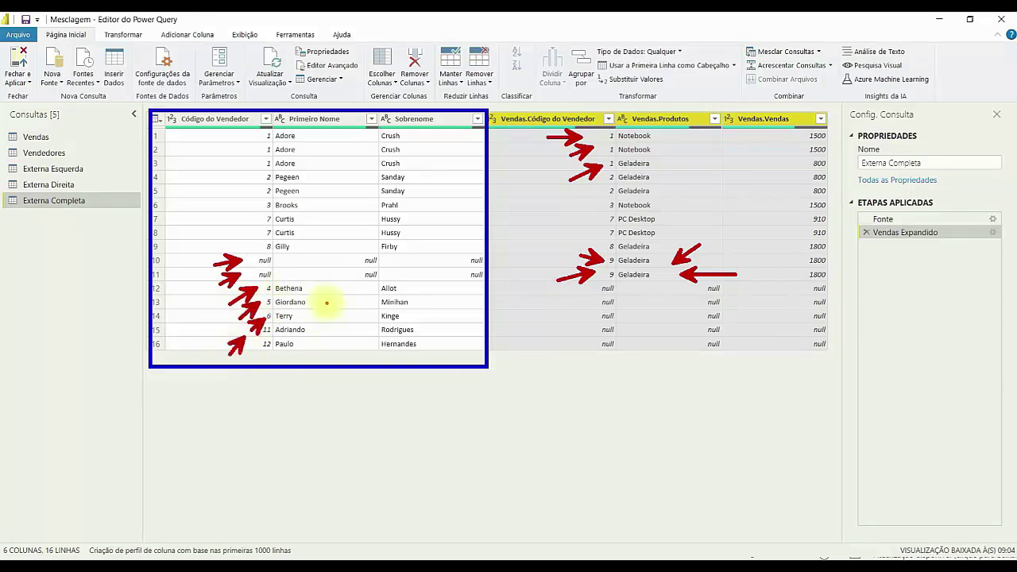
pyautogui.moveTo(580, 293); pyautogui.dragTo(551, 297)
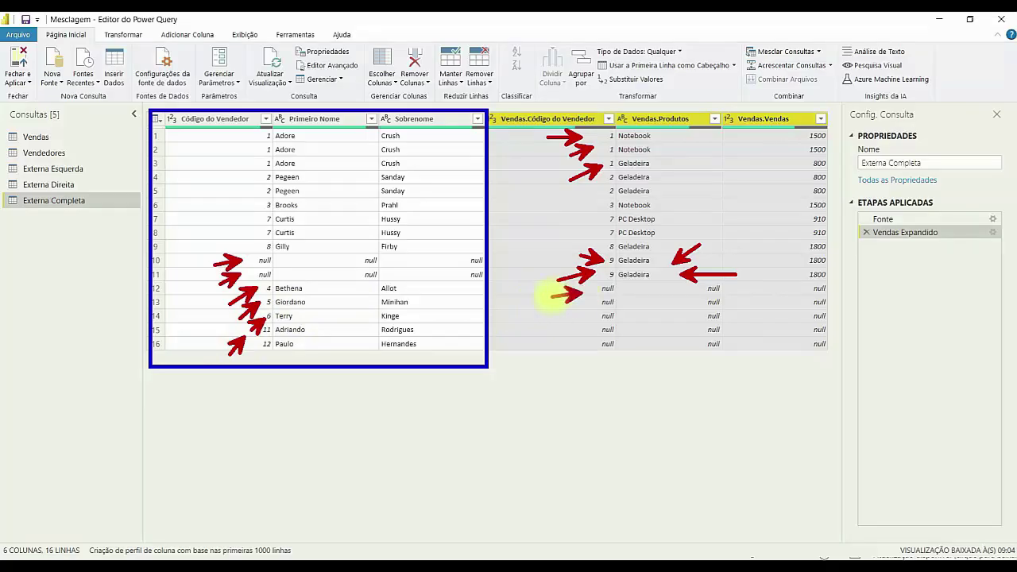
pyautogui.moveTo(579, 305)
pyautogui.mouseDown()
pyautogui.moveTo(551, 327)
pyautogui.moveTo(586, 342)
pyautogui.moveTo(582, 354)
pyautogui.mouseUp()
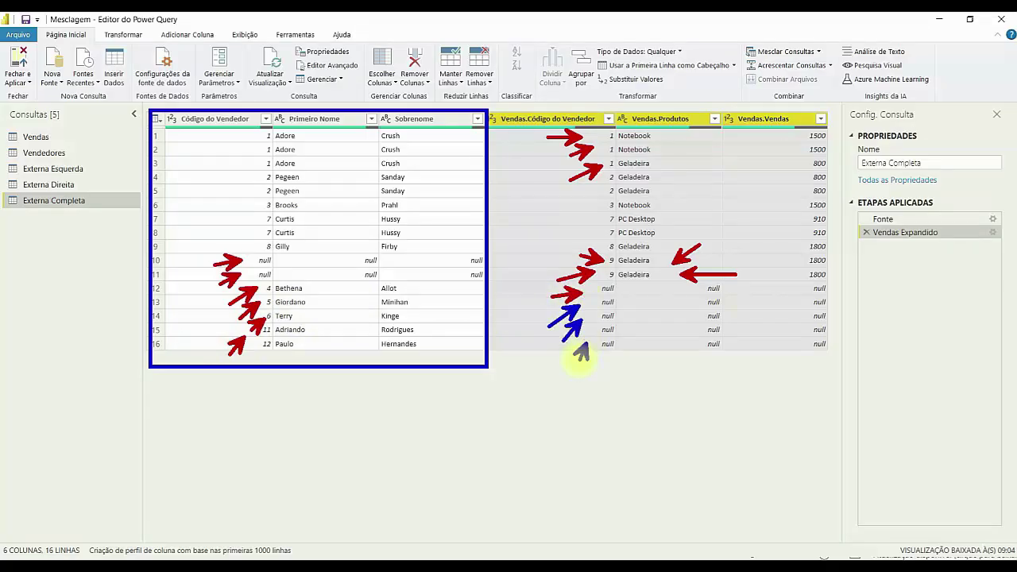
pyautogui.hotkey('ctrl', 'z')
pyautogui.hotkey('ctrl', 'z')
pyautogui.hotkey('ctrl', 'z')
pyautogui.hotkey('ctrl', 'z')
pyautogui.moveTo(500, 279)
pyautogui.mouseDown()
pyautogui.moveTo(693, 369)
pyautogui.moveTo(811, 395)
pyautogui.mouseUp()
pyautogui.press('Escape')
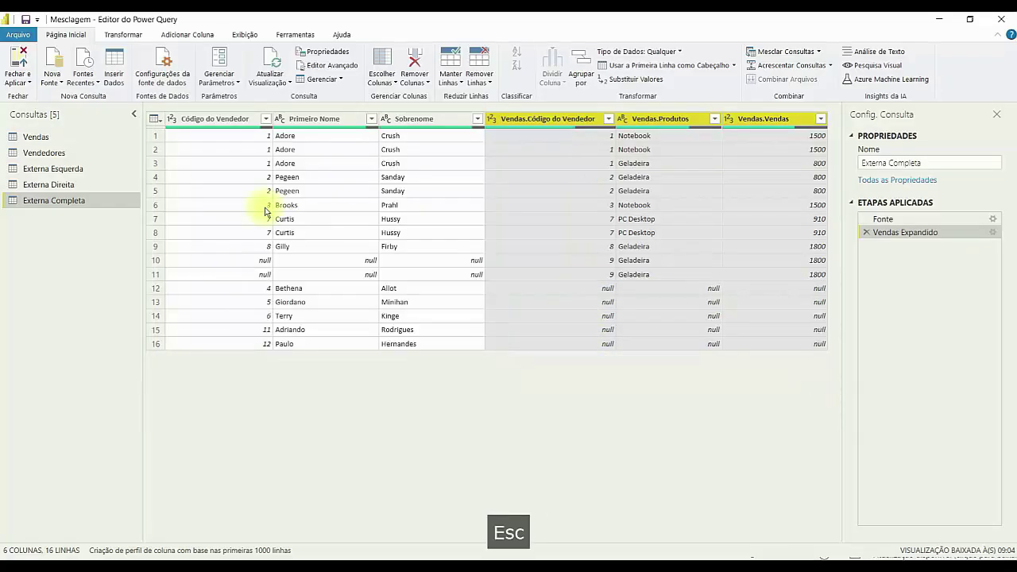
# Step: Compare Externa Completa with the Externa Esquerda and Externa Direita queries, focusing on the null blocks of both tables
pyautogui.hotkey('ctrl', '2')
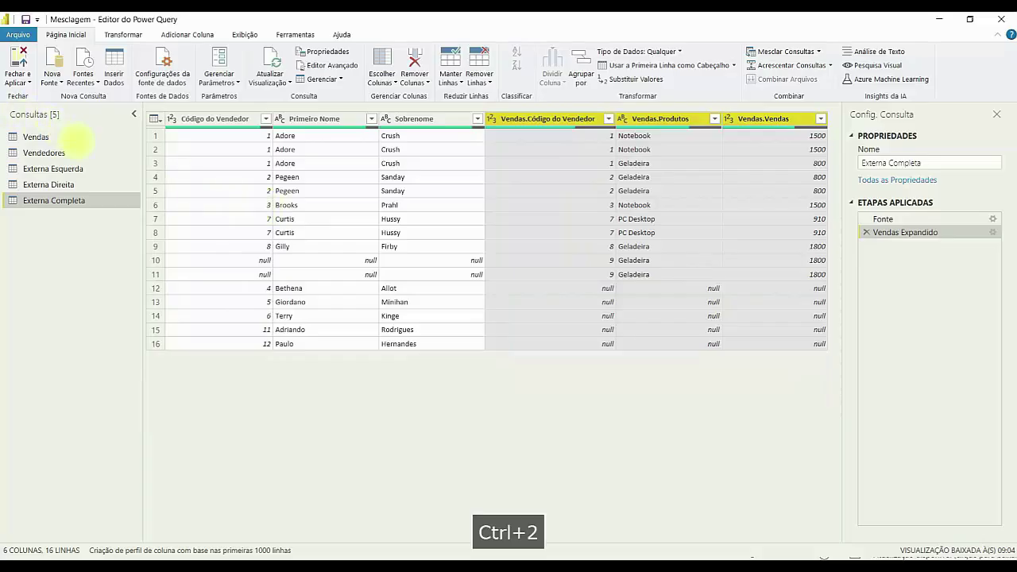
pyautogui.moveTo(91, 167); pyautogui.dragTo(149, 142)
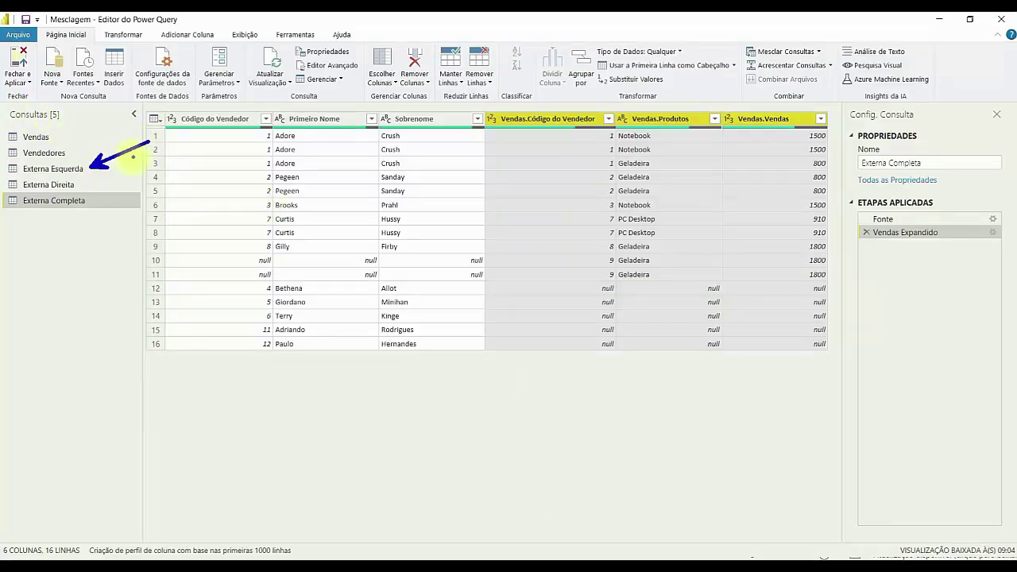
pyautogui.moveTo(84, 182); pyautogui.dragTo(157, 188)
pyautogui.press('Escape')
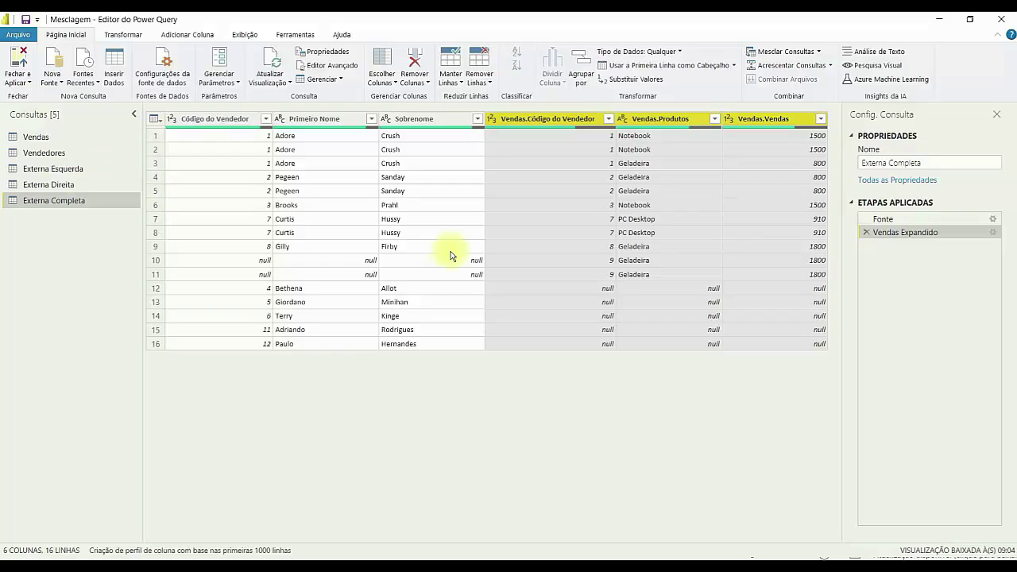
pyautogui.hotkey('ctrl', '2')
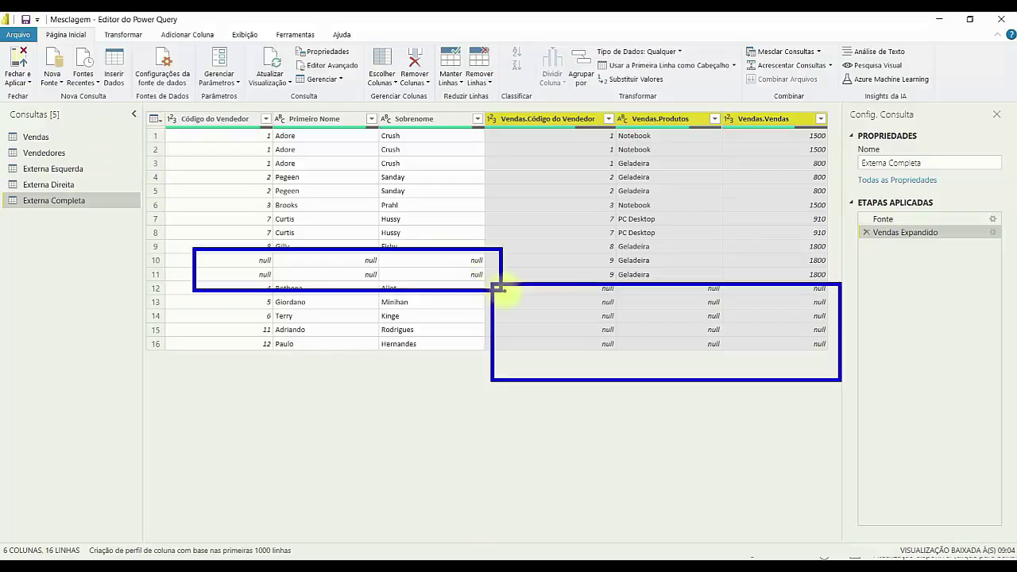
pyautogui.press('Escape')
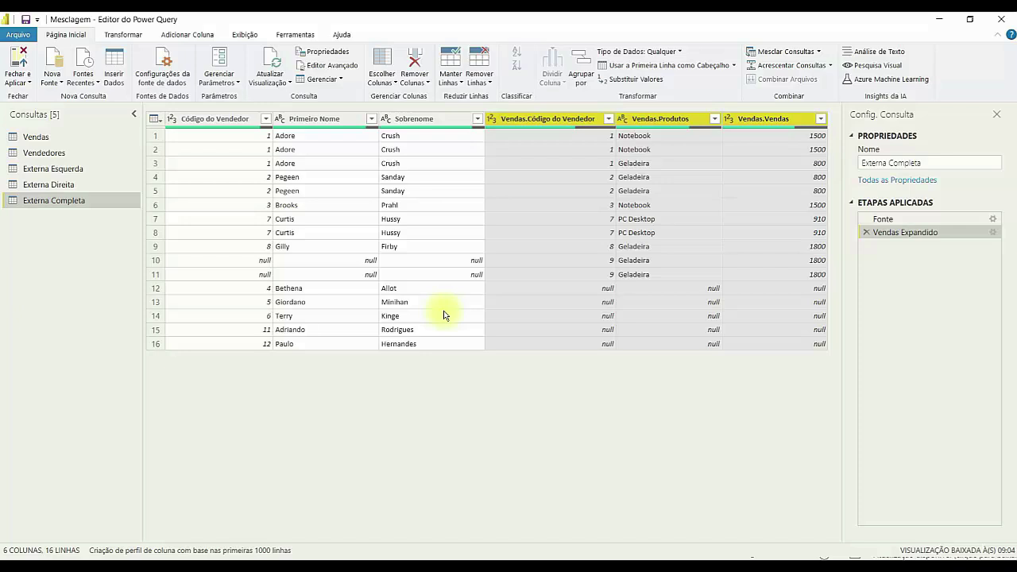
# Step: Start merging Vendedores with Vendas as a new query, matching the Código do Vendedor column of both tables
pyautogui.click(44, 153)
pyautogui.click(818, 51)
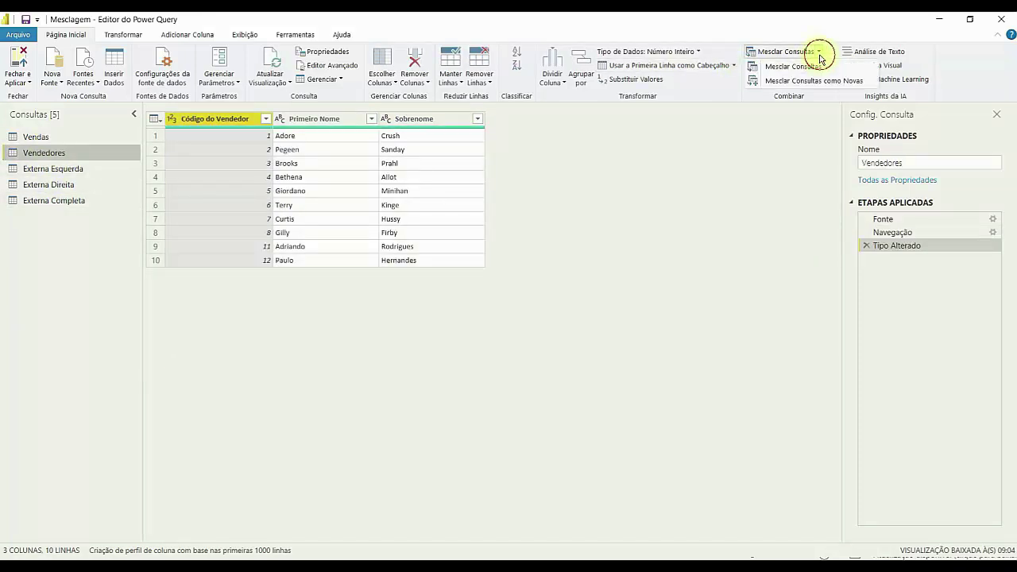
pyautogui.click(809, 82)
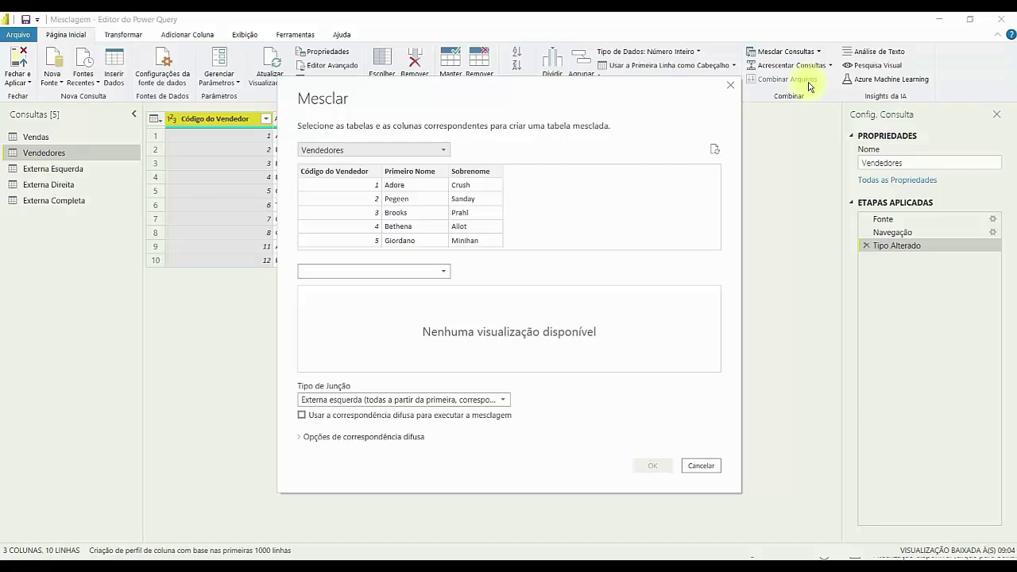
pyautogui.click(323, 180)
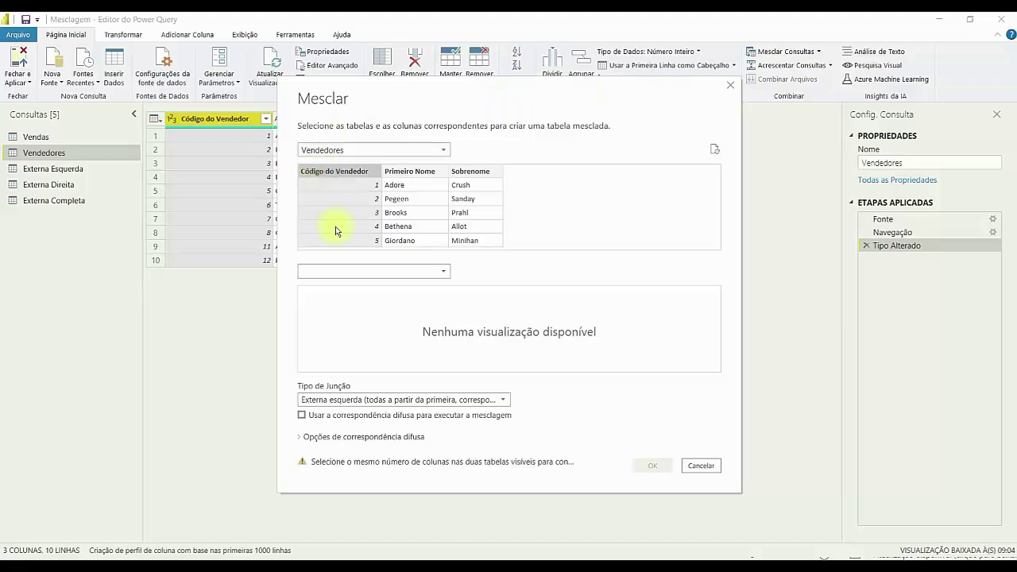
pyautogui.click(343, 275)
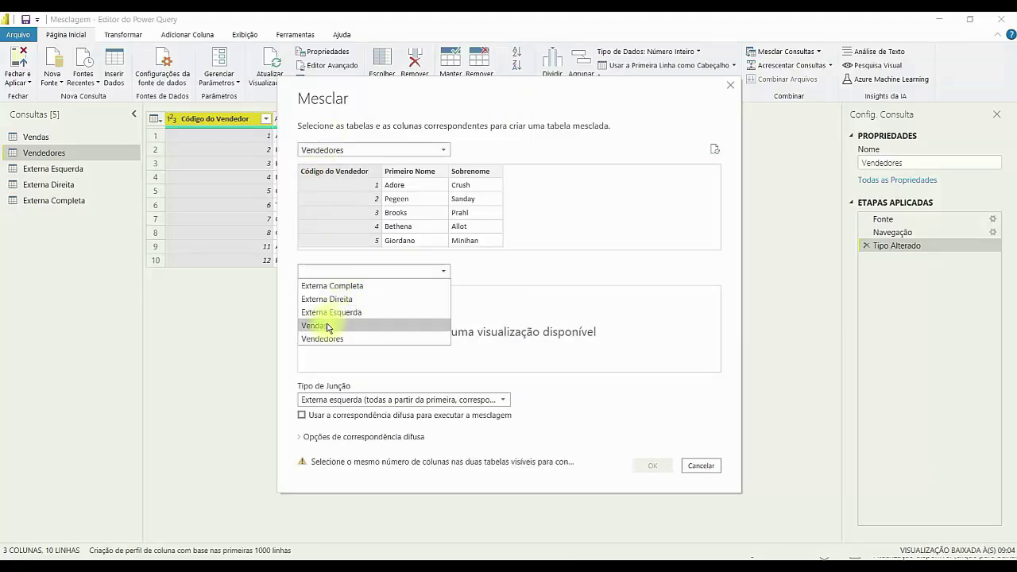
pyautogui.click(318, 325)
pyautogui.click(329, 293)
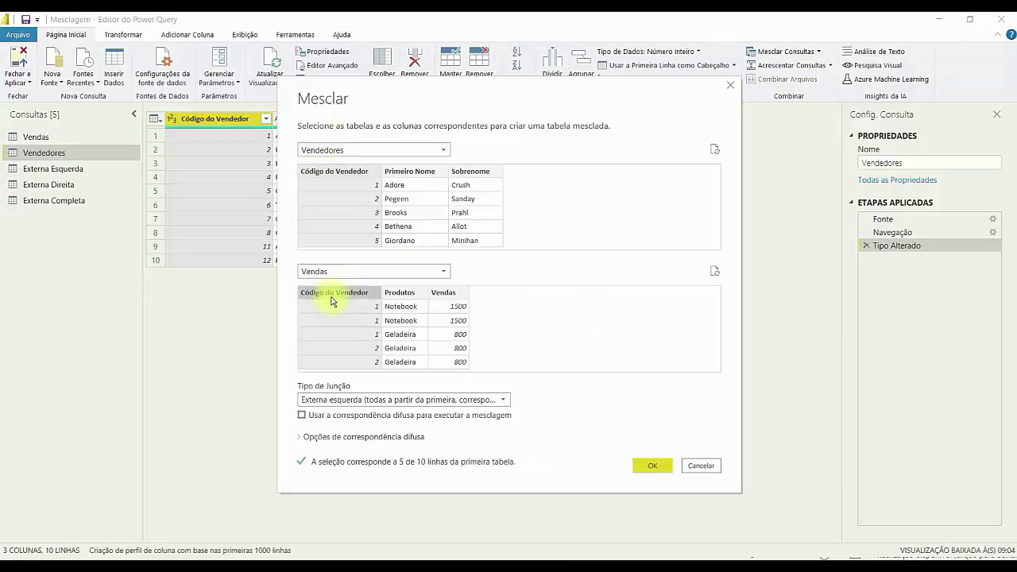
# Step: Set the join type to Interna (apenas linhas correspondentes), review the two tables, and create the merged query
pyautogui.click(328, 403)
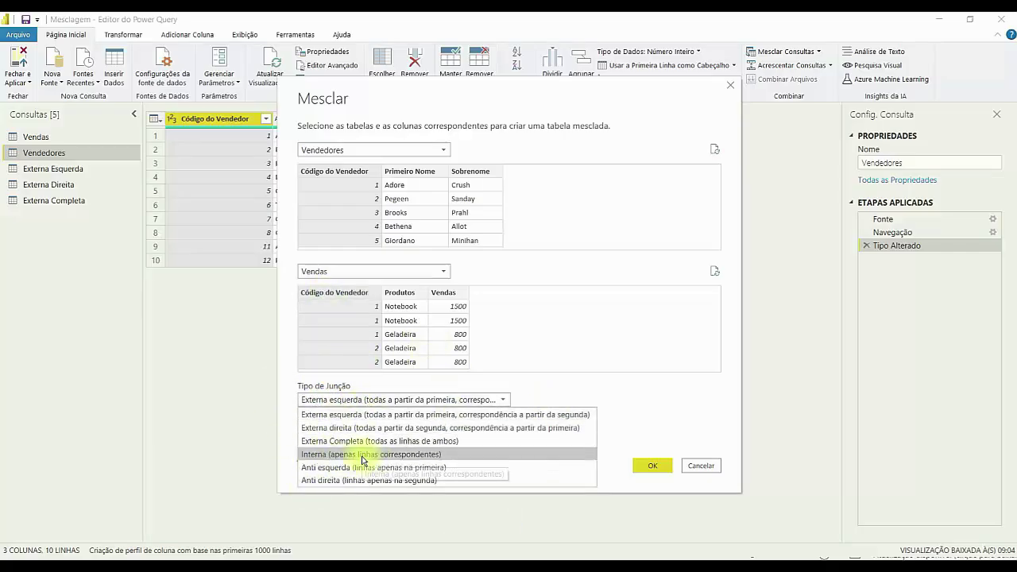
pyautogui.click(321, 457)
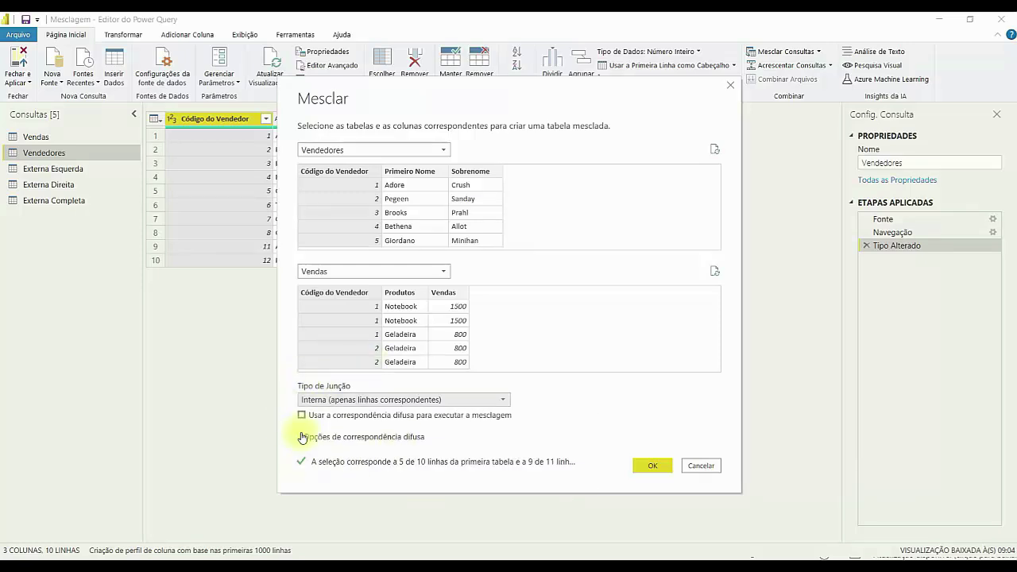
pyautogui.hotkey('ctrl', '2')
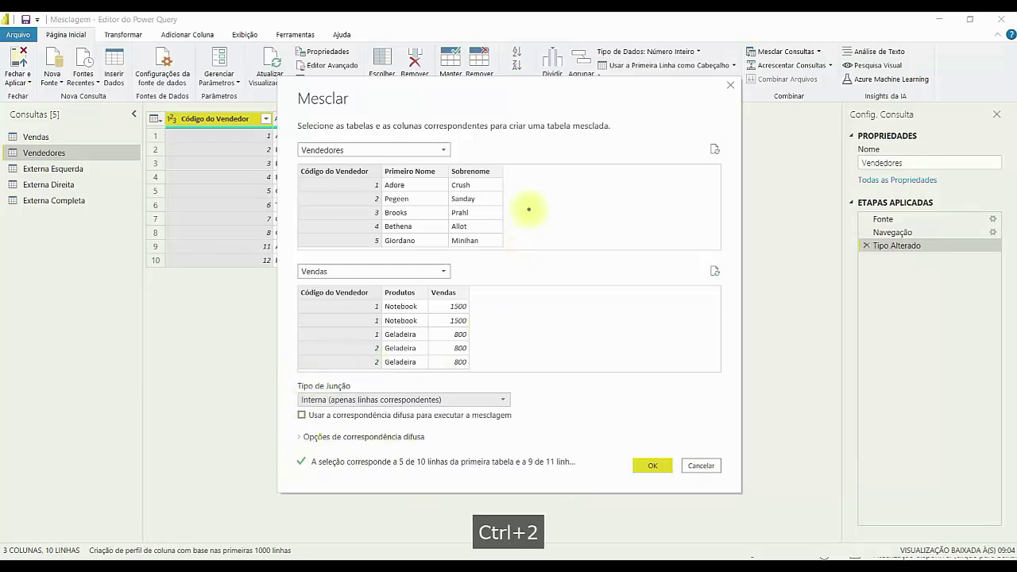
pyautogui.moveTo(527, 207); pyautogui.dragTo(602, 164)
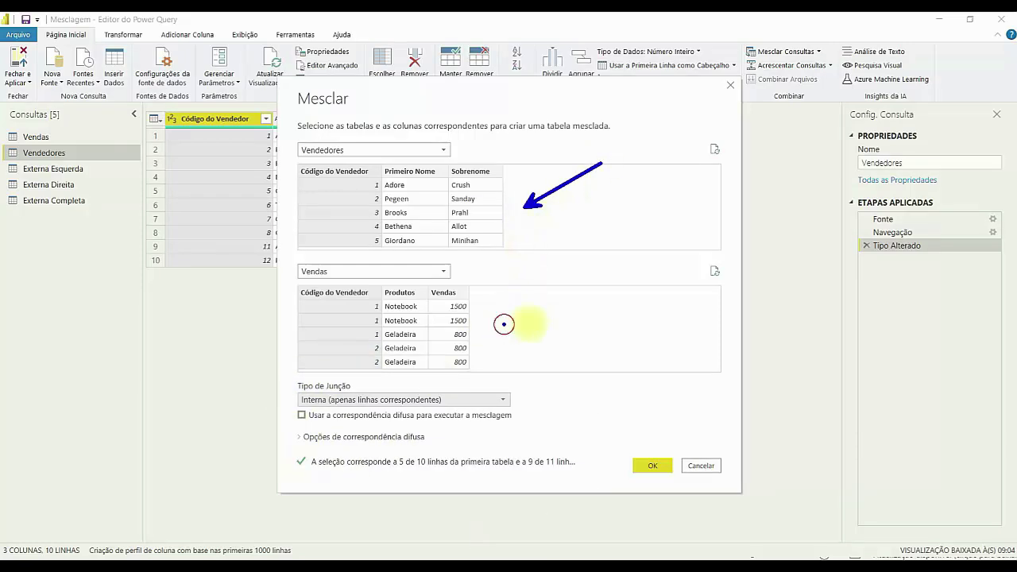
pyautogui.moveTo(503, 323); pyautogui.dragTo(640, 297)
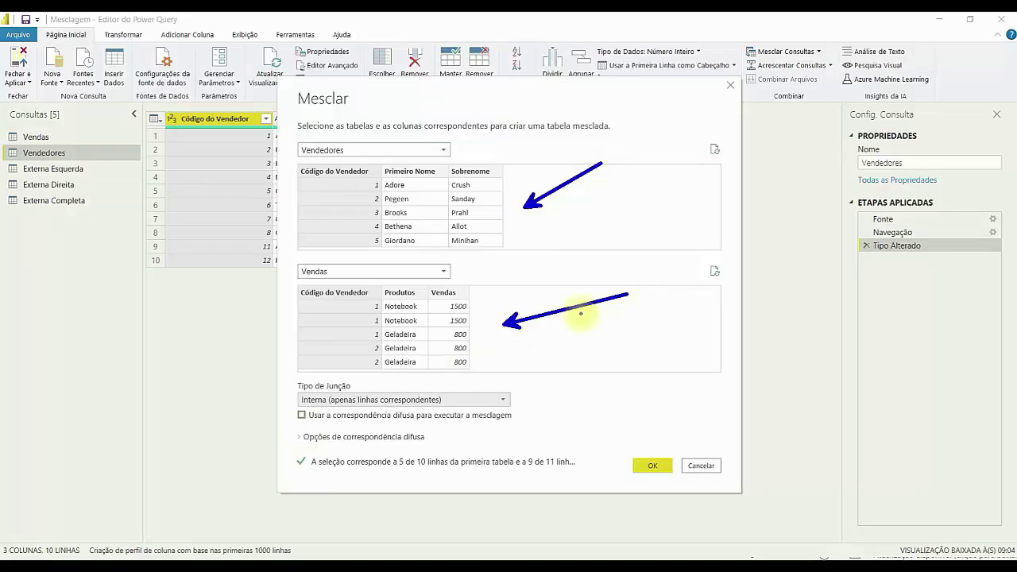
pyautogui.press('Escape')
pyautogui.click(651, 466)
pyautogui.click(820, 52)
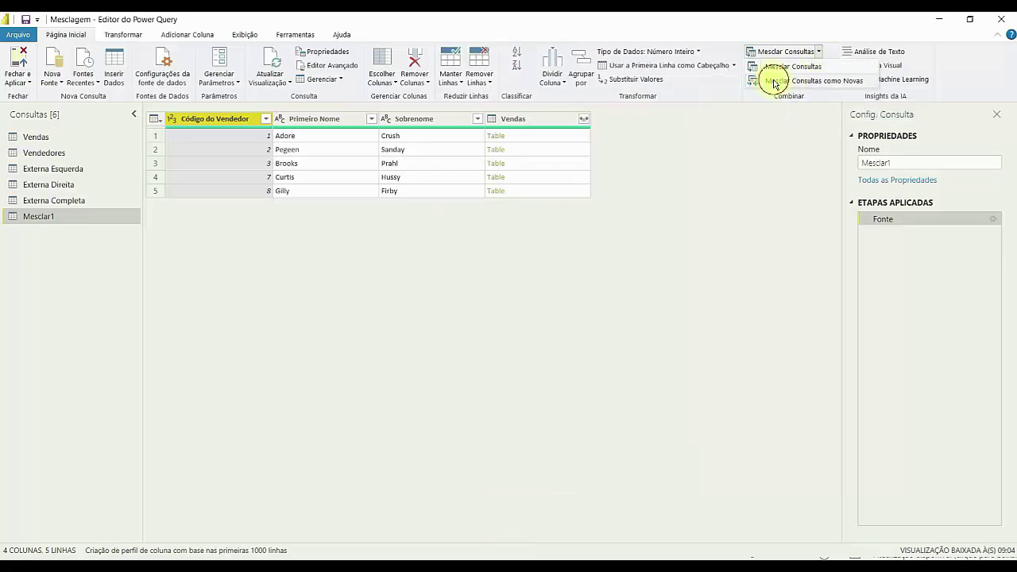
pyautogui.click(773, 81)
pyautogui.click(362, 400)
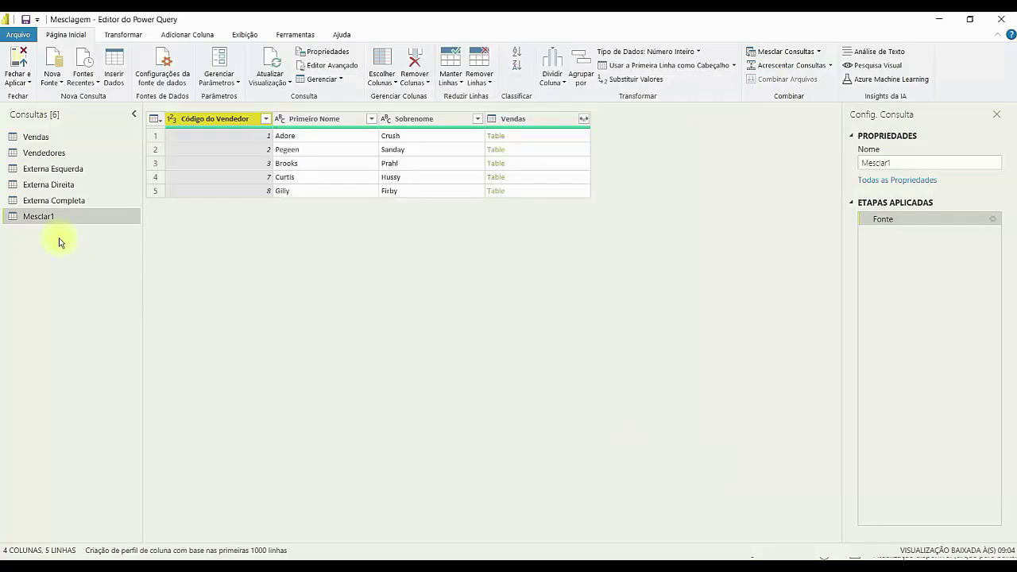
pyautogui.click(710, 469)
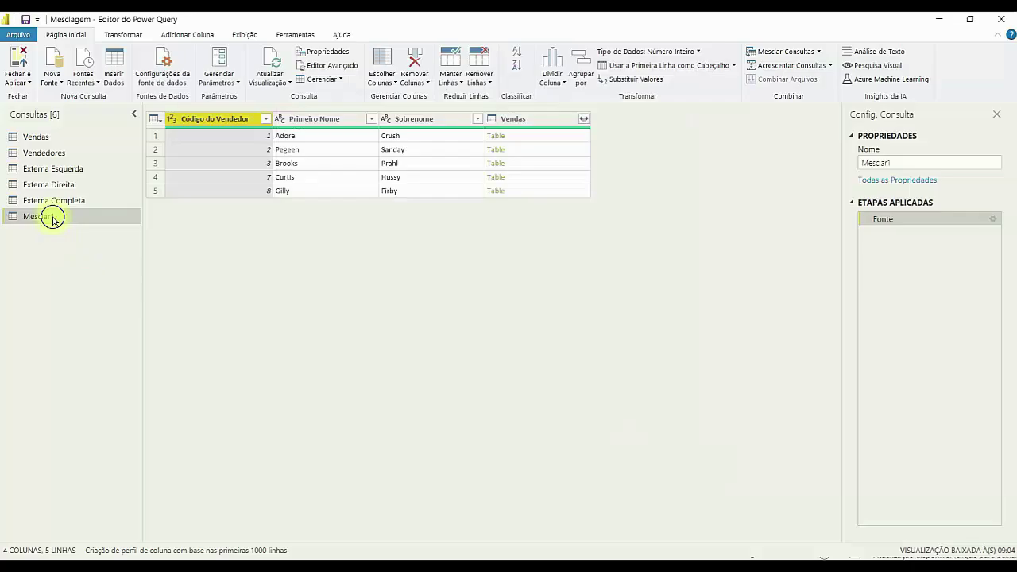
# Step: Rename the Mesclar1 query as Interna
pyautogui.rightClick(55, 220)
pyautogui.click(84, 263)
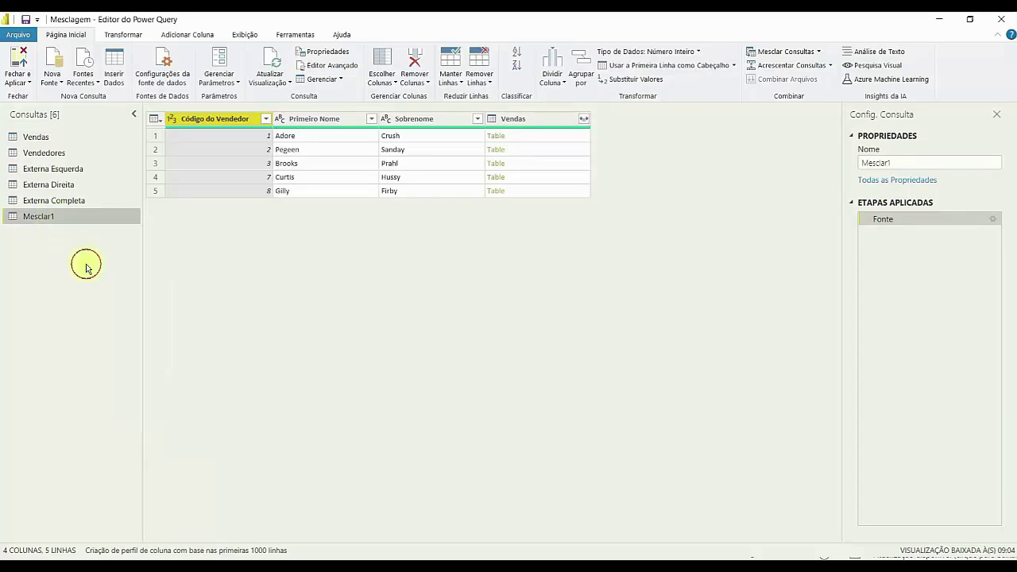
pyautogui.write('Interna')
pyautogui.press('Return')
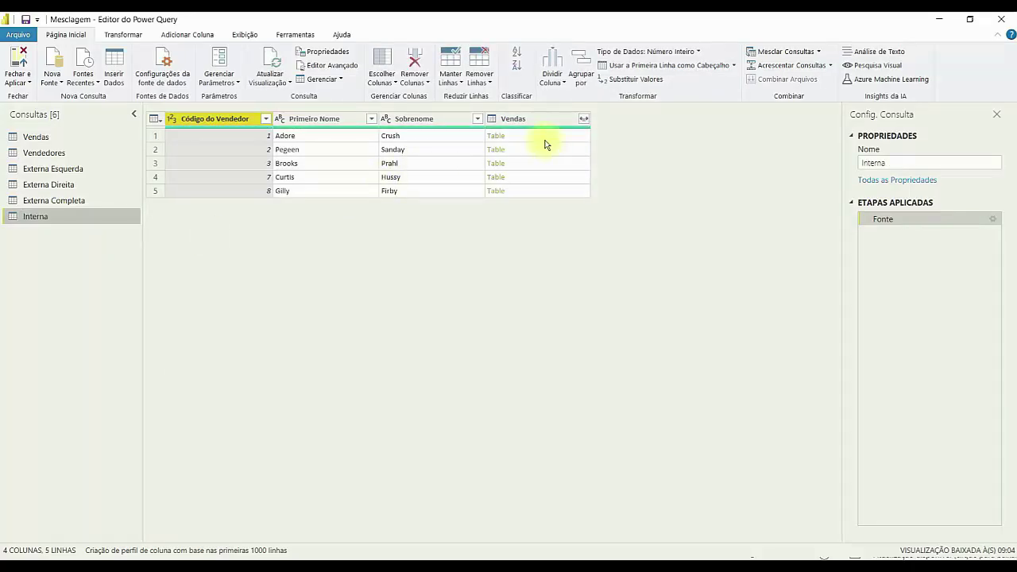
# Step: Expand the Vendas column of Interna into Código do Vendedor, Produtos and Vendas, prefixed with the original column name, and review the seller columns
pyautogui.click(585, 123)
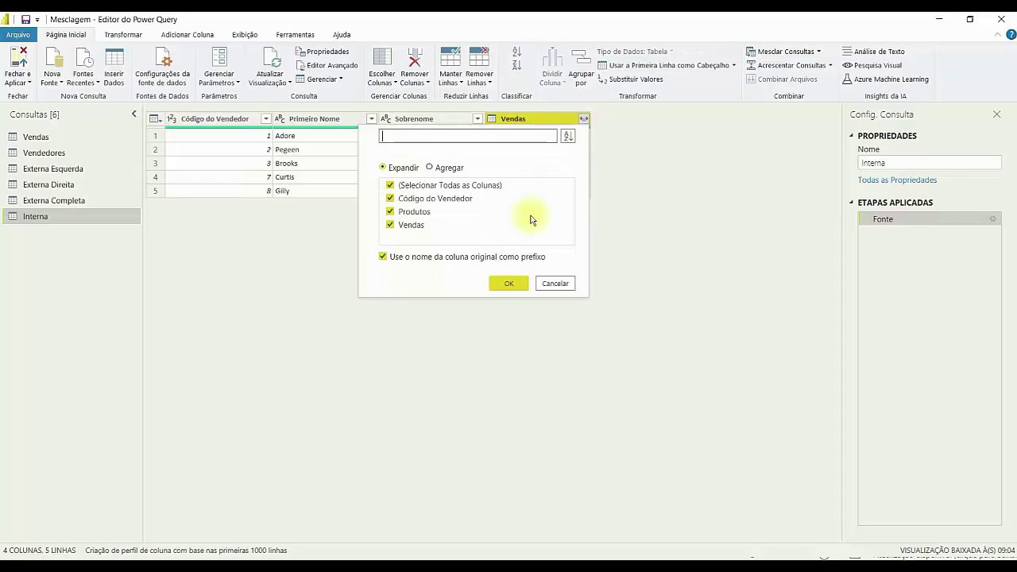
pyautogui.click(510, 286)
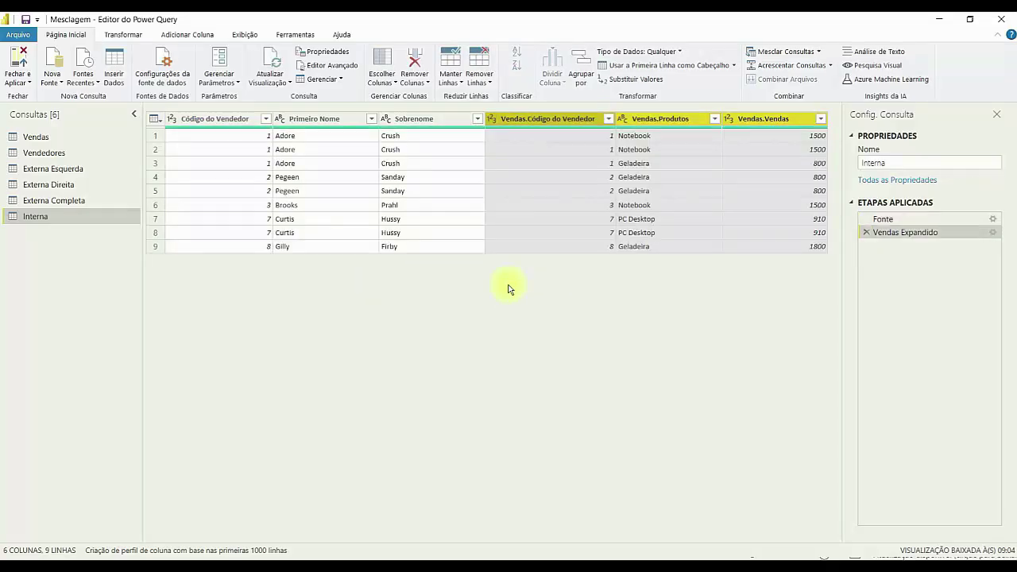
pyautogui.hotkey('ctrl', '2')
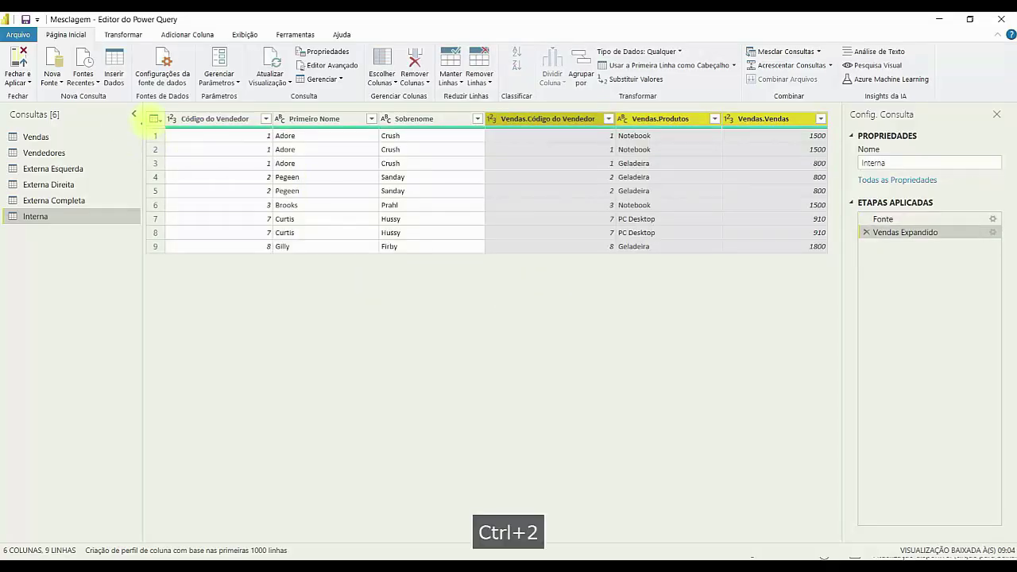
pyautogui.moveTo(136, 109)
pyautogui.mouseDown()
pyautogui.moveTo(357, 257)
pyautogui.moveTo(470, 270)
pyautogui.mouseUp()
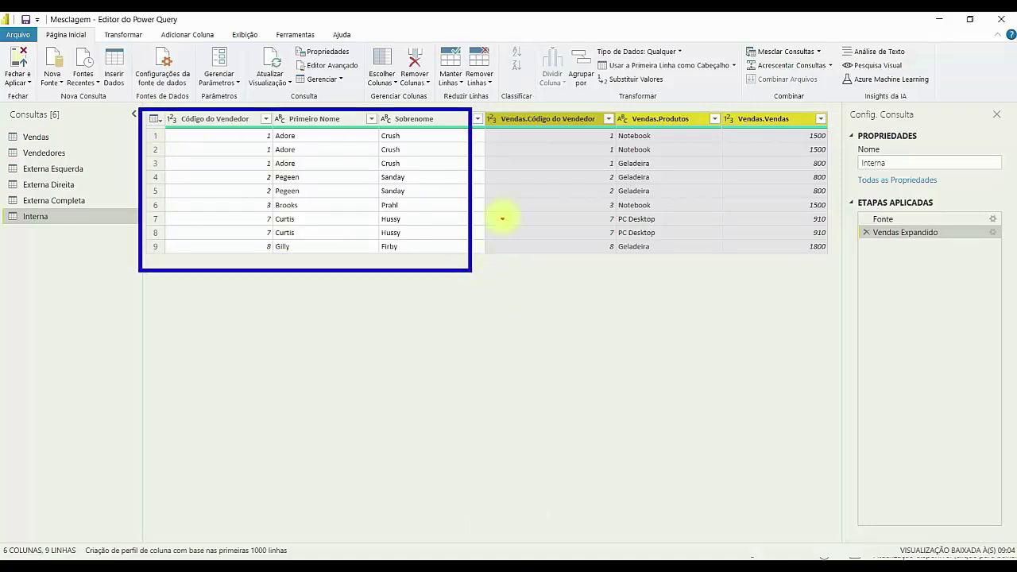
# Step: Compare the seller columns with the expanded Vendas columns row by row in the Interna result
pyautogui.moveTo(481, 106)
pyautogui.mouseDown()
pyautogui.moveTo(653, 276)
pyautogui.moveTo(835, 276)
pyautogui.mouseUp()
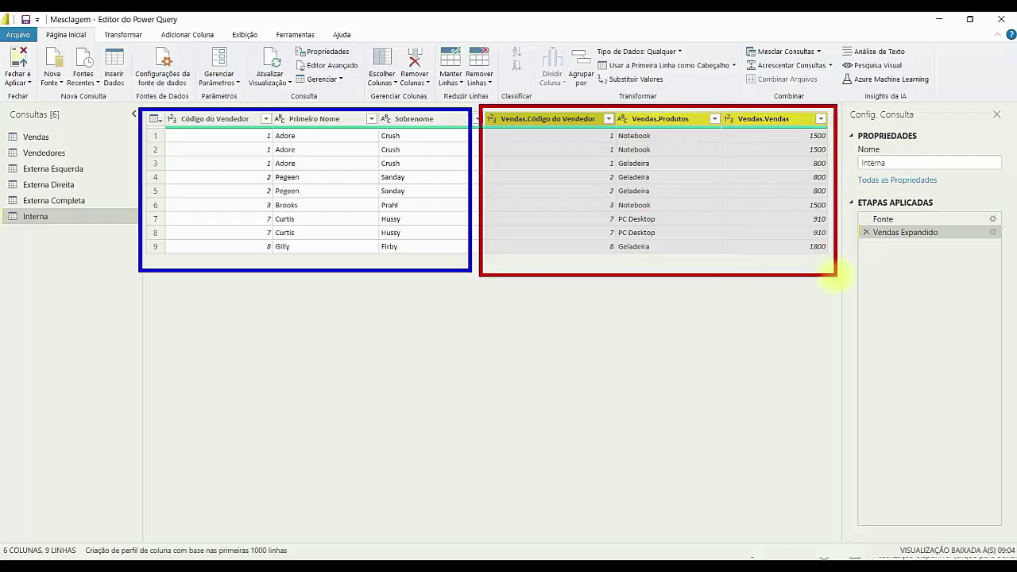
pyautogui.moveTo(254, 137)
pyautogui.mouseDown()
pyautogui.moveTo(189, 138)
pyautogui.moveTo(218, 179)
pyautogui.mouseUp()
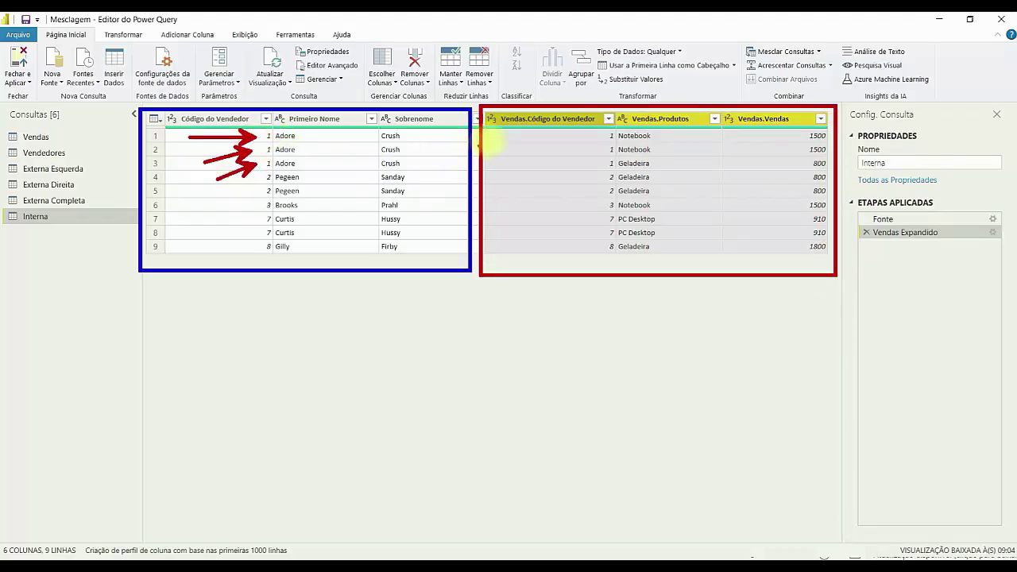
pyautogui.moveTo(569, 134)
pyautogui.mouseDown()
pyautogui.moveTo(546, 144)
pyautogui.moveTo(569, 170)
pyautogui.mouseUp()
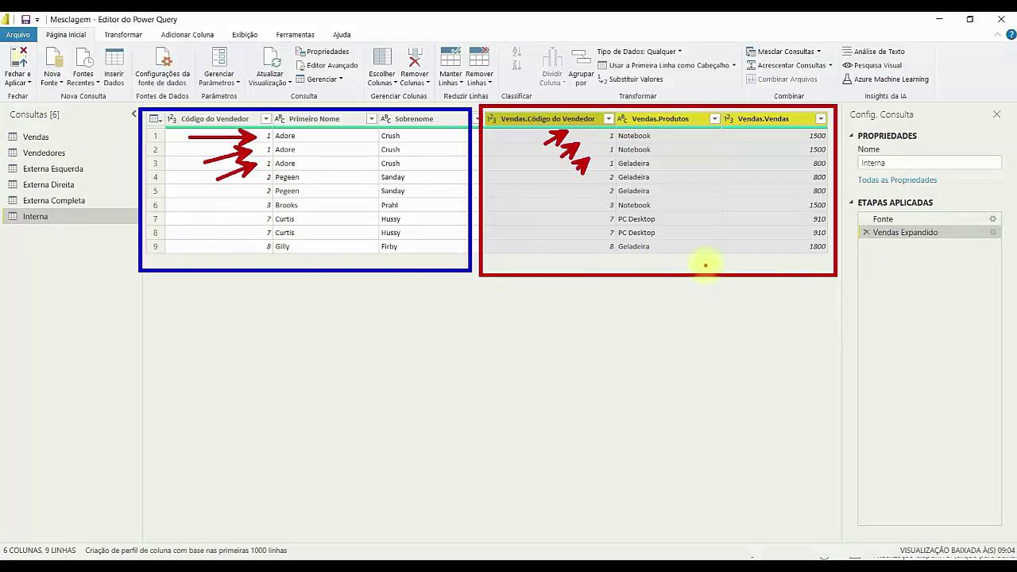
pyautogui.moveTo(706, 266); pyautogui.dragTo(706, 338)
pyautogui.moveTo(620, 267); pyautogui.dragTo(582, 348)
pyautogui.moveTo(346, 256); pyautogui.dragTo(359, 318)
pyautogui.moveTo(288, 260); pyautogui.dragTo(262, 316)
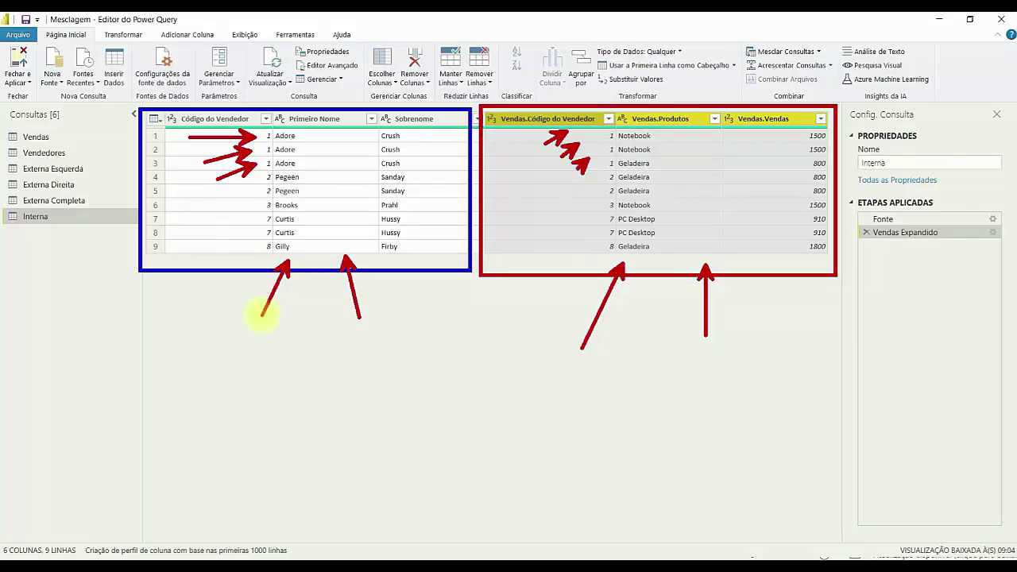
pyautogui.press('Escape')
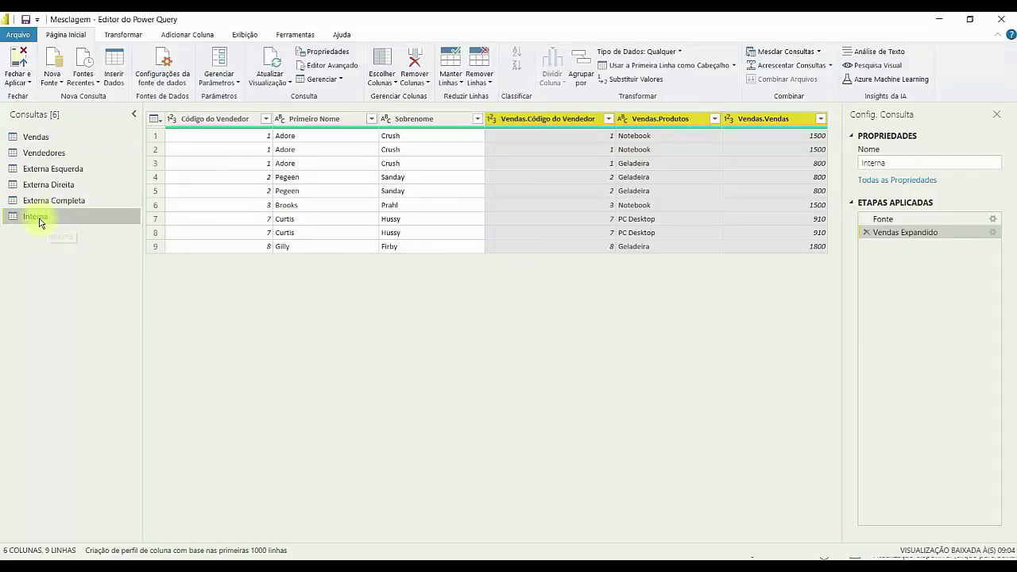
pyautogui.click(76, 202)
pyautogui.click(36, 216)
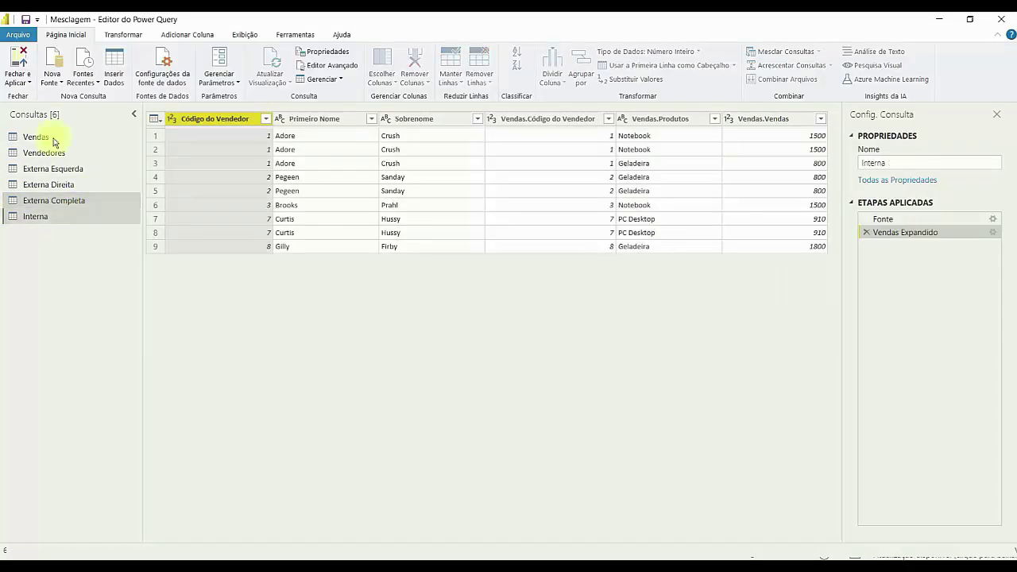
pyautogui.click(54, 139)
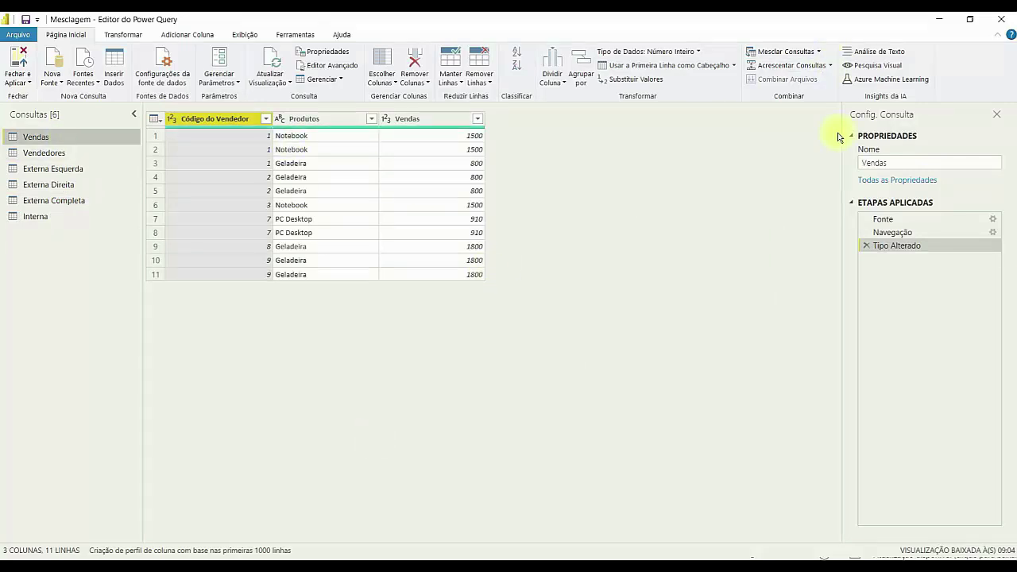
pyautogui.click(819, 52)
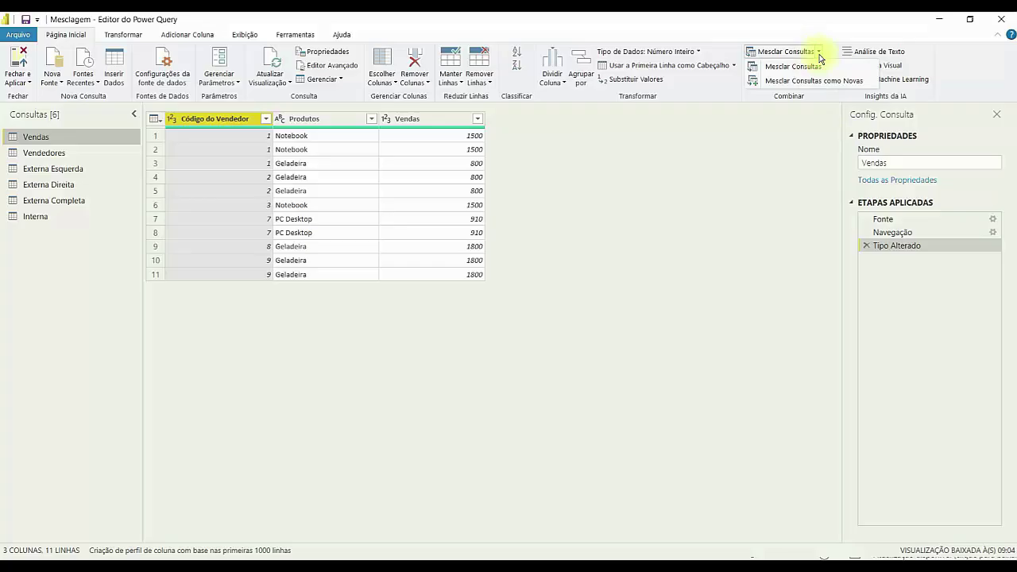
# Step: Start merging Vendedores with Vendas as a new query, matching the Código do Vendedor column of both tables
pyautogui.click(46, 156)
pyautogui.click(46, 154)
pyautogui.click(819, 52)
pyautogui.click(827, 82)
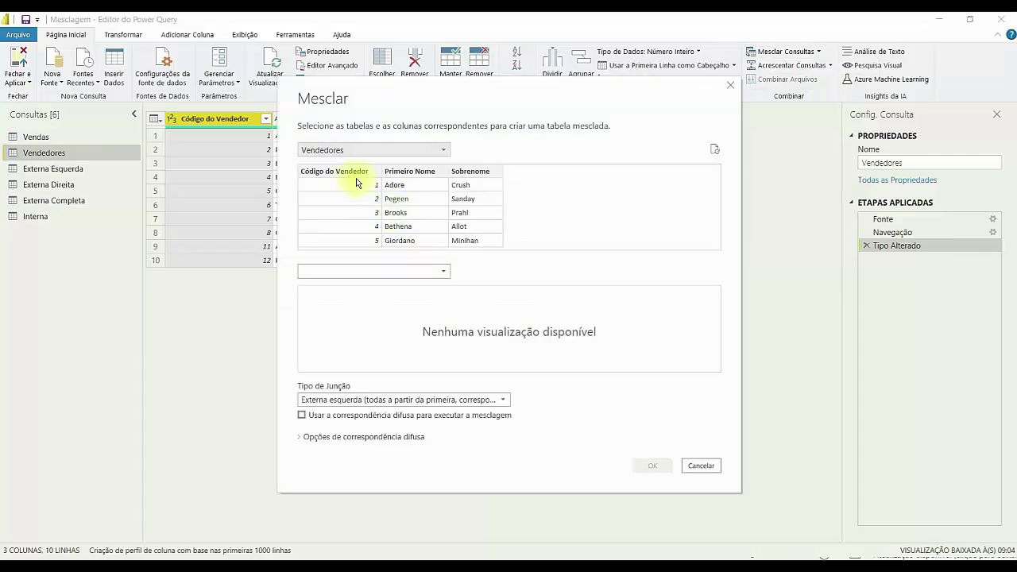
pyautogui.click(352, 170)
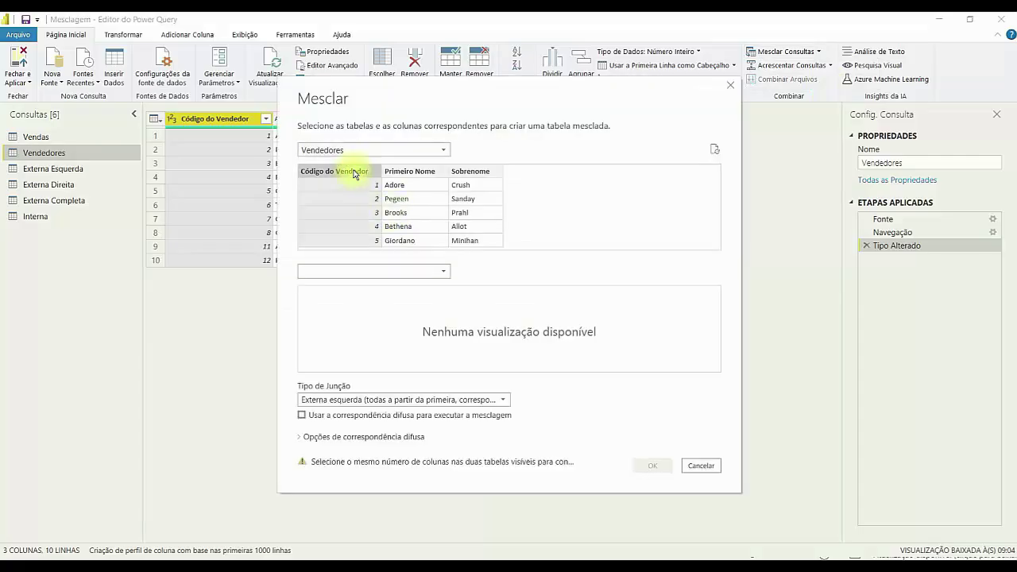
pyautogui.click(348, 271)
pyautogui.click(327, 338)
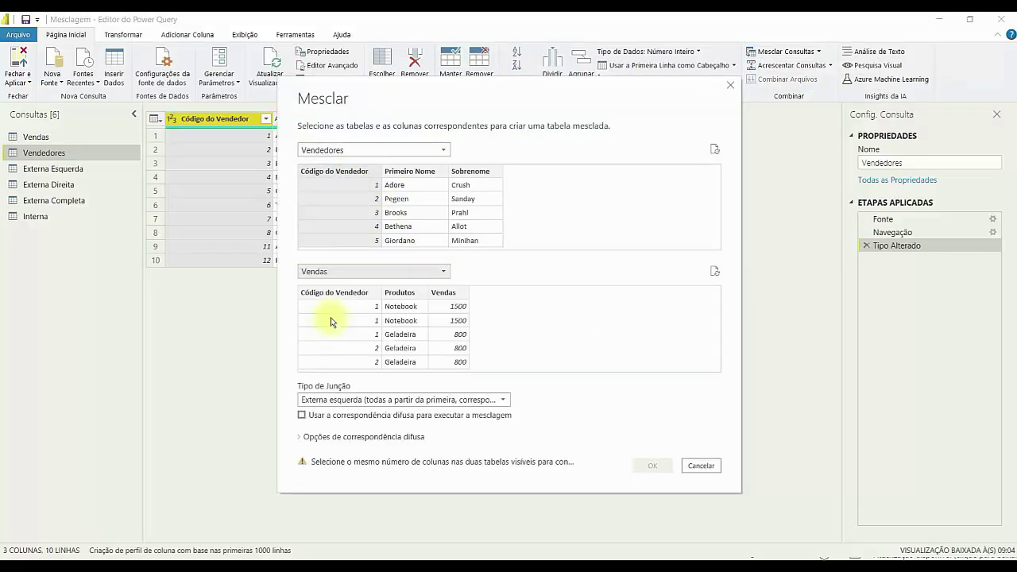
pyautogui.click(332, 296)
# Step: Set the join type to Anti esquerda (linhas apenas na primeira), review the first table, and create the merged query
pyautogui.click(349, 400)
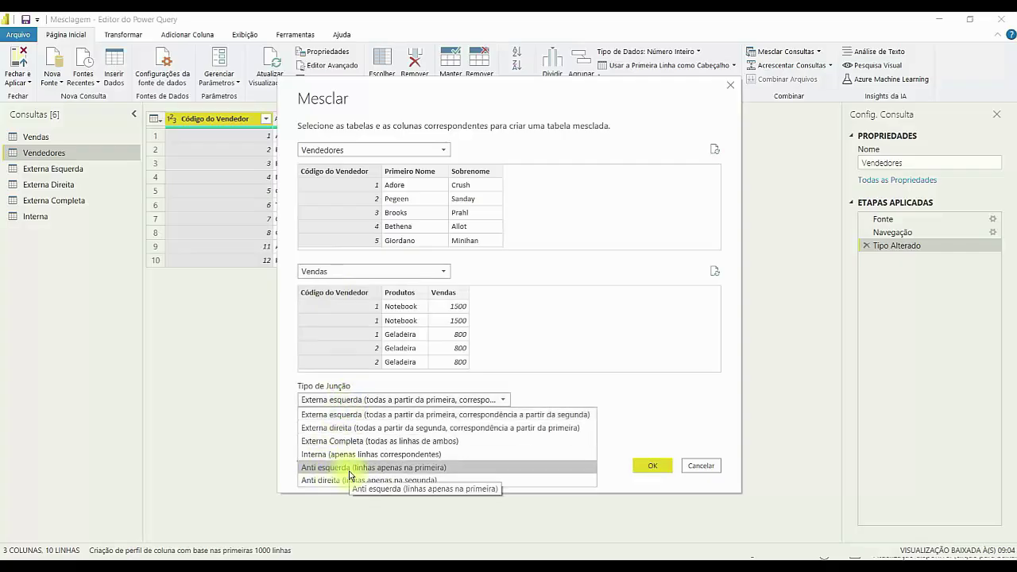
pyautogui.click(407, 470)
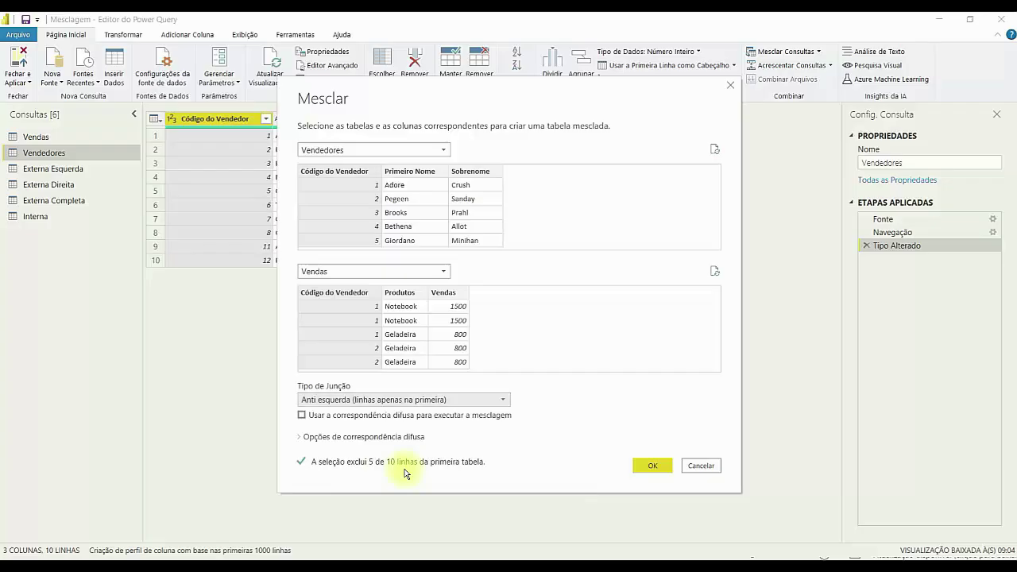
pyautogui.hotkey('ctrl', '2')
pyautogui.moveTo(528, 200); pyautogui.dragTo(580, 189)
pyautogui.moveTo(537, 225); pyautogui.dragTo(598, 232)
pyautogui.press('Escape')
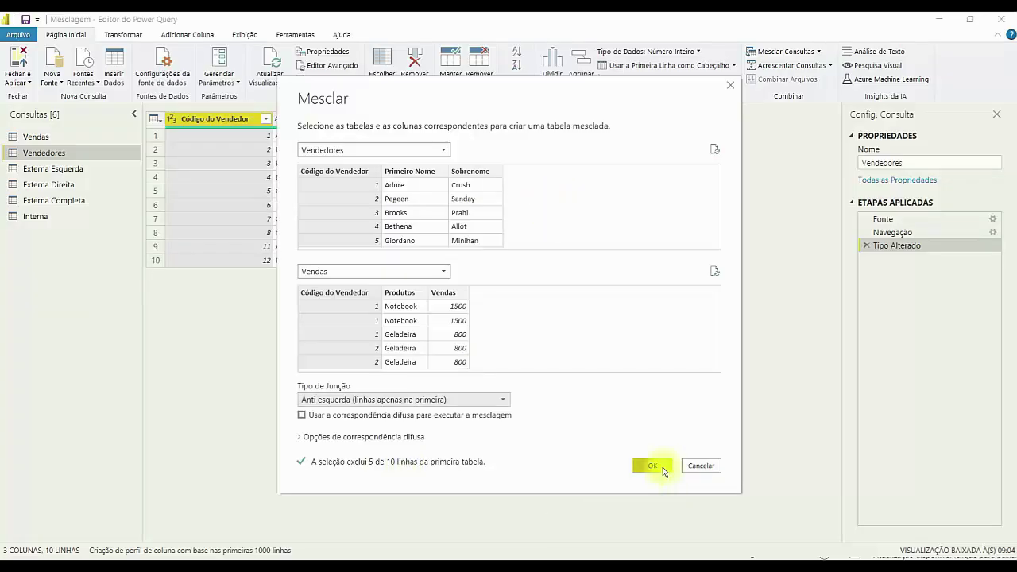
pyautogui.click(652, 466)
# Step: Expand the merged Vendas column into all its columns with the original name as prefix, and rename the Mesclar1 query as Anti Esquerda
pyautogui.click(587, 120)
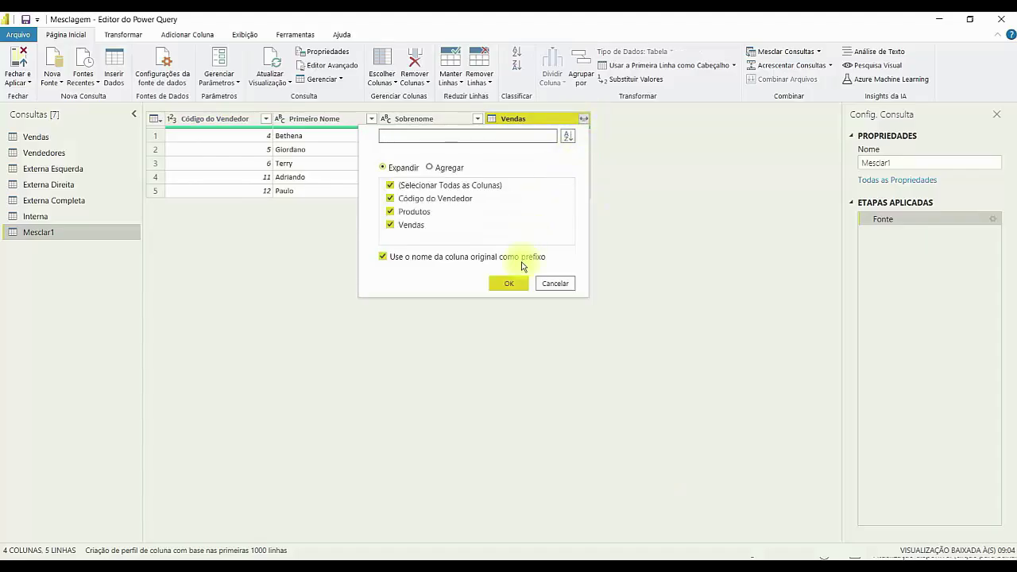
pyautogui.click(515, 288)
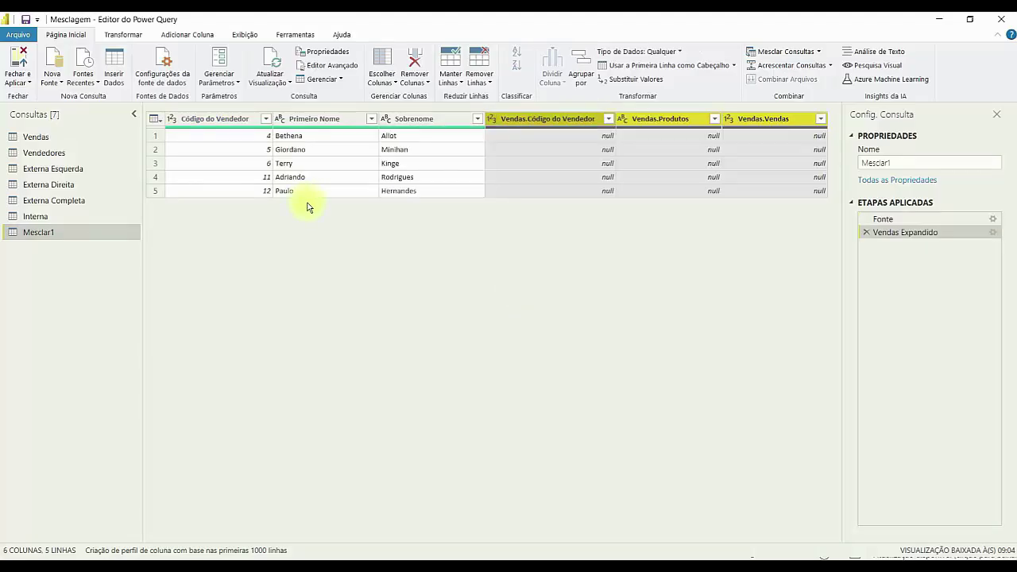
pyautogui.hotkey('ctrl', '2')
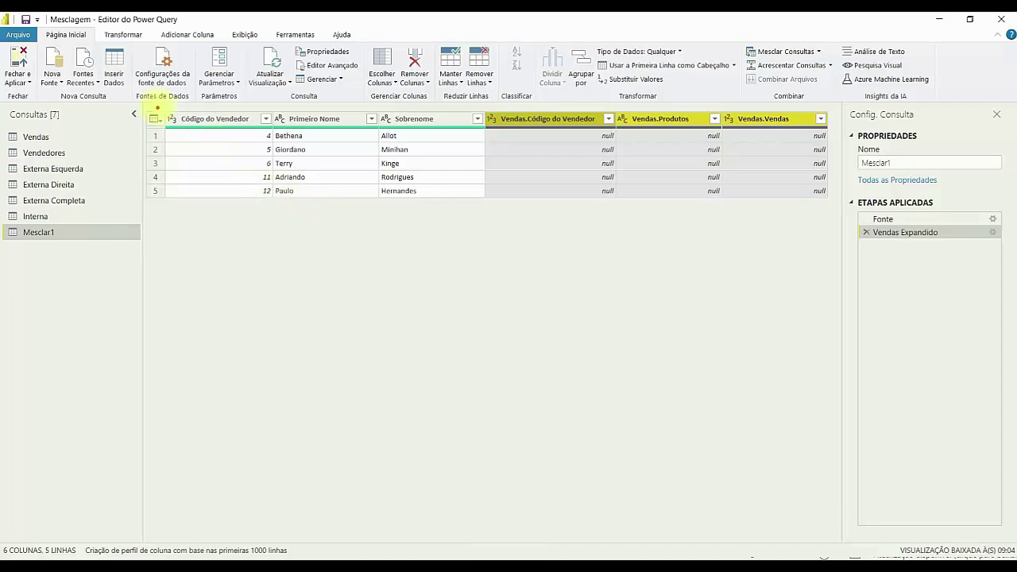
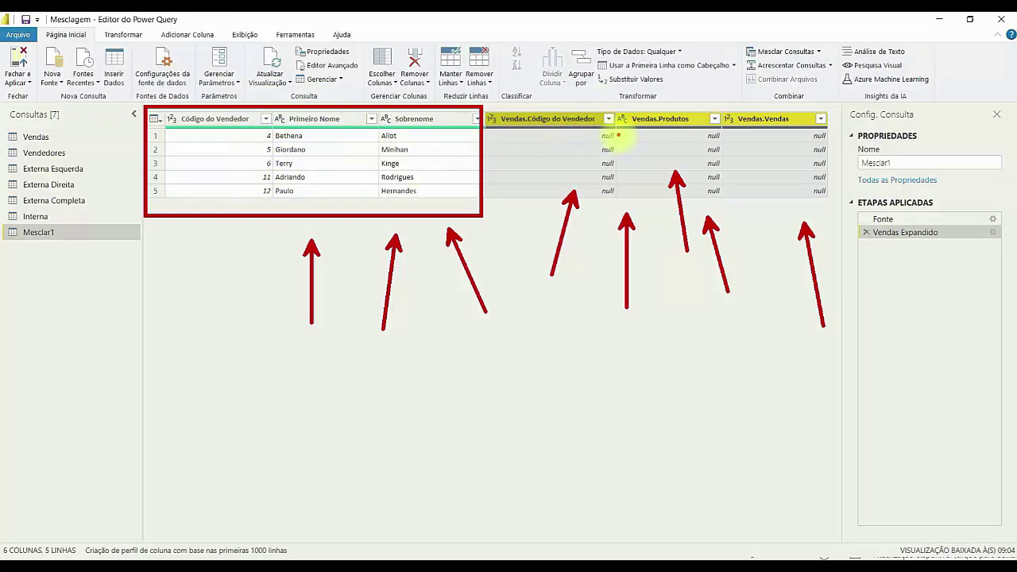
pyautogui.press('Escape')
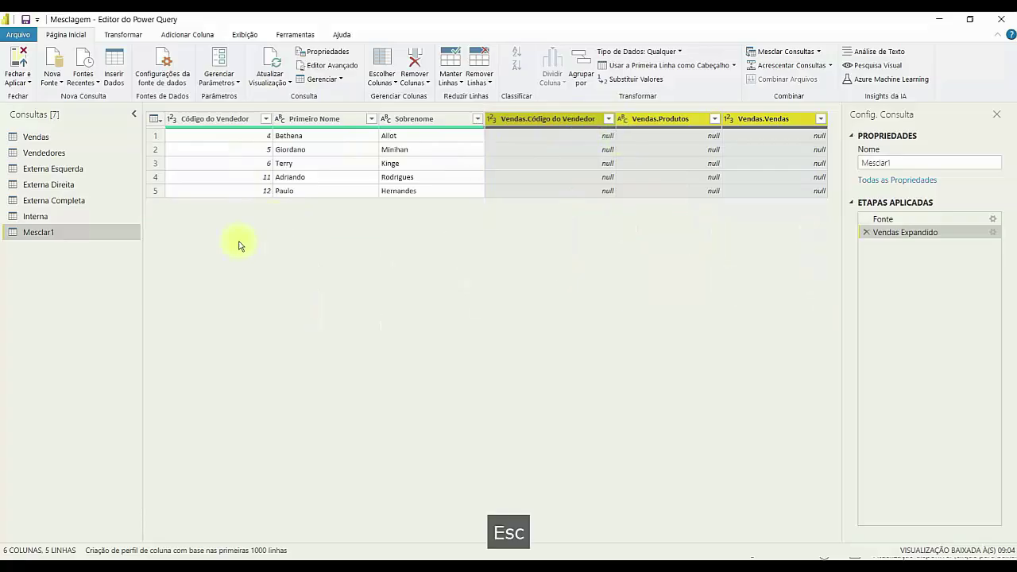
pyautogui.rightClick(52, 234)
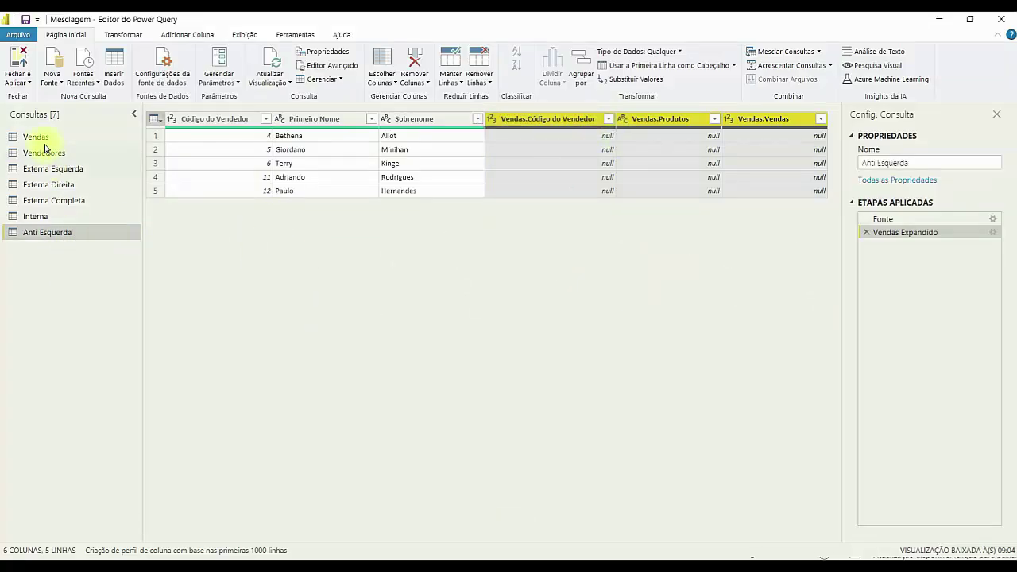
# Step: Start another merge of Vendedores with Vendas as a new query, matching both tables on Código do Vendedor
pyautogui.click(43, 154)
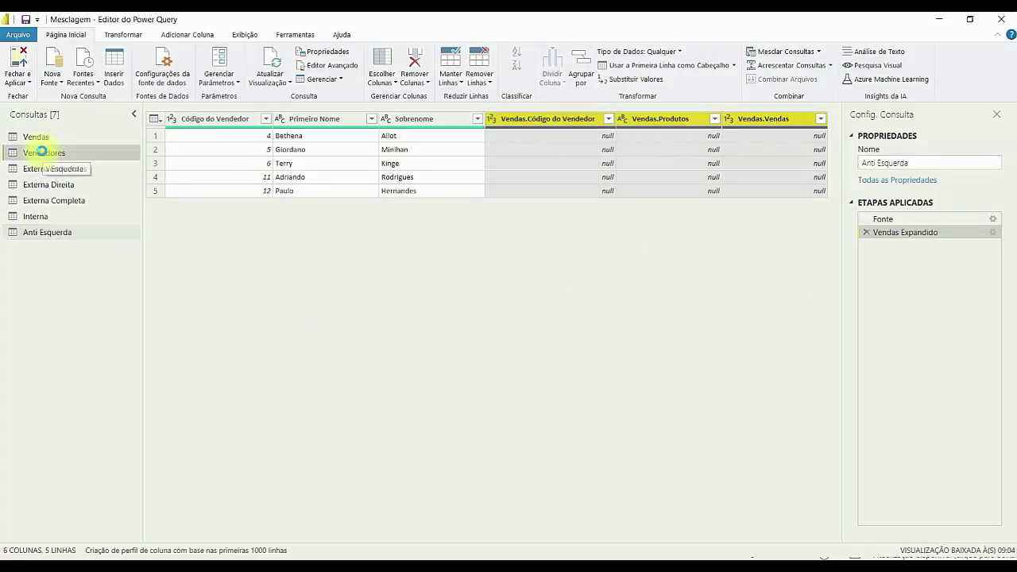
pyautogui.click(818, 52)
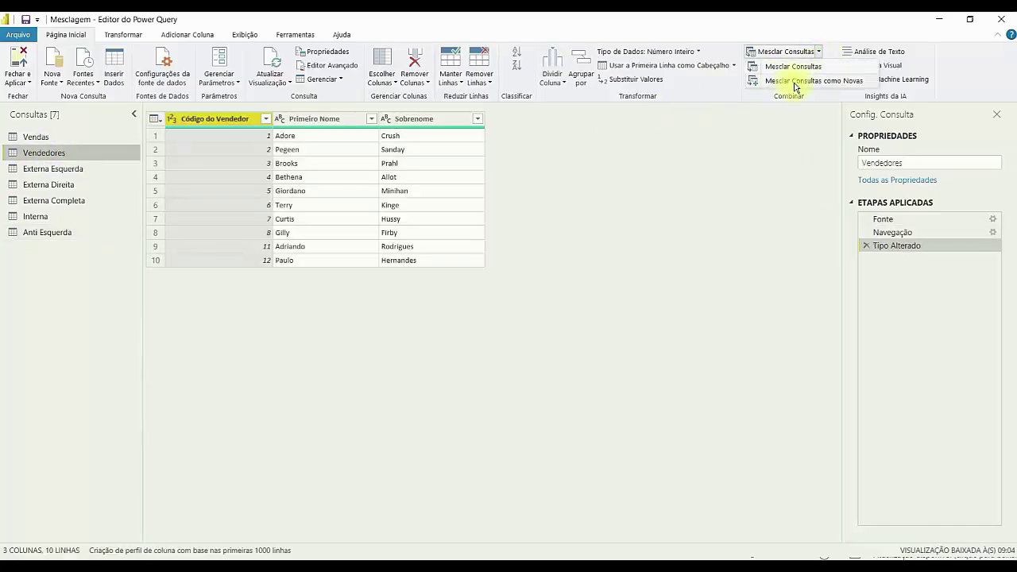
pyautogui.click(794, 81)
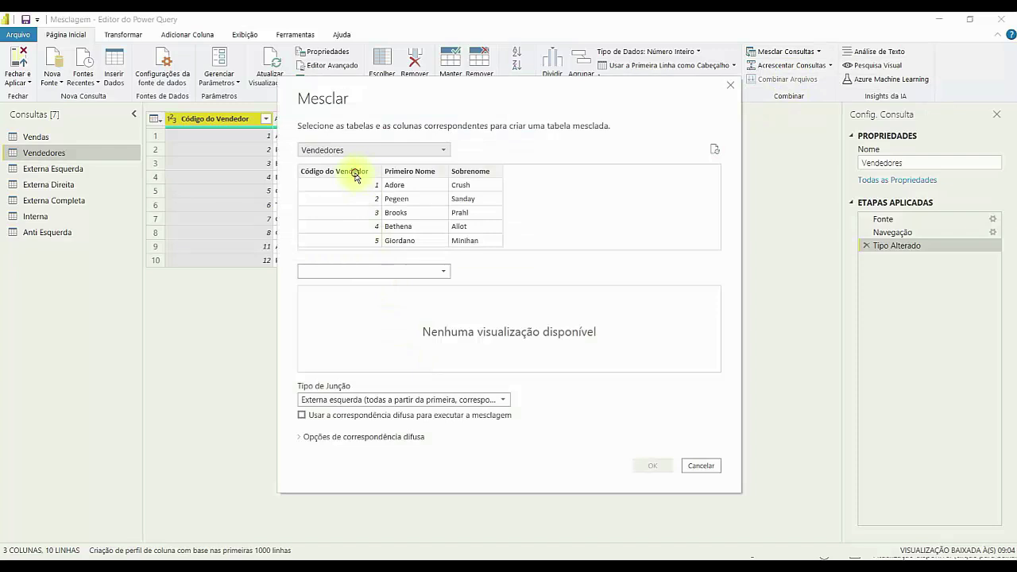
pyautogui.click(346, 173)
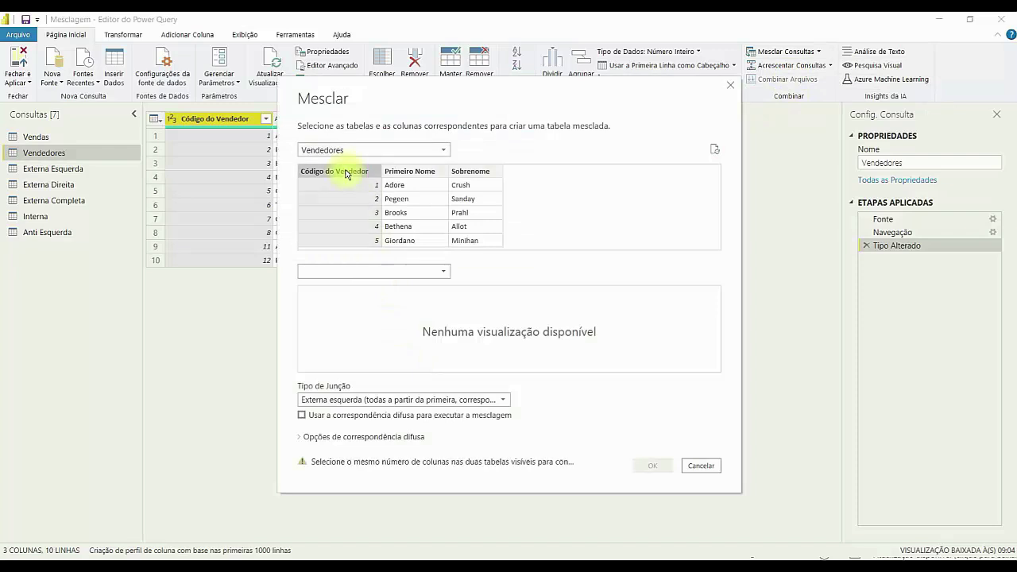
pyautogui.click(355, 272)
pyautogui.click(332, 353)
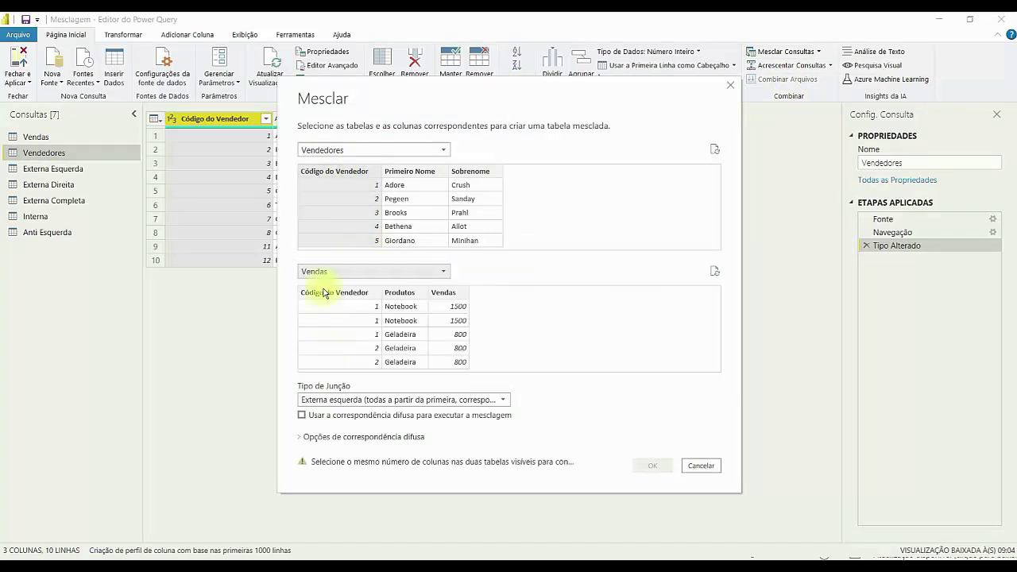
pyautogui.click(324, 293)
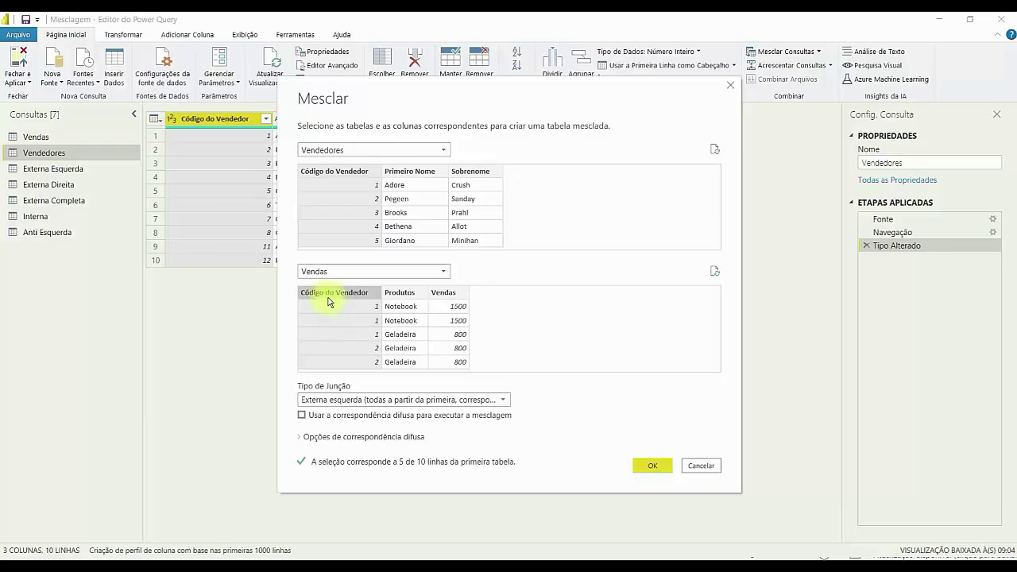
# Step: Set the join type to Anti direita (linhas apenas na segunda), review the second table, and create the merged query
pyautogui.click(339, 400)
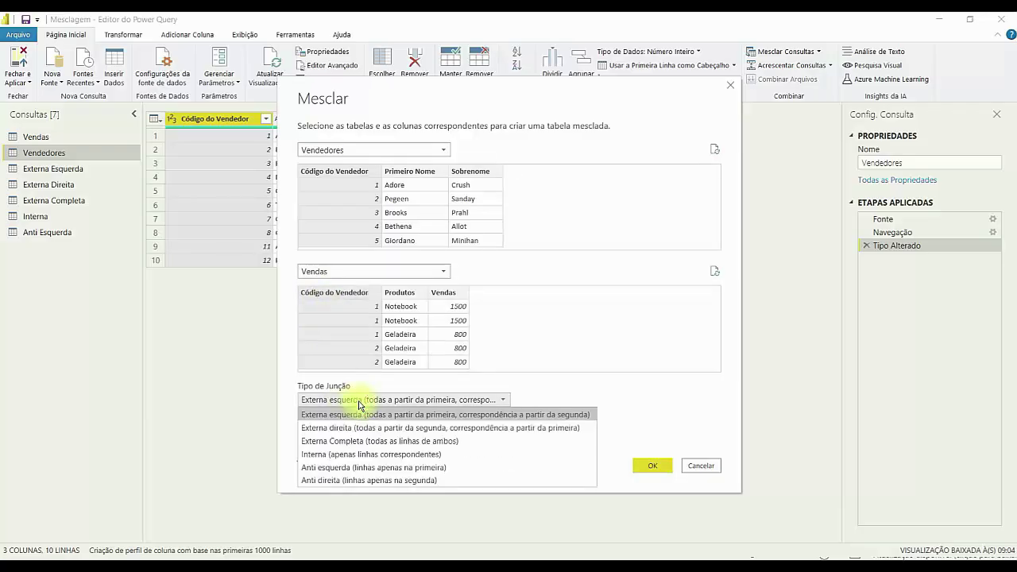
pyautogui.click(337, 482)
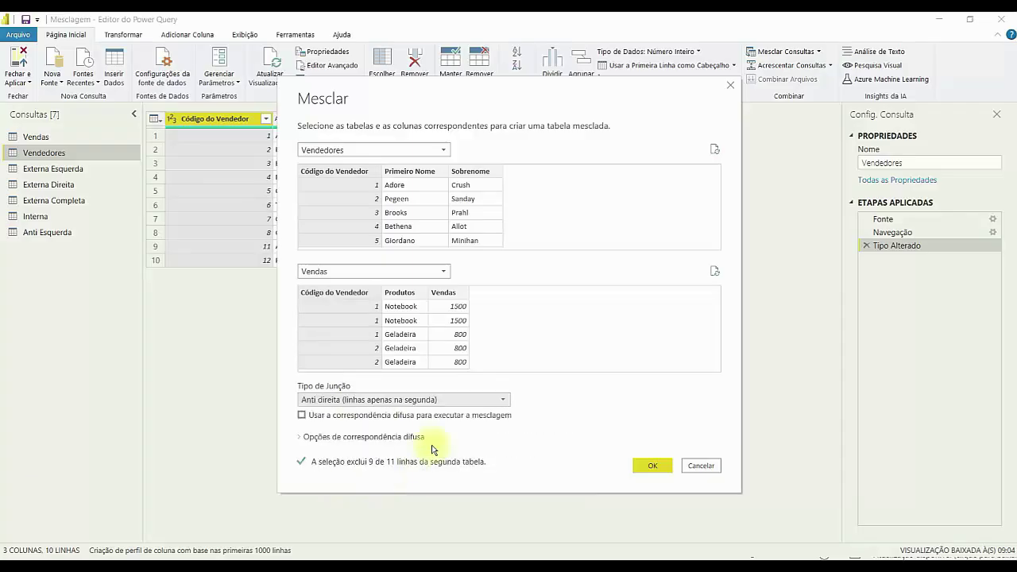
pyautogui.hotkey('ctrl', '2')
pyautogui.moveTo(491, 328); pyautogui.dragTo(587, 288)
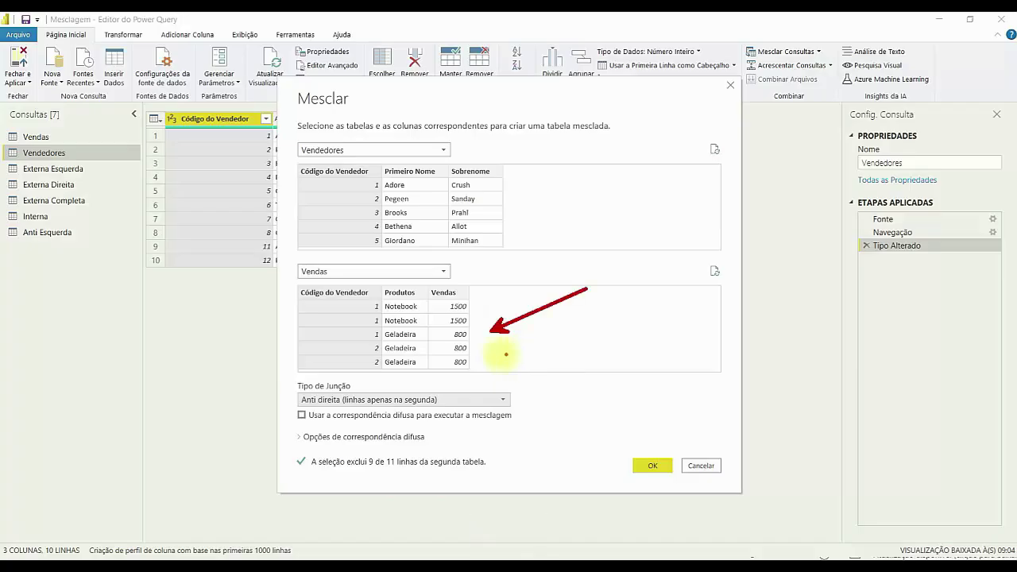
pyautogui.moveTo(499, 356); pyautogui.dragTo(701, 354)
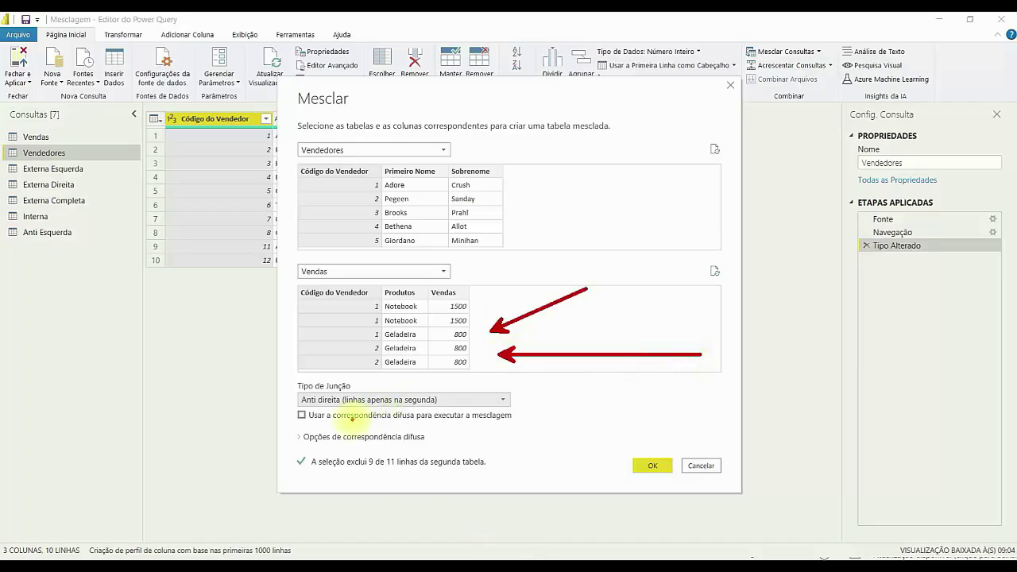
pyautogui.press('Escape')
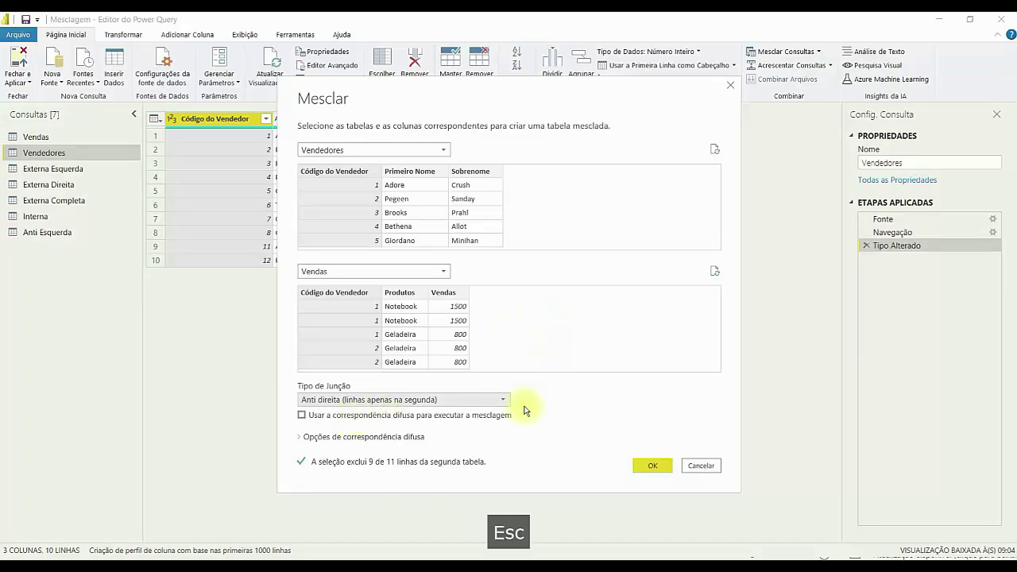
pyautogui.click(647, 465)
# Step: Expand the Vendas column of Mesclar1 into Código do Vendedor, Produtos and Vendas with the original name as prefix, and review the expanded columns
pyautogui.click(584, 118)
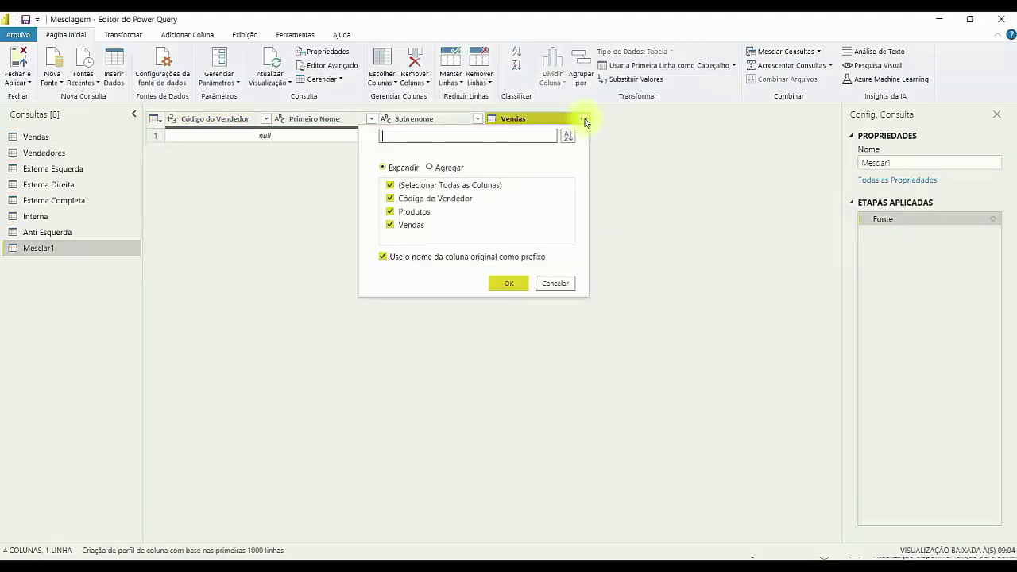
pyautogui.click(509, 284)
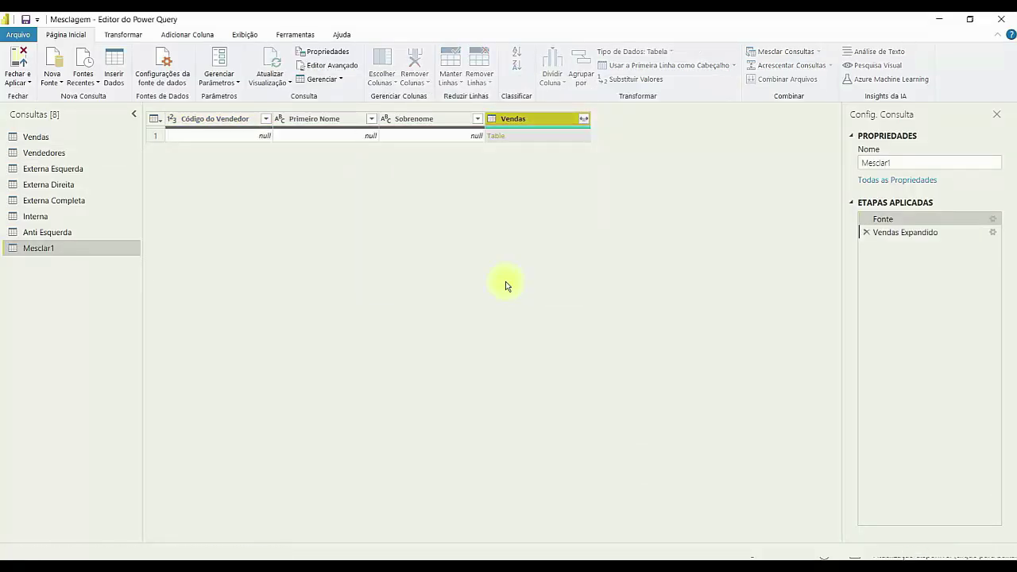
pyautogui.hotkey('ctrl', '2')
pyautogui.moveTo(580, 270); pyautogui.dragTo(592, 180)
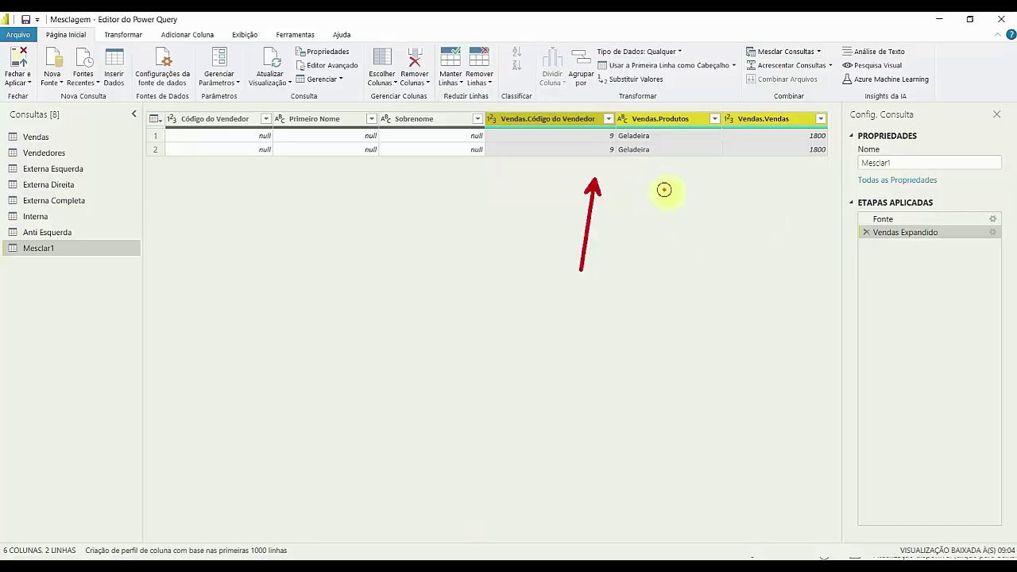
pyautogui.moveTo(664, 190); pyautogui.dragTo(697, 278)
pyautogui.moveTo(761, 197); pyautogui.dragTo(807, 264)
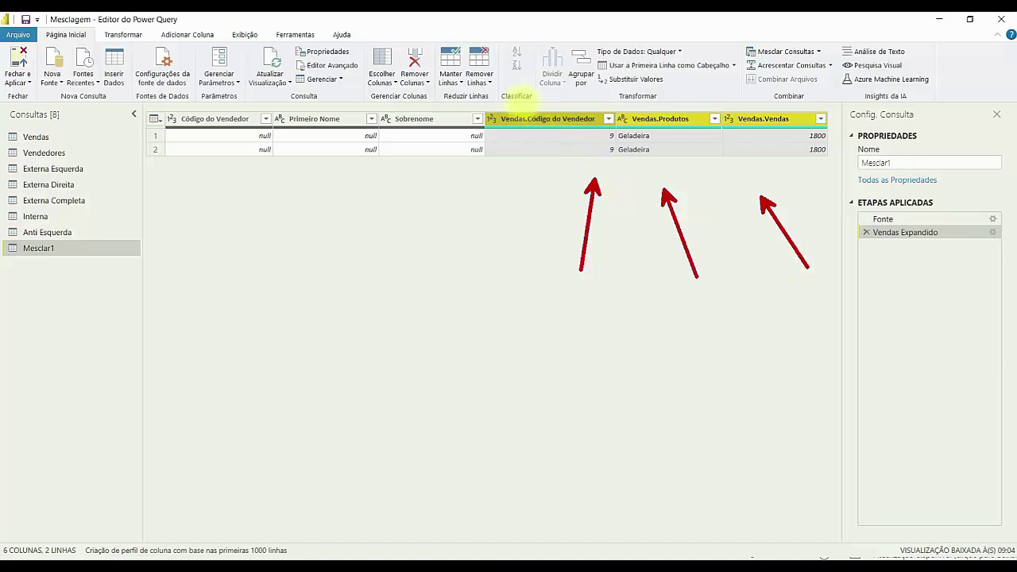
# Step: Review the Mesclar1 result, comparing the expanded Vendas columns with the Código do Vendedor, Primeiro Nome and Sobrenome columns
pyautogui.moveTo(483, 99); pyautogui.dragTo(840, 172)
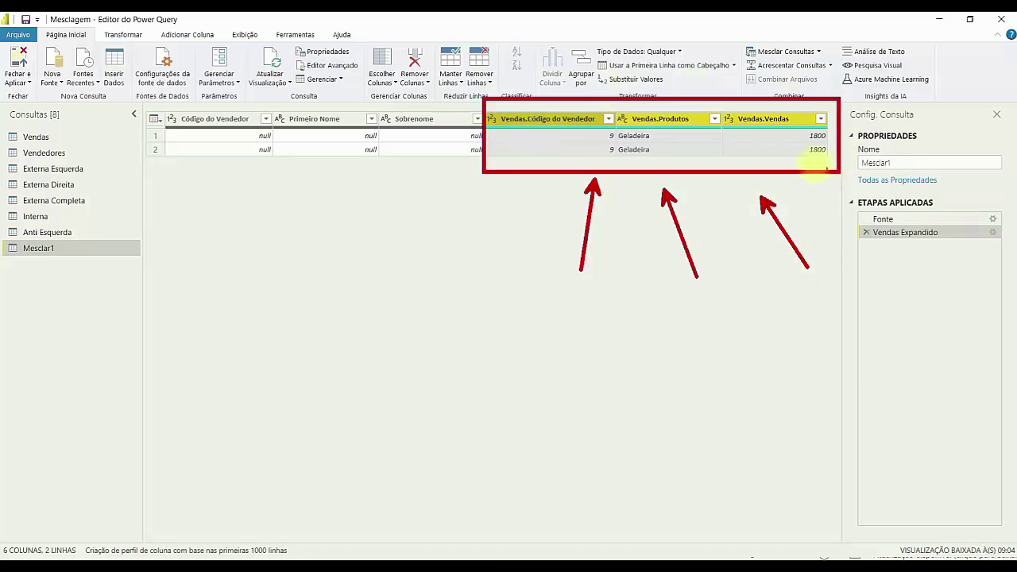
pyautogui.moveTo(325, 153); pyautogui.dragTo(328, 241)
pyautogui.moveTo(243, 158); pyautogui.dragTo(223, 250)
pyautogui.hotkey('ctrl', 'z')
pyautogui.hotkey('ctrl', 'z')
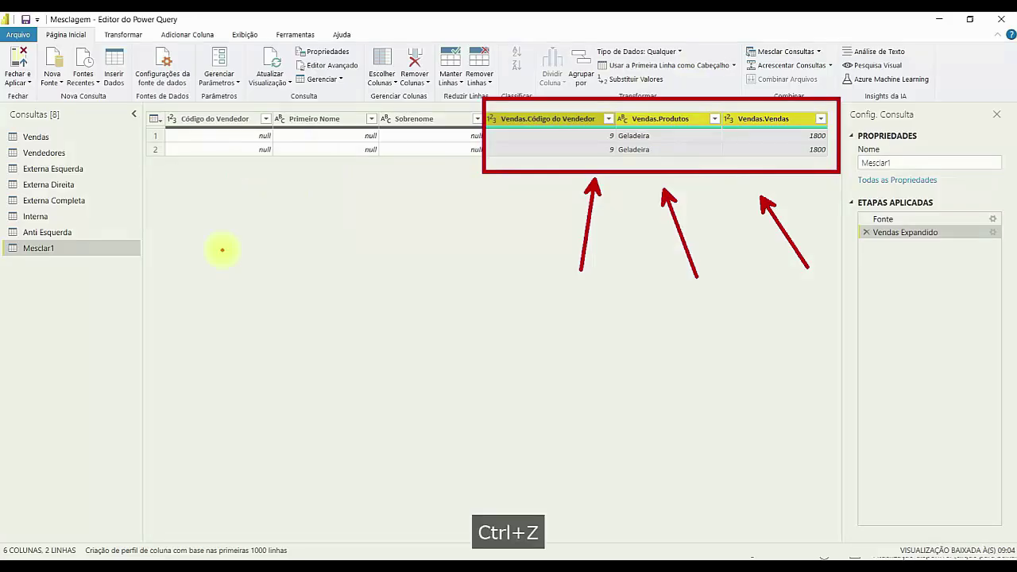
pyautogui.hotkey('ctrl', 'y')
pyautogui.hotkey('ctrl', 'y')
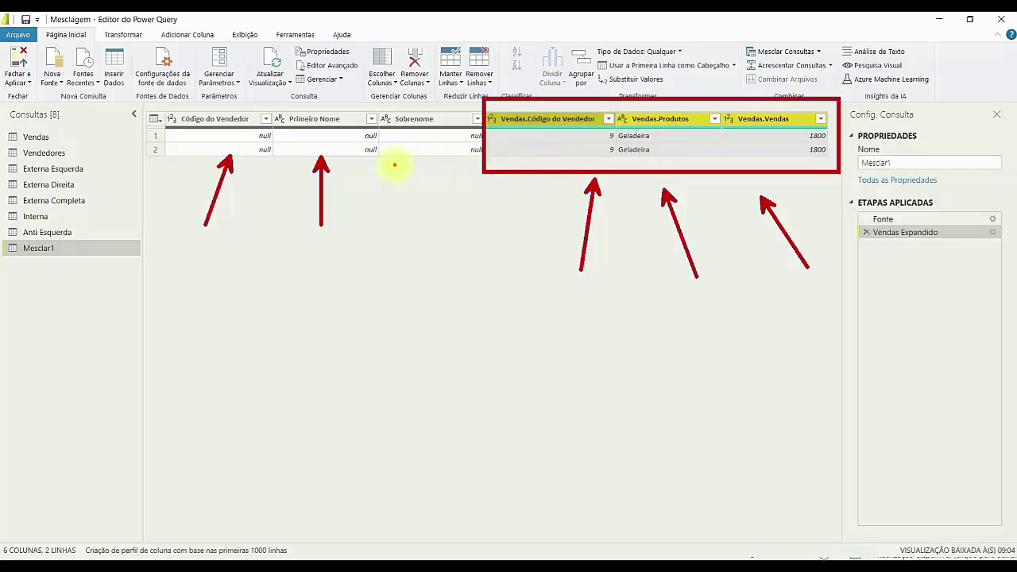
pyautogui.moveTo(394, 164); pyautogui.dragTo(437, 236)
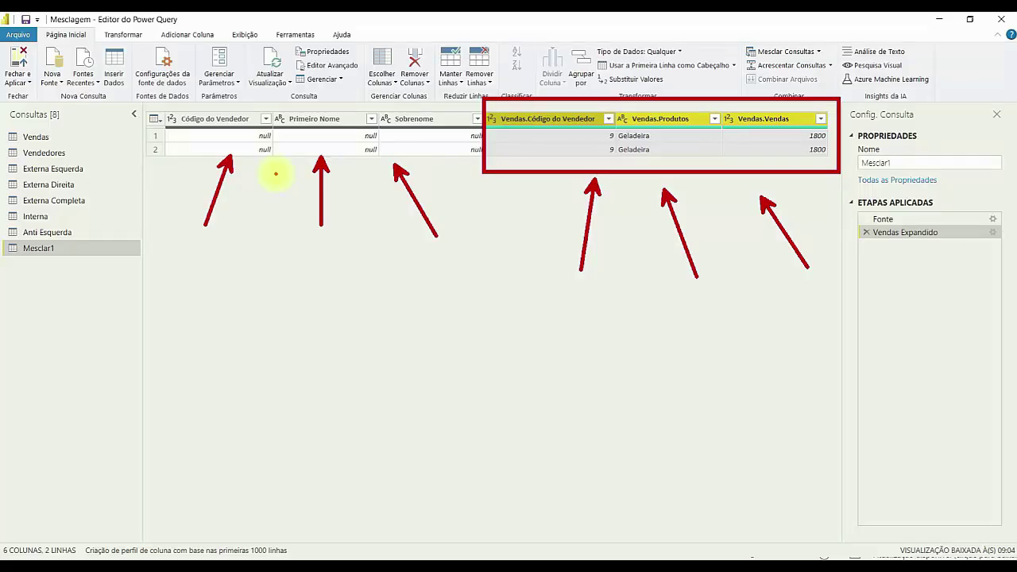
pyautogui.press('Escape')
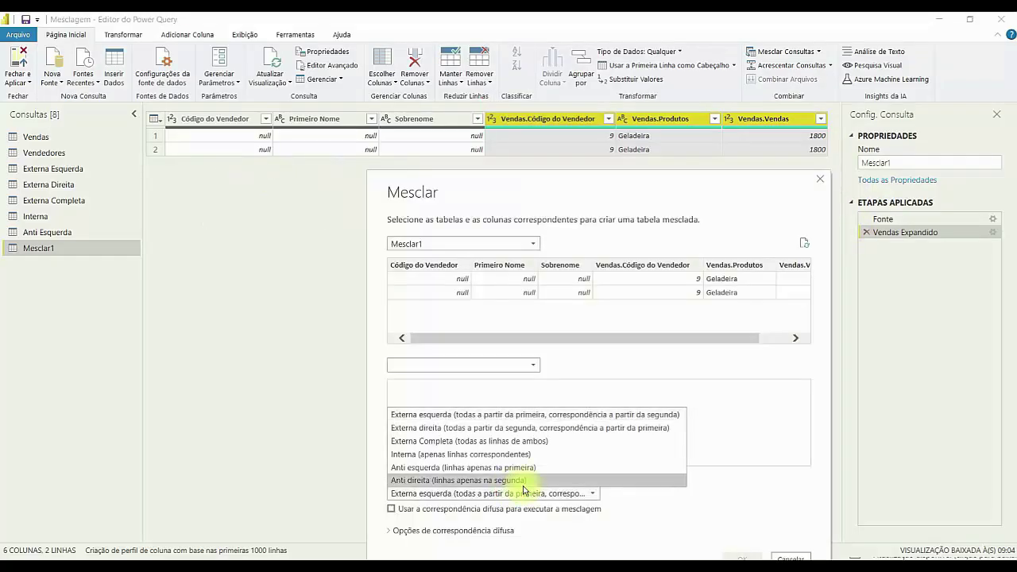
# Step: Choose Anti direita (linhas apenas na segunda) in a new merge dialog and compare that join type with the Mesclar1 columns
pyautogui.click(441, 481)
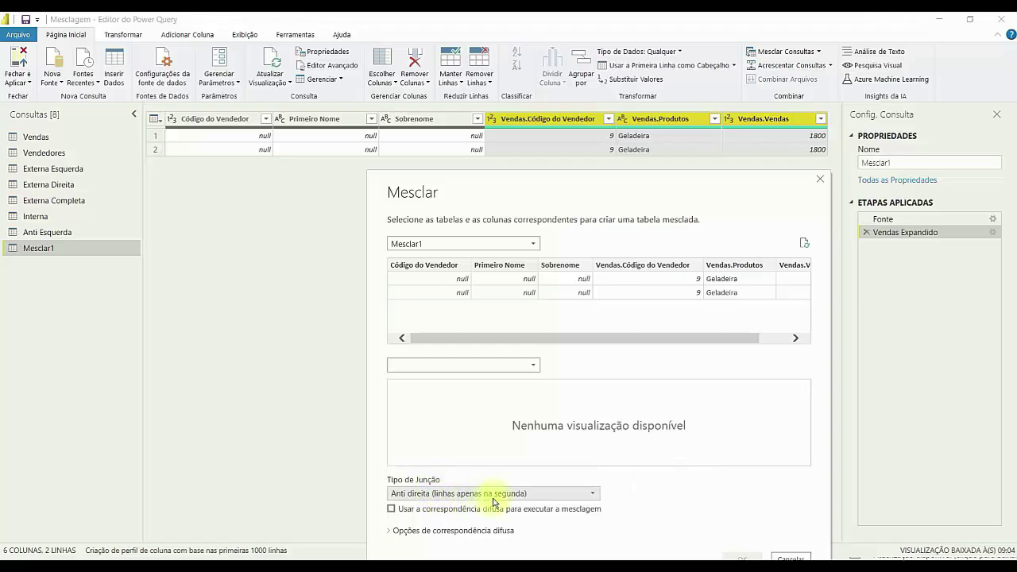
pyautogui.hotkey('ctrl', '2')
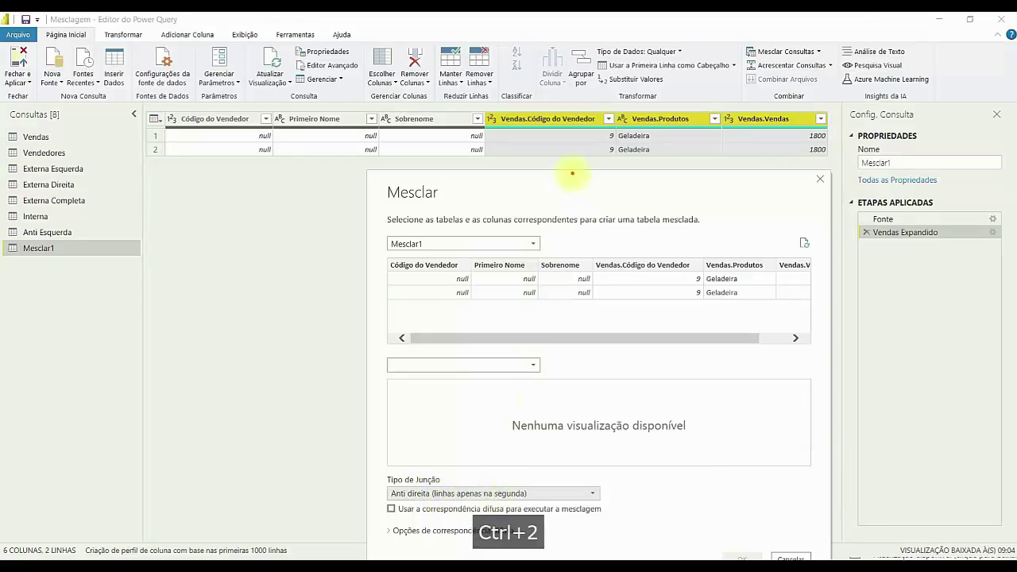
pyautogui.moveTo(584, 113); pyautogui.dragTo(582, 54)
pyautogui.moveTo(663, 107); pyautogui.dragTo(679, 55)
pyautogui.moveTo(759, 110); pyautogui.dragTo(781, 59)
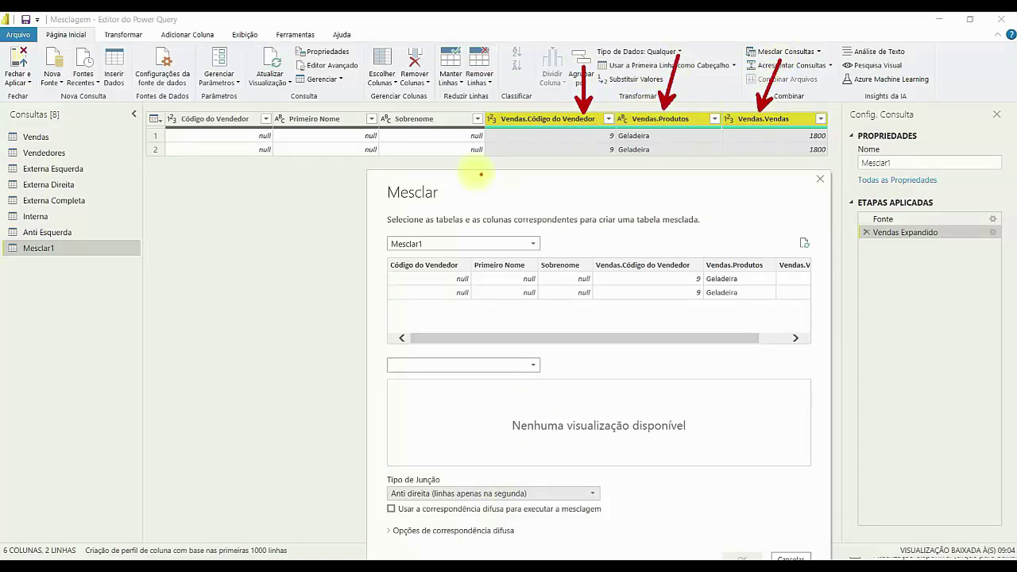
pyautogui.moveTo(337, 152); pyautogui.dragTo(360, 208)
pyautogui.moveTo(237, 158); pyautogui.dragTo(248, 242)
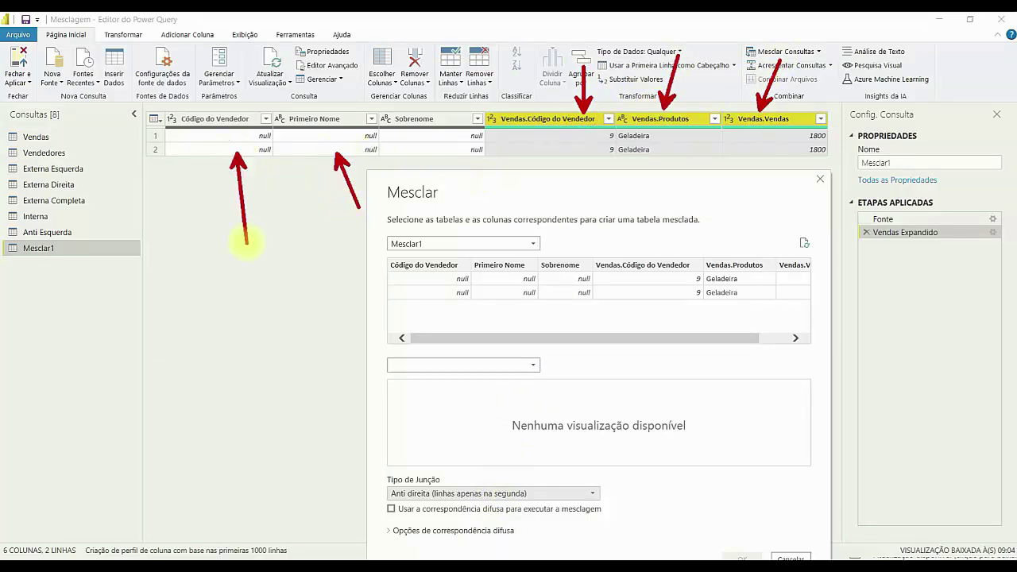
pyautogui.moveTo(294, 152); pyautogui.dragTo(304, 232)
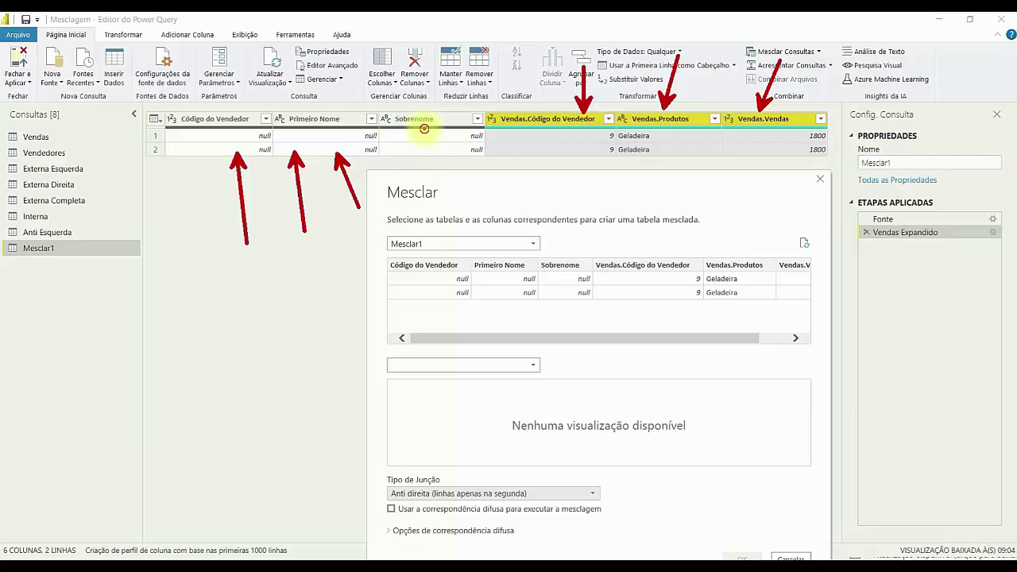
pyautogui.moveTo(424, 128); pyautogui.dragTo(460, 38)
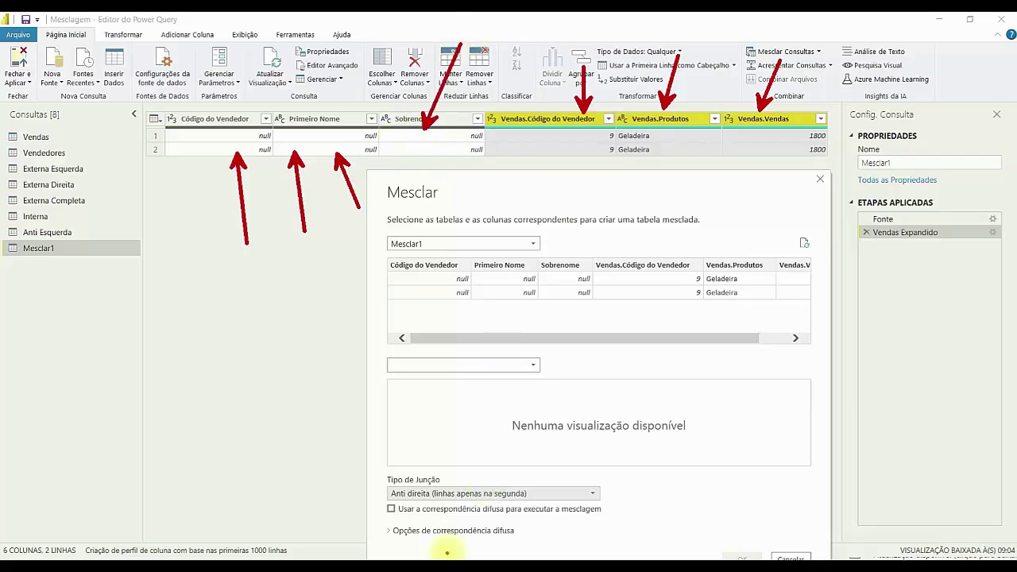
pyautogui.press('Escape')
pyautogui.click(517, 493)
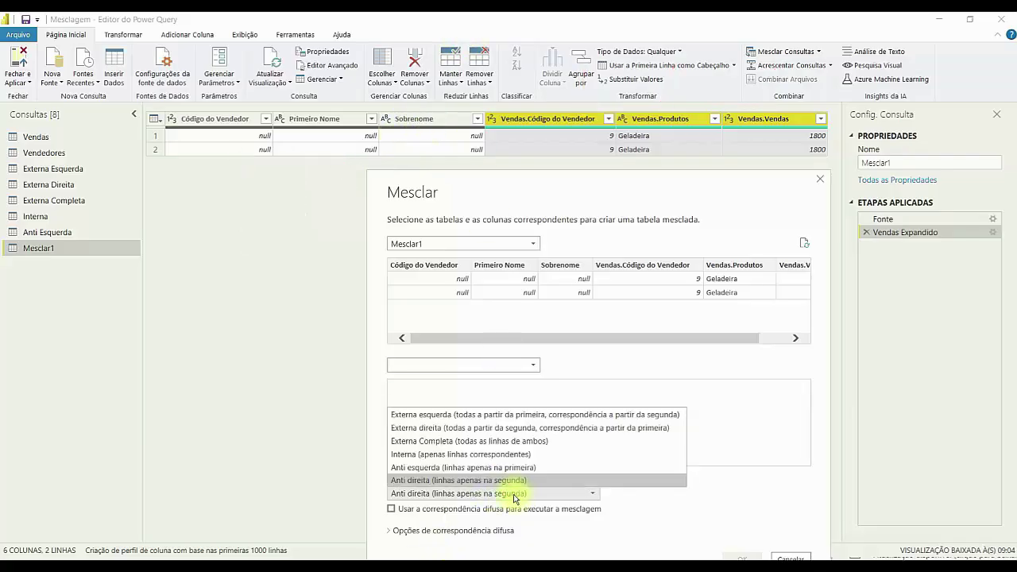
pyautogui.click(443, 468)
pyautogui.press('Escape')
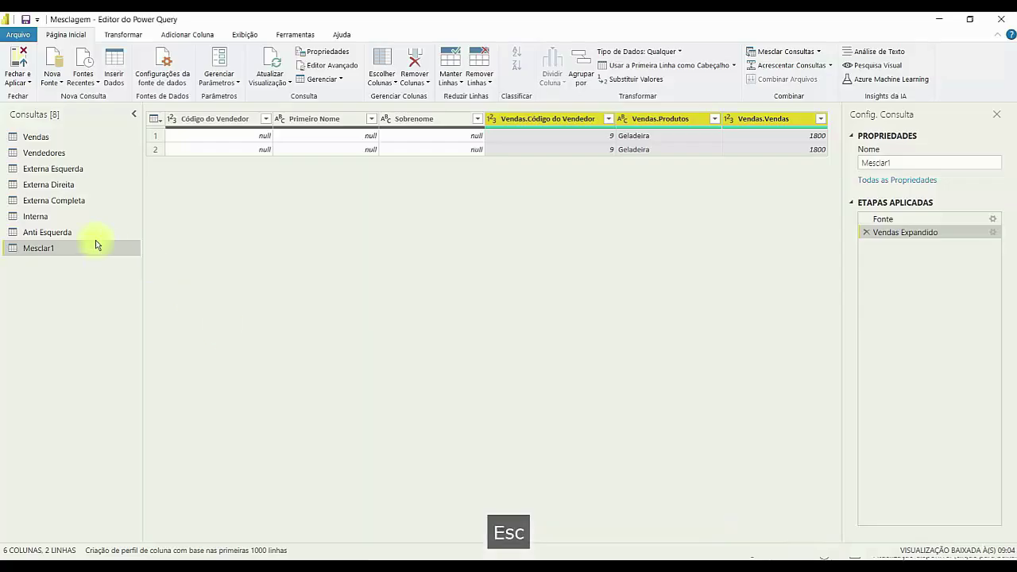
# Step: Open the Anti Esquerda query and compare its rows with the Anti esquerda (linhas apenas na primeira) join type in a new merge dialog
pyautogui.click(63, 232)
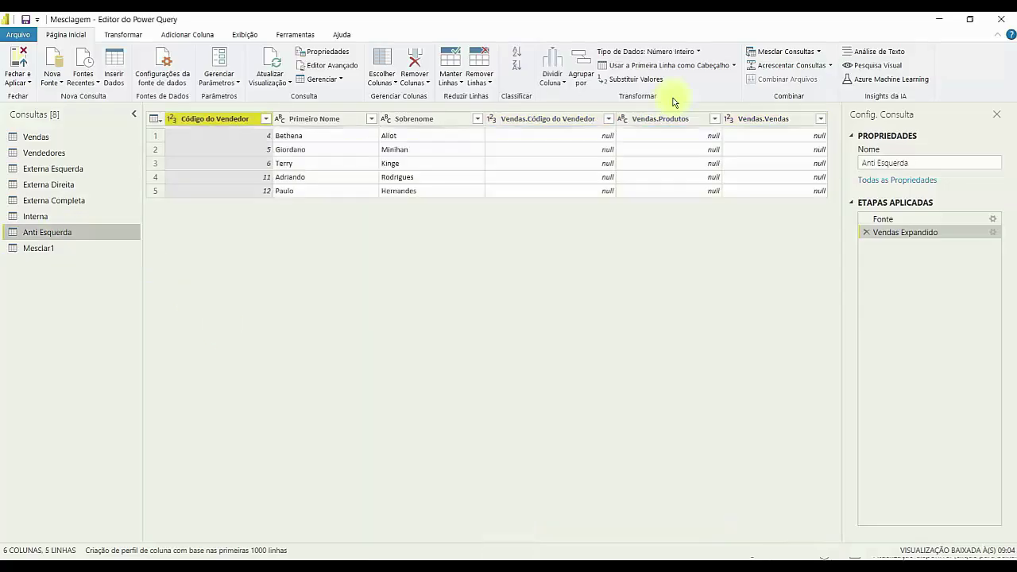
pyautogui.click(821, 52)
pyautogui.click(795, 79)
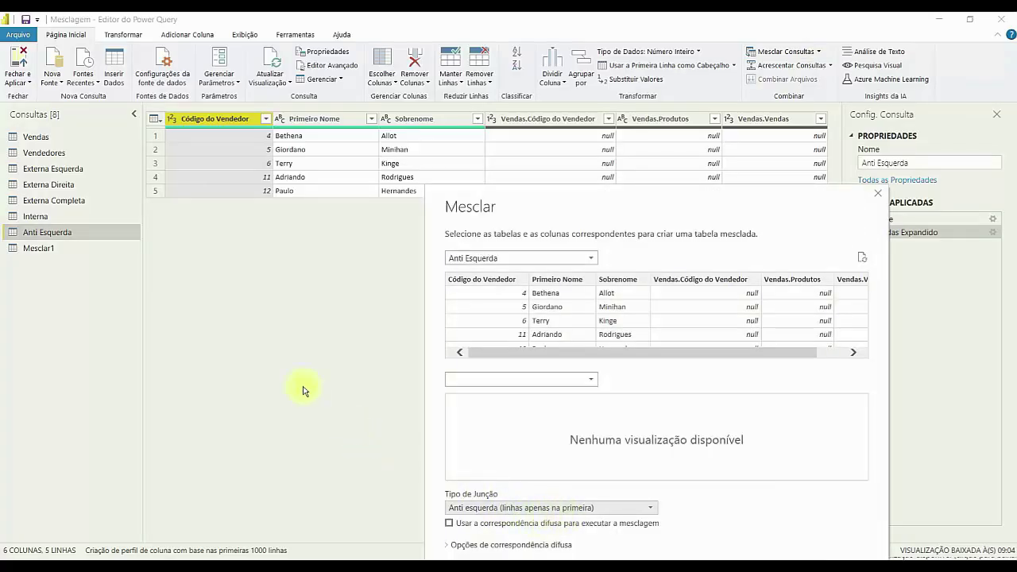
pyautogui.hotkey('ctrl', '2')
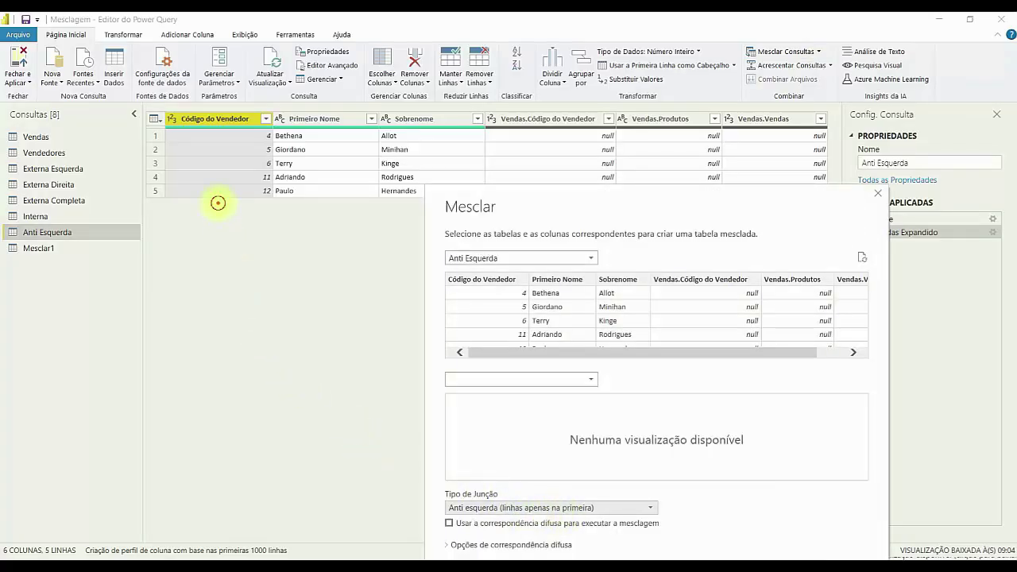
pyautogui.moveTo(215, 204); pyautogui.dragTo(186, 282)
pyautogui.moveTo(300, 210); pyautogui.dragTo(251, 342)
pyautogui.moveTo(602, 257); pyautogui.dragTo(678, 226)
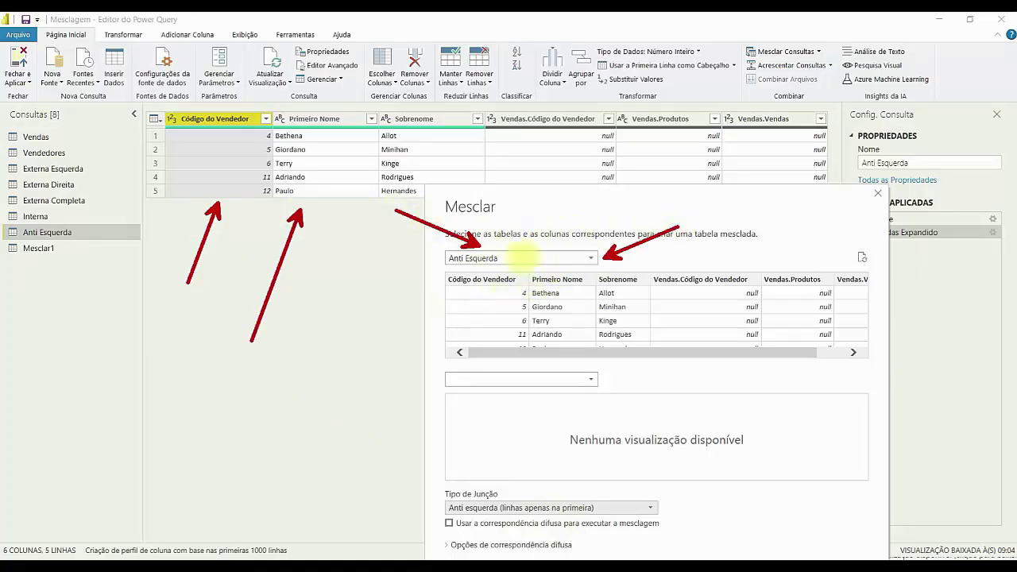
pyautogui.press('Escape')
# Step: Select Vendedores as the first merge table and Vendas as the second, matching both on Código do Vendedor
pyautogui.click(493, 258)
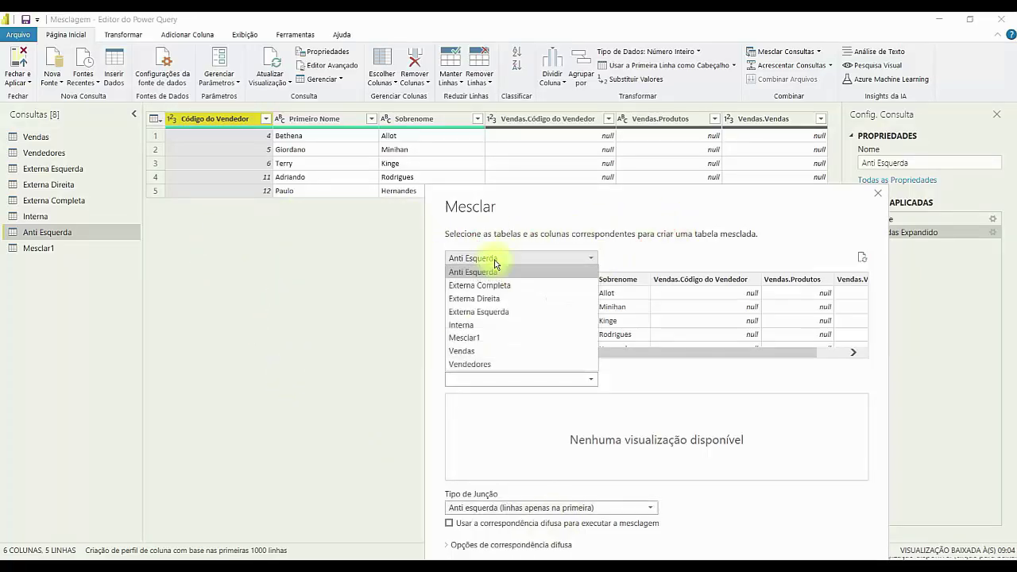
pyautogui.click(480, 367)
pyautogui.click(492, 380)
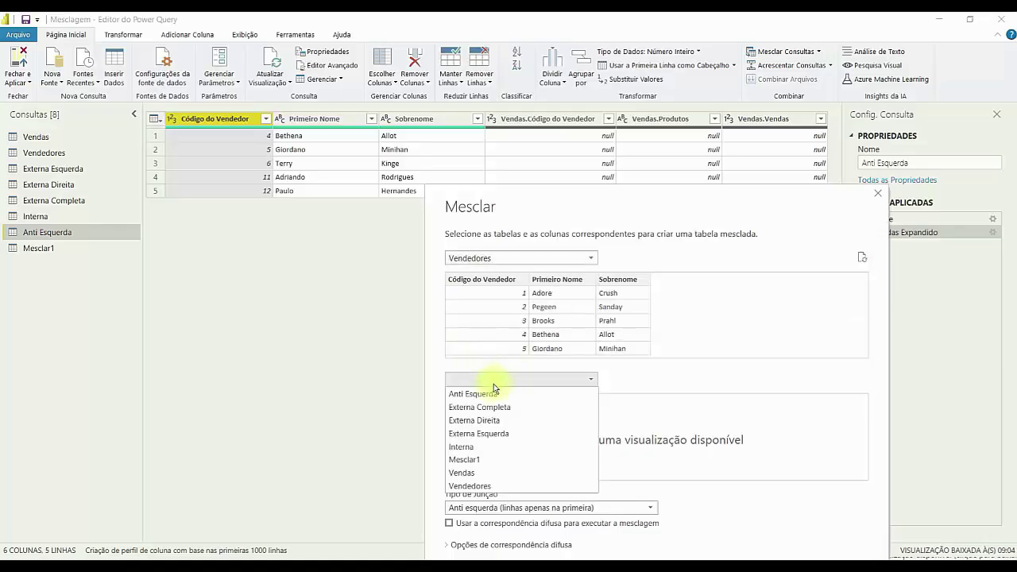
pyautogui.click(508, 473)
pyautogui.click(491, 279)
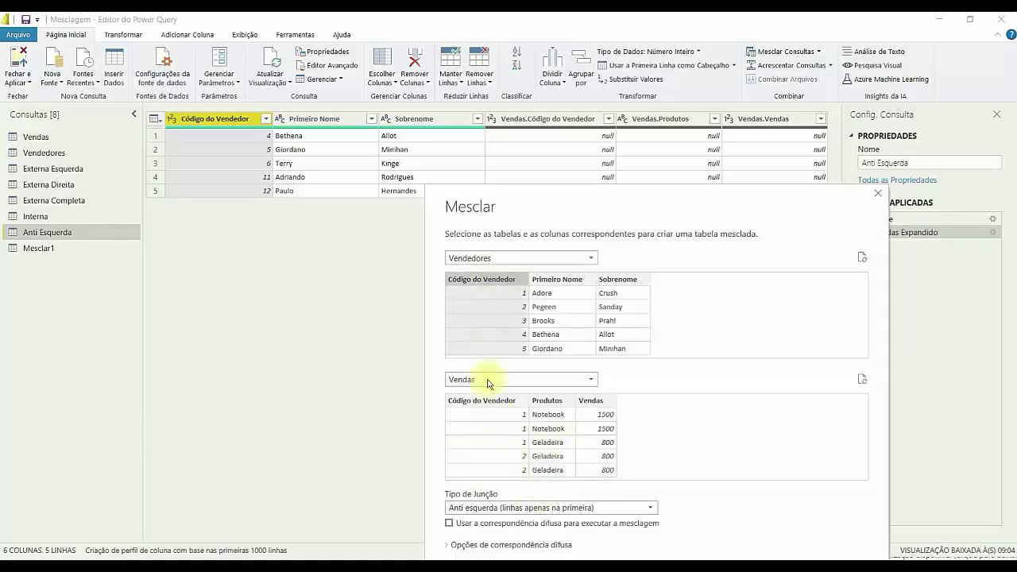
pyautogui.click(488, 403)
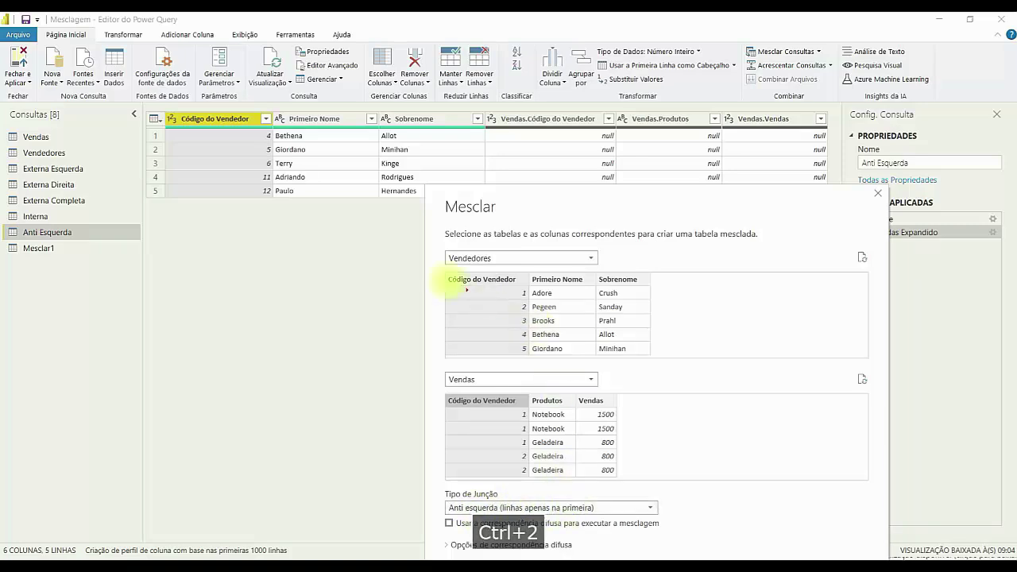
# Step: Compare the Vendedores and Vendas previews with the seller and Vendas columns of the Anti Esquerda result
pyautogui.moveTo(662, 288); pyautogui.dragTo(734, 249)
pyautogui.moveTo(610, 254); pyautogui.dragTo(654, 208)
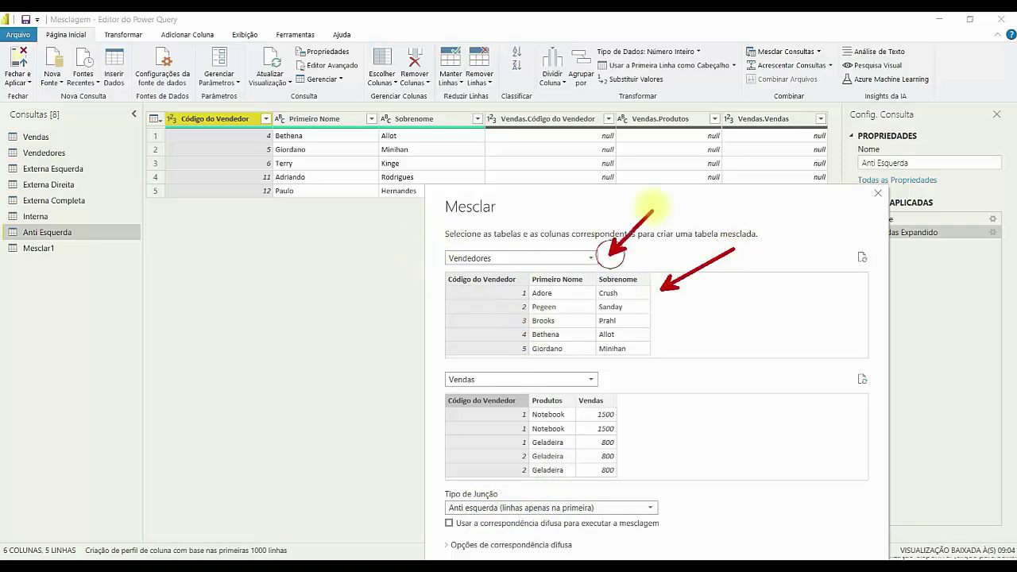
pyautogui.moveTo(672, 333); pyautogui.dragTo(759, 325)
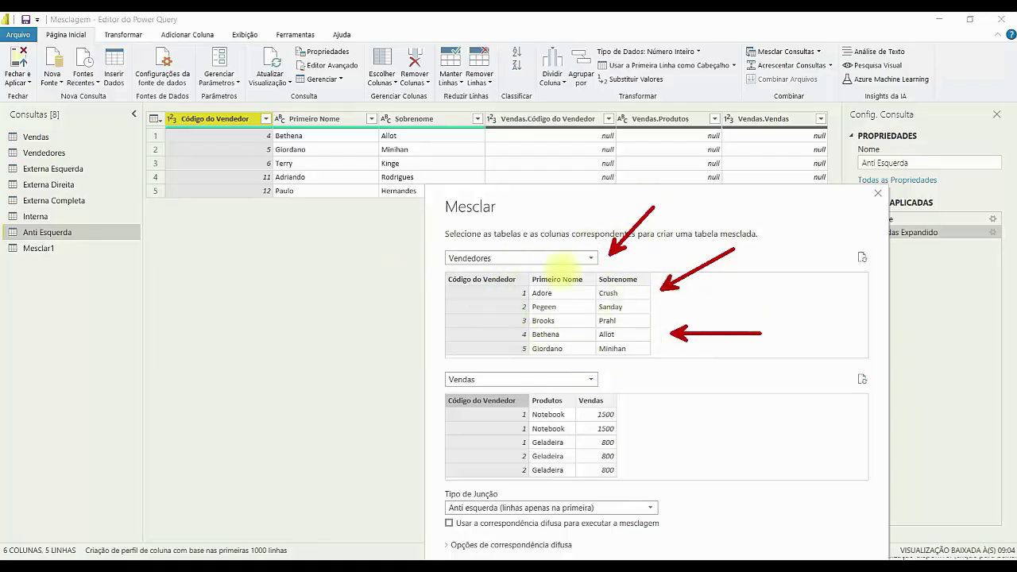
pyautogui.moveTo(247, 208); pyautogui.dragTo(227, 274)
pyautogui.moveTo(322, 210); pyautogui.dragTo(303, 282)
pyautogui.moveTo(383, 221); pyautogui.dragTo(383, 319)
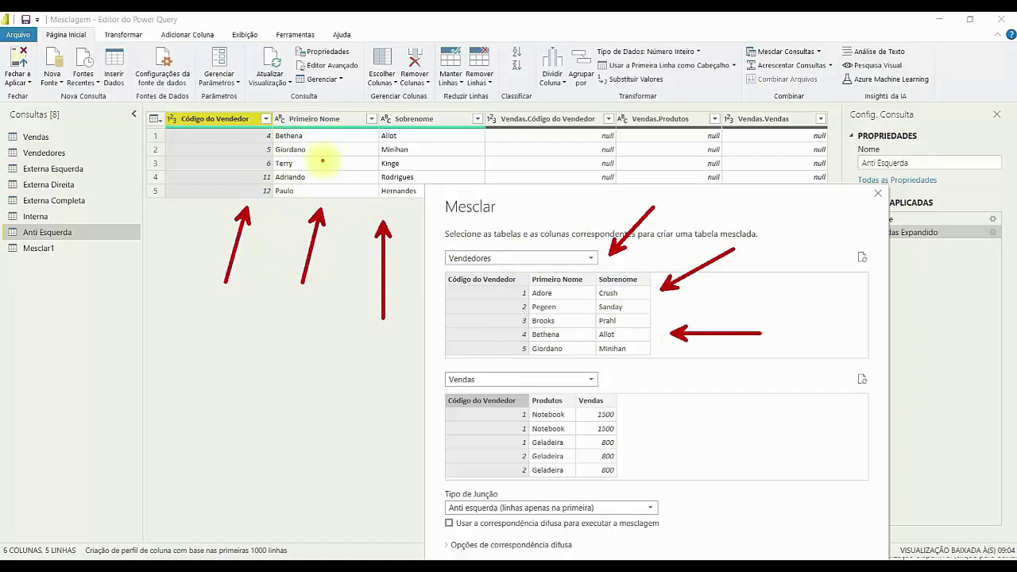
pyautogui.moveTo(594, 111); pyautogui.dragTo(595, 56)
pyautogui.moveTo(653, 103); pyautogui.dragTo(675, 48)
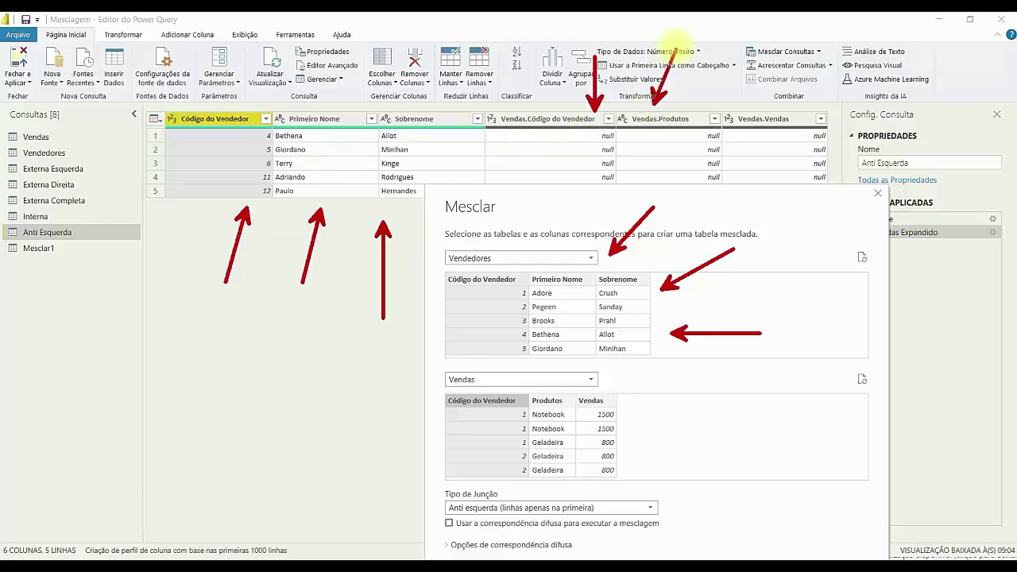
pyautogui.moveTo(639, 429); pyautogui.dragTo(718, 414)
pyautogui.moveTo(639, 455); pyautogui.dragTo(743, 455)
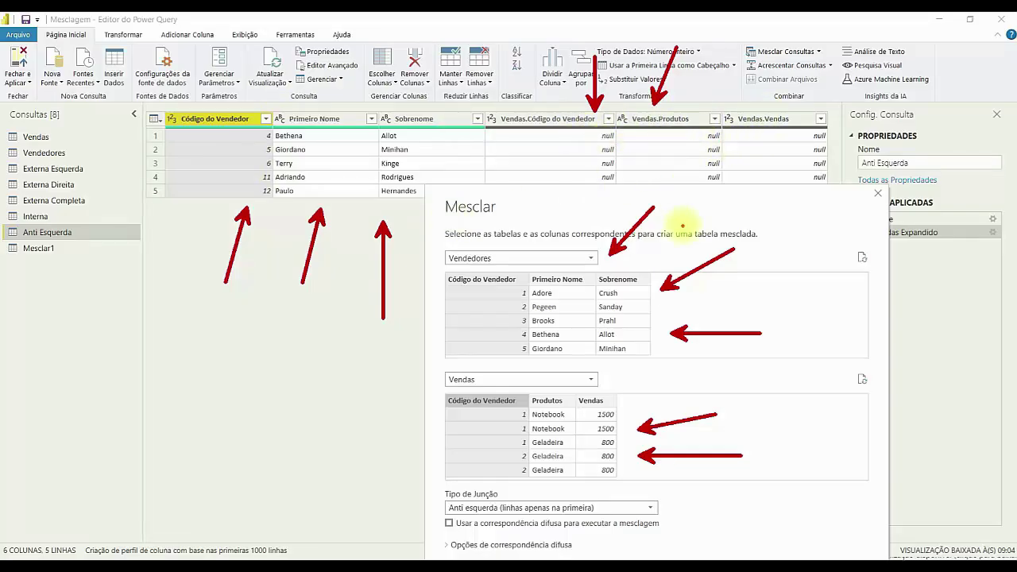
pyautogui.press('Escape')
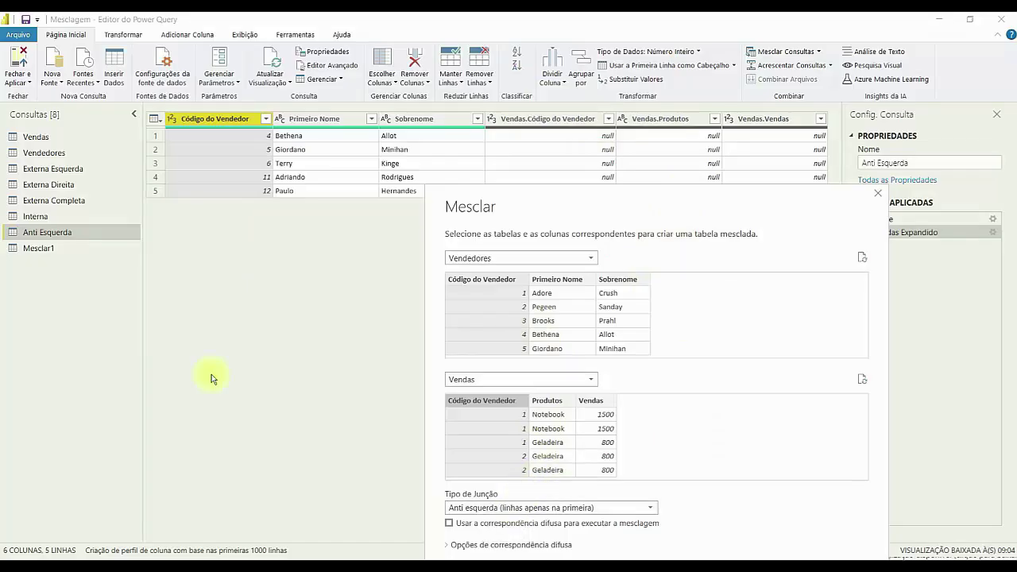
# Step: Set the join type to Anti direita (linhas apenas na segunda), discard the merge and return to the Mesclar1 query
pyautogui.click(477, 507)
pyautogui.click(483, 496)
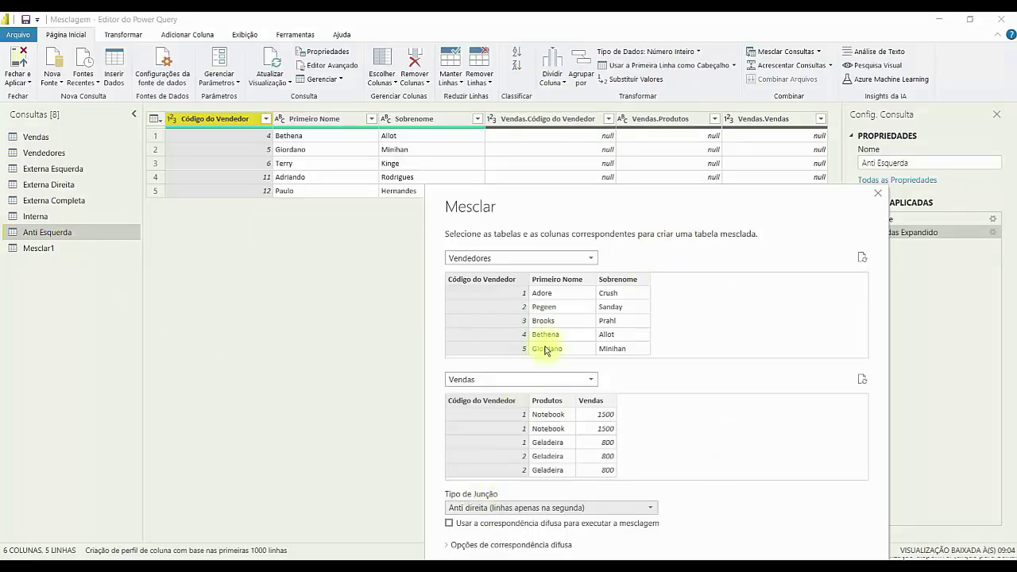
pyautogui.press('Return')
# Step: Start merging queries as new, with Vendedores as the first table and Vendas as the second
pyautogui.click(818, 51)
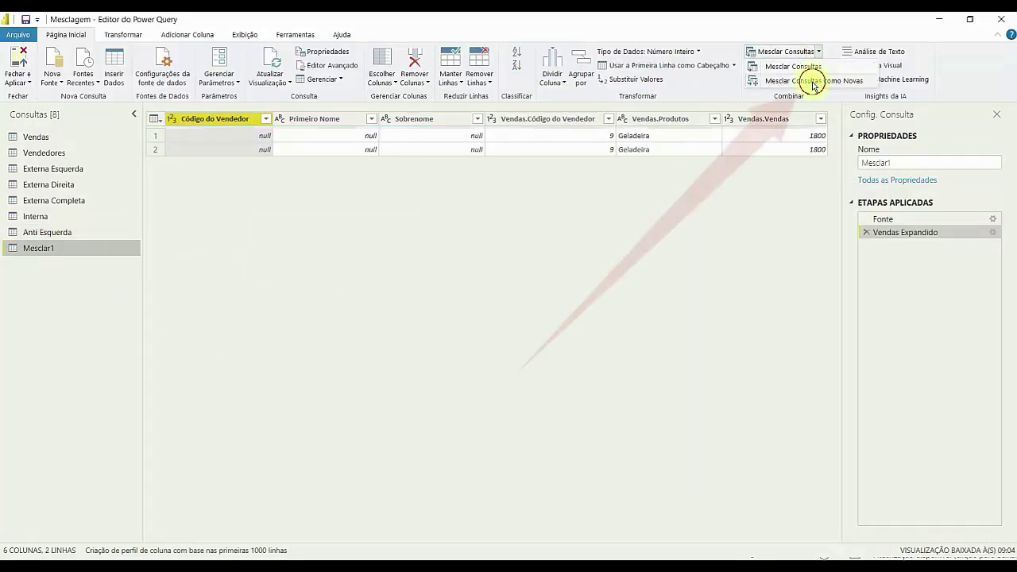
pyautogui.click(814, 82)
pyautogui.click(410, 149)
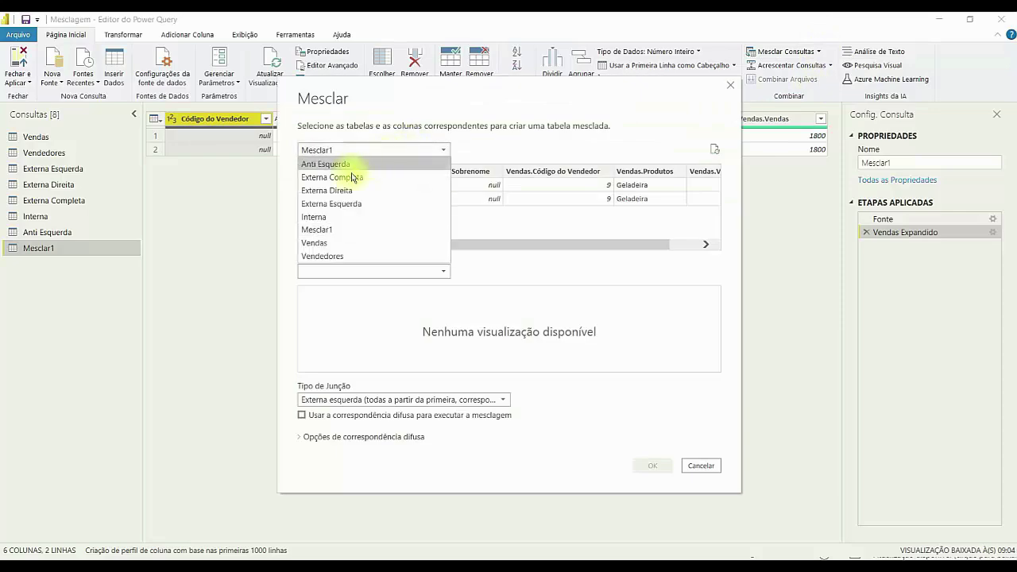
pyautogui.click(332, 256)
pyautogui.click(335, 270)
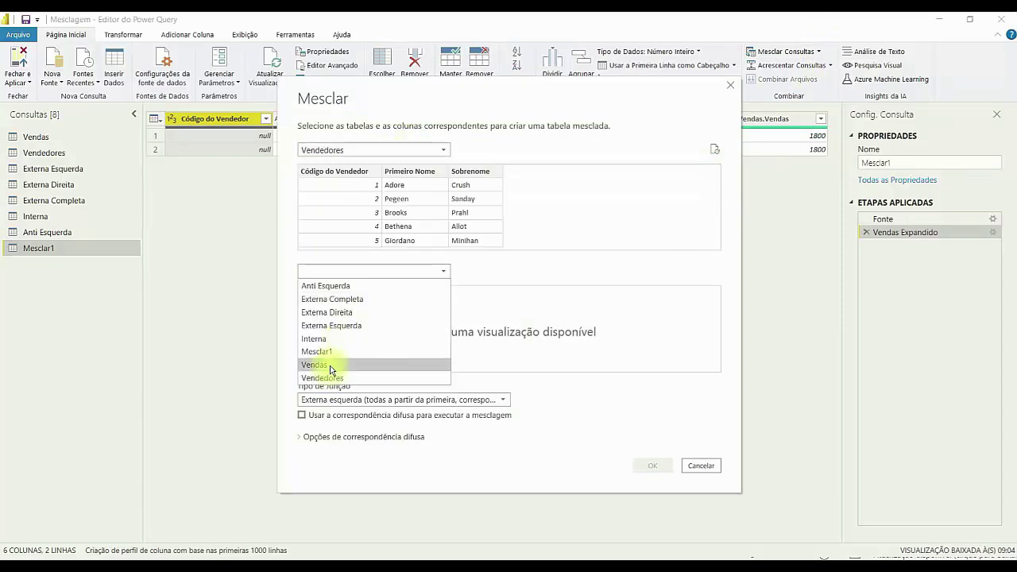
pyautogui.click(332, 366)
# Step: Set the join type to Anti direita (linhas apenas na segunda) and match both tables on Código do Vendedor
pyautogui.click(486, 483)
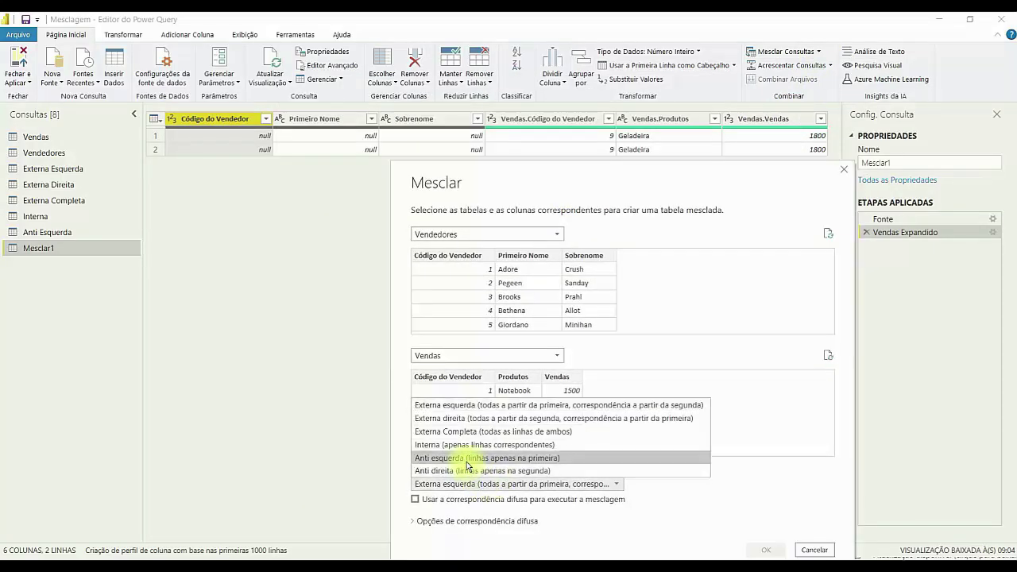
pyautogui.click(469, 470)
pyautogui.click(431, 255)
pyautogui.click(437, 377)
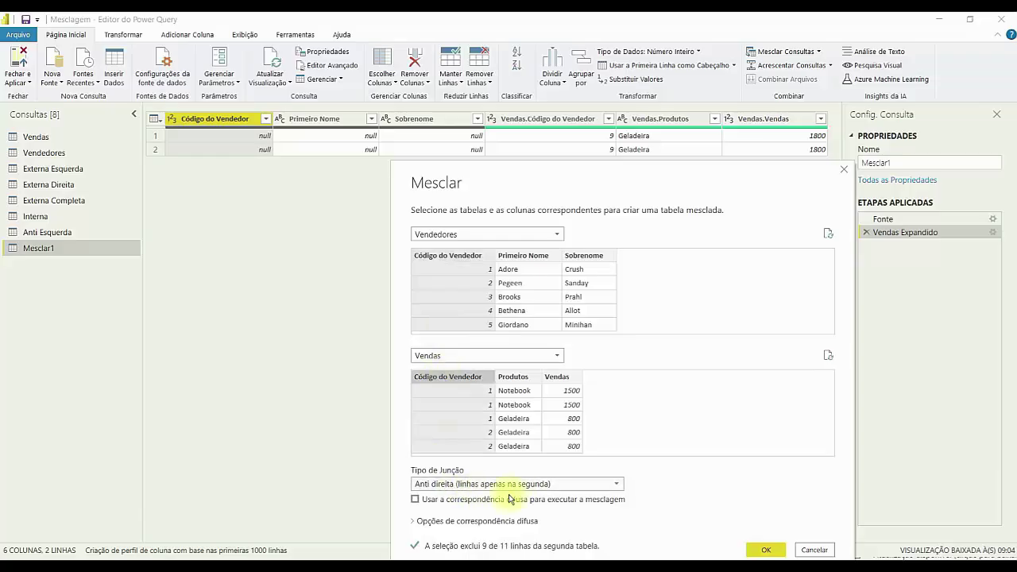
pyautogui.moveTo(553, 180); pyautogui.dragTo(533, 182)
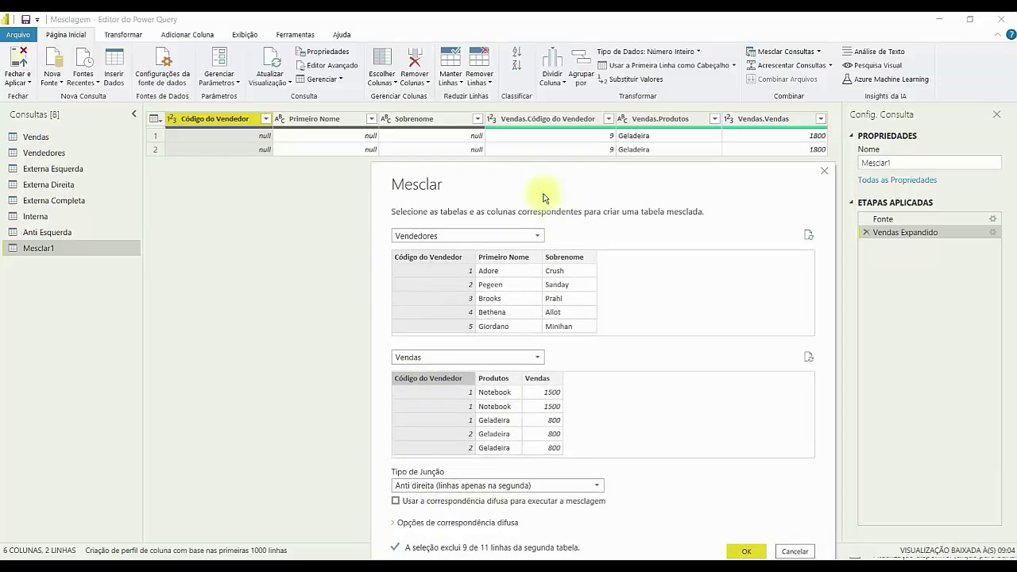
# Step: Compare the Vendas and Vendedores previews with the seller and Vendas columns of the Mesclar1 result, and discard the merge
pyautogui.hotkey('ctrl', '2')
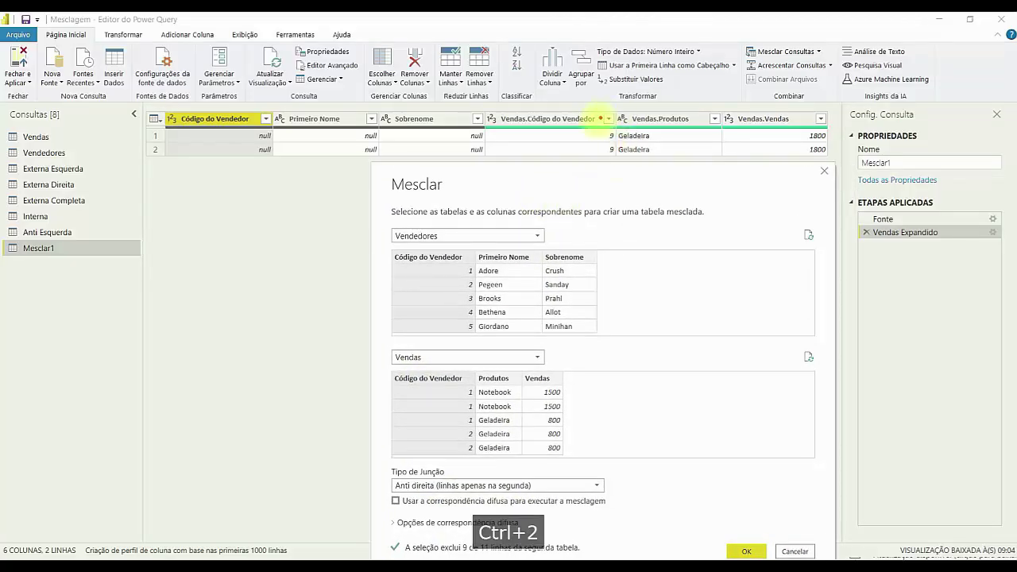
pyautogui.moveTo(598, 120); pyautogui.dragTo(598, 63)
pyautogui.moveTo(671, 118); pyautogui.dragTo(672, 74)
pyautogui.moveTo(756, 119); pyautogui.dragTo(768, 50)
pyautogui.moveTo(601, 153); pyautogui.dragTo(601, 181)
pyautogui.moveTo(584, 397); pyautogui.dragTo(636, 377)
pyautogui.moveTo(595, 421); pyautogui.dragTo(700, 421)
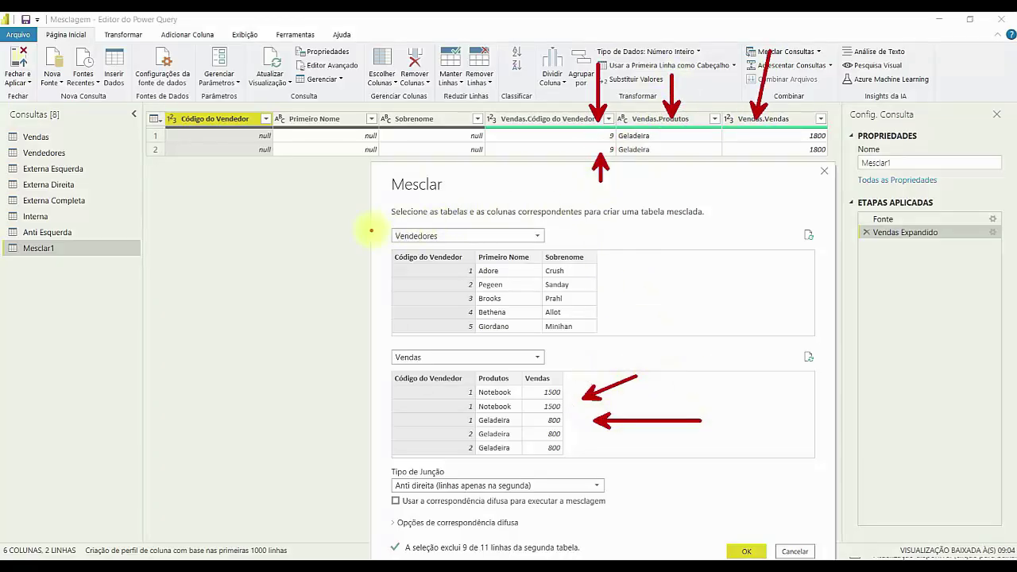
pyautogui.moveTo(372, 216); pyautogui.dragTo(427, 316)
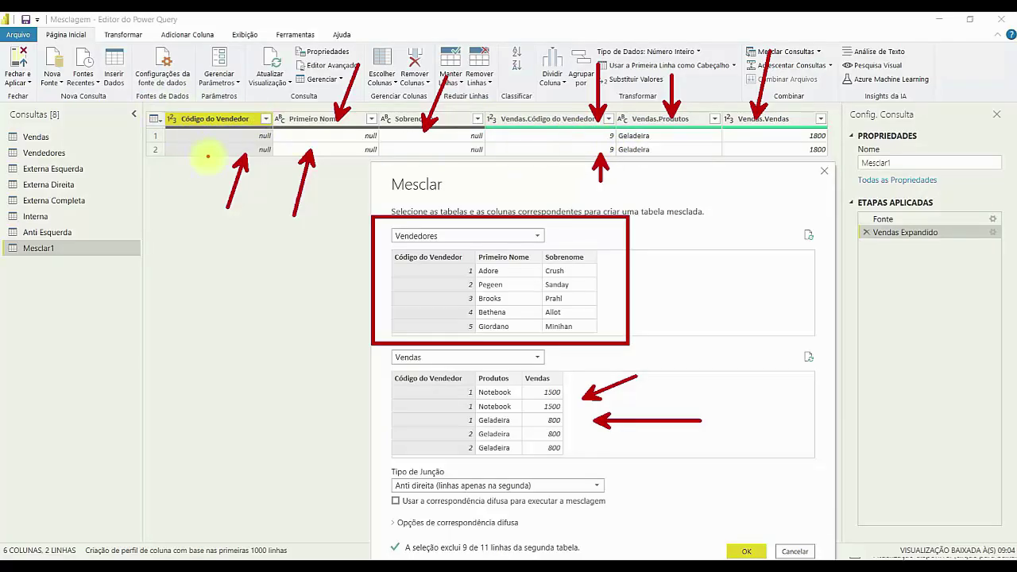
pyautogui.click(801, 551)
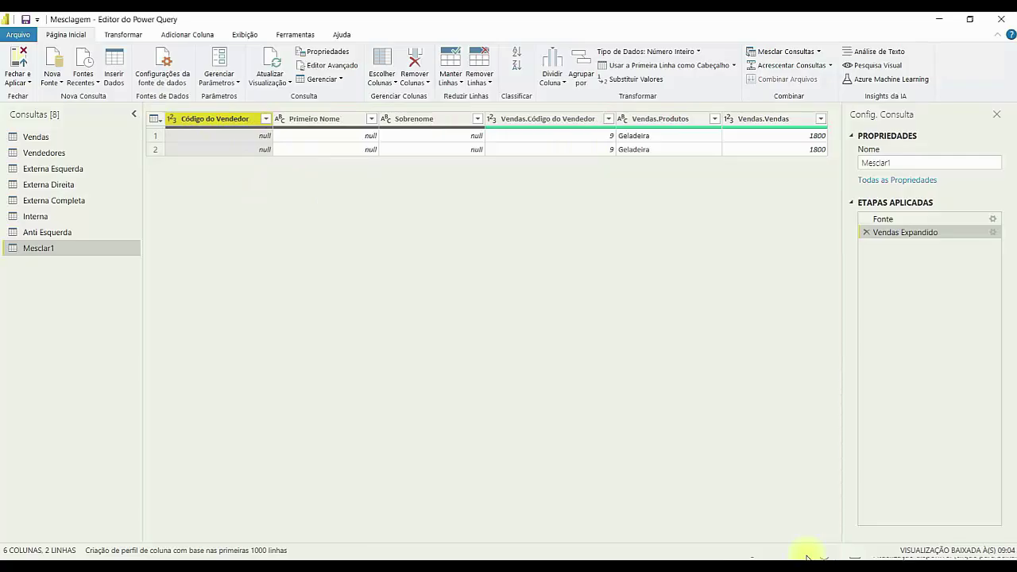
# Step: Rename the Mesclar1 query as Anti Direita and save the file, applying the pending query changes
pyautogui.rightClick(52, 251)
pyautogui.click(86, 299)
pyautogui.write('An')
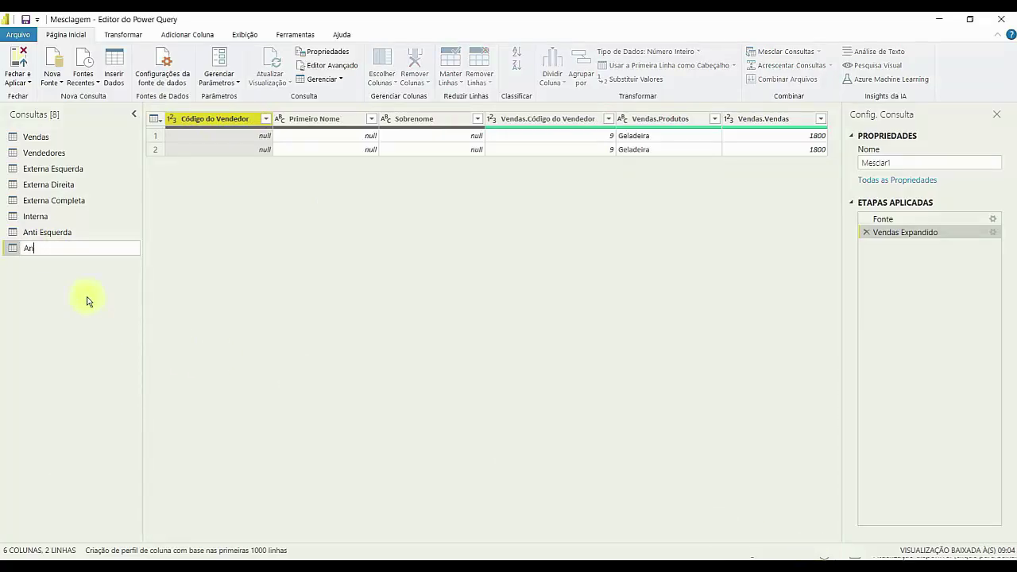
pyautogui.write('ti Direita')
pyautogui.press('Return')
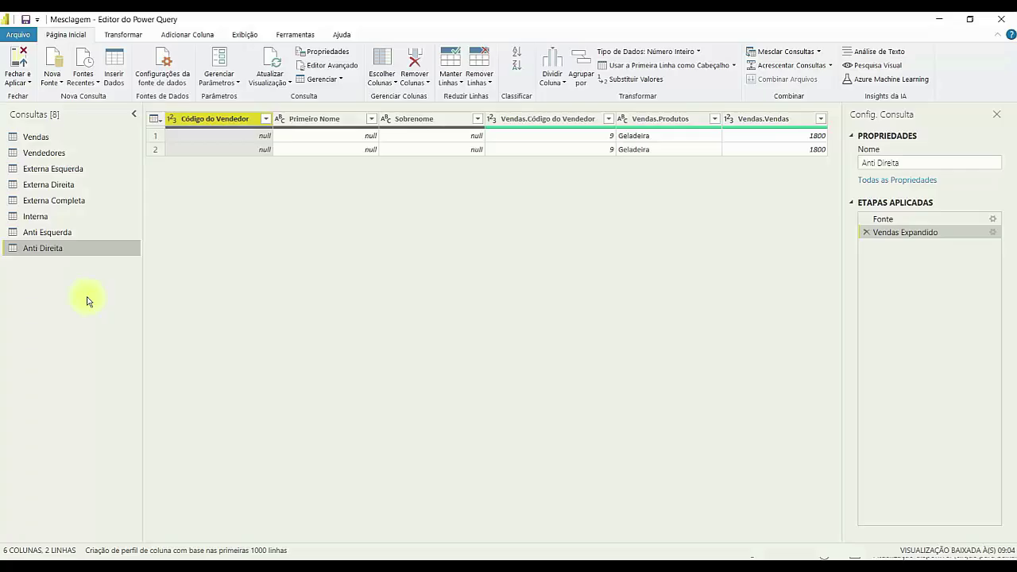
pyautogui.click(26, 20)
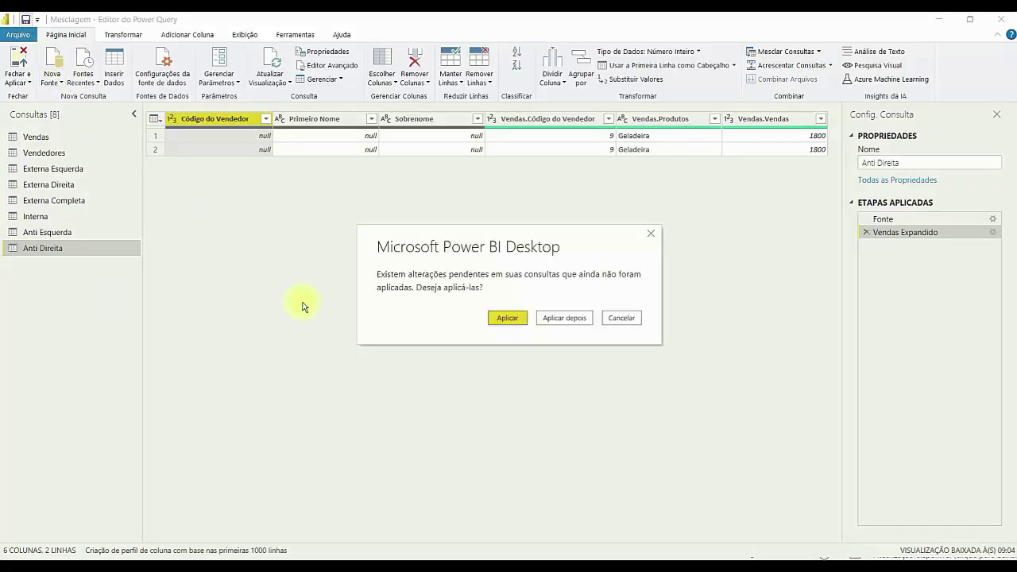
pyautogui.click(506, 318)
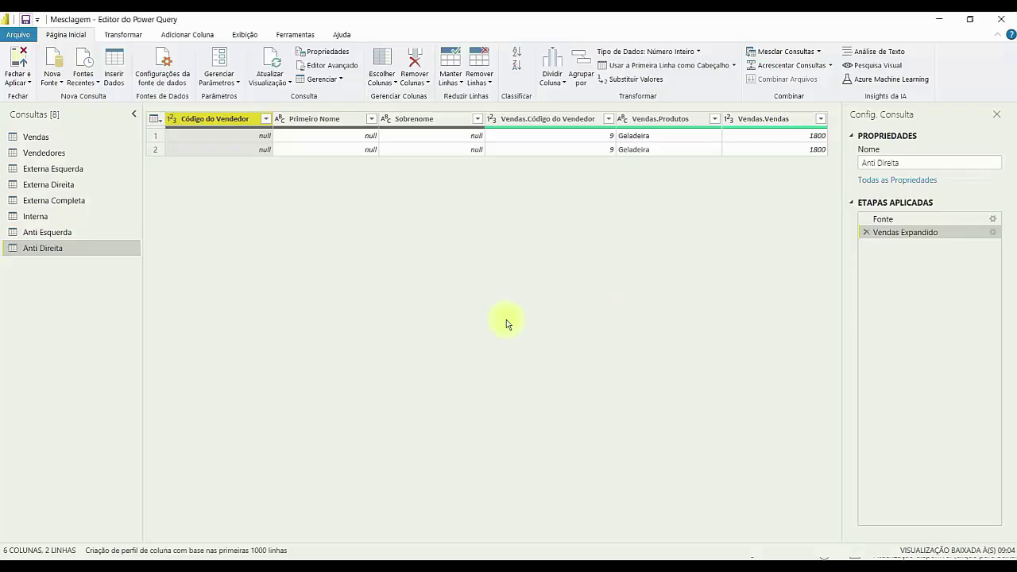